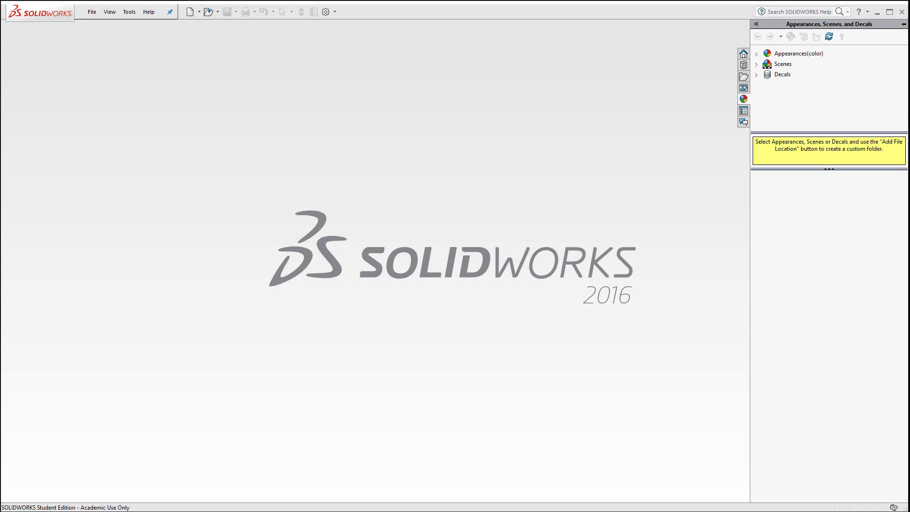
Switch to the browser, download the SOLIDWORKS Exercise 6 part from the part files page, and open it in SOLIDWORKS
key(alt+Tab)
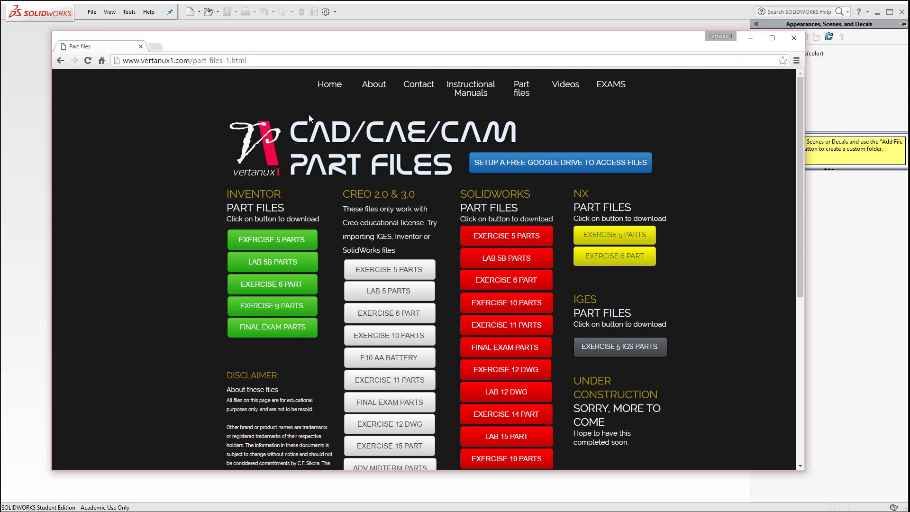
click(511, 287)
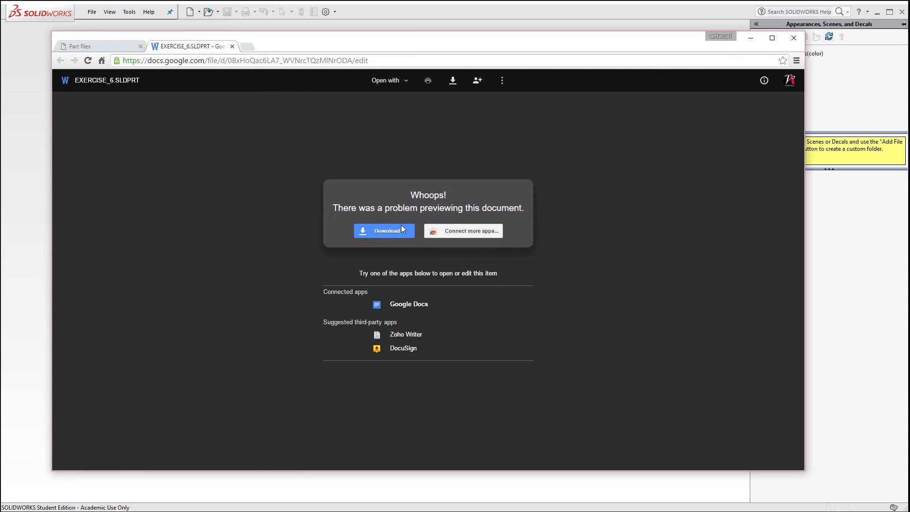
click(390, 231)
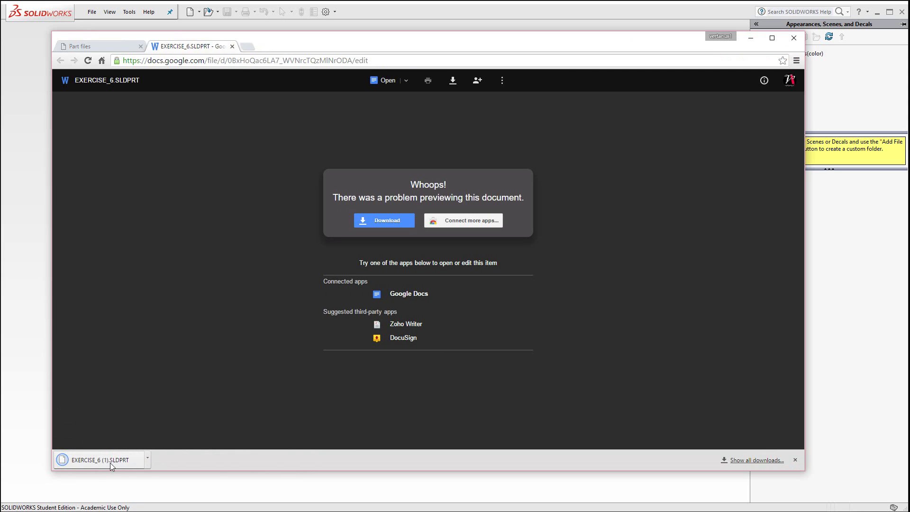
click(113, 463)
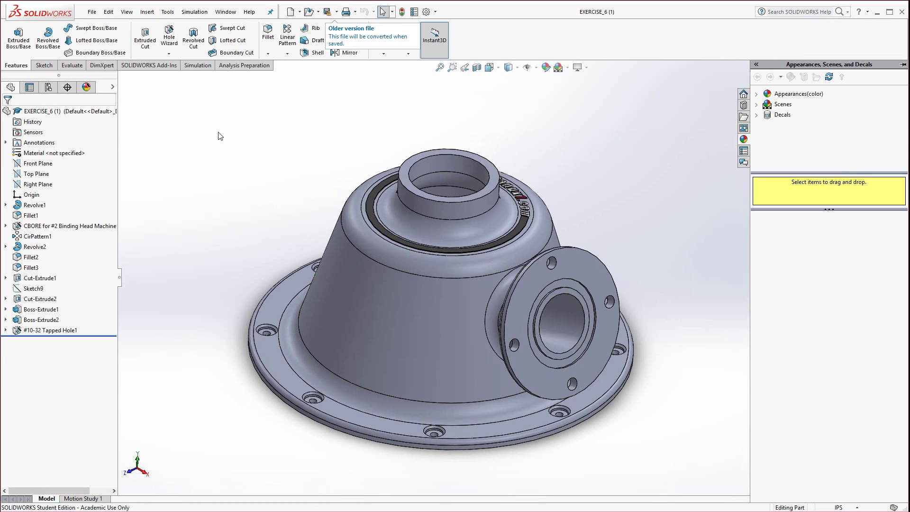
Make a drawing from the part on a standard A (ANSI) Landscape sheet with the sheet format displayed
click(92, 12)
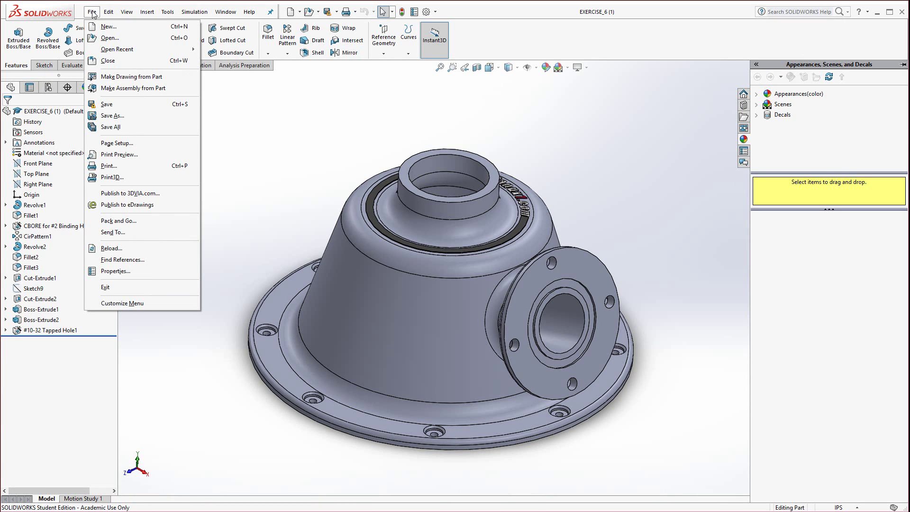
click(109, 80)
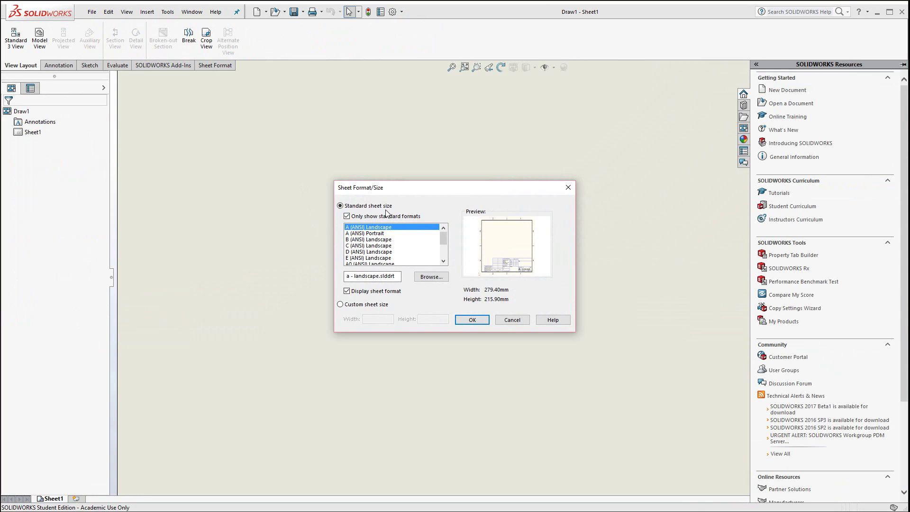
click(346, 216)
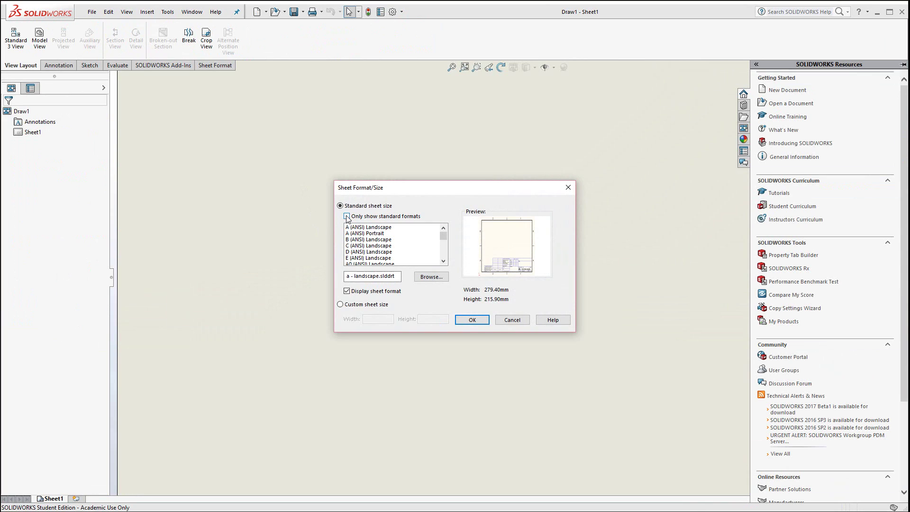
click(347, 216)
scroll(445, 241, down, 2)
scroll(444, 240, up, 2)
click(372, 228)
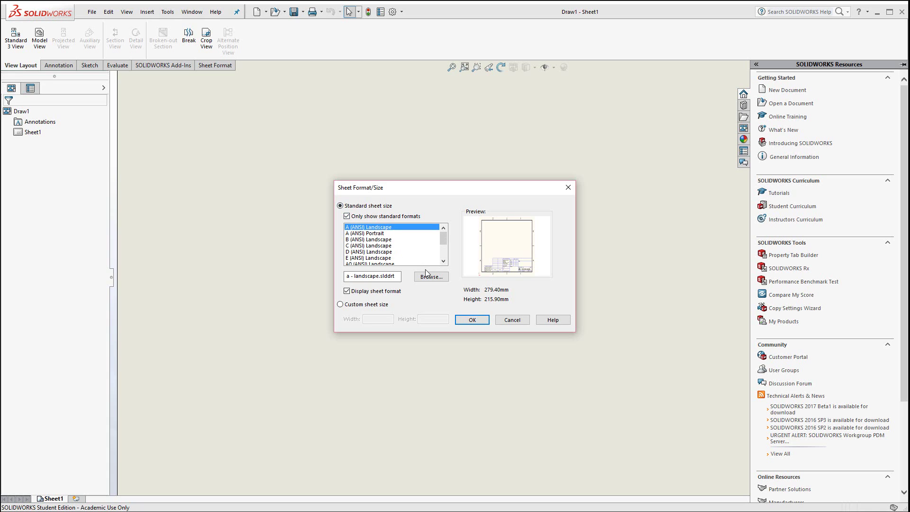
click(472, 320)
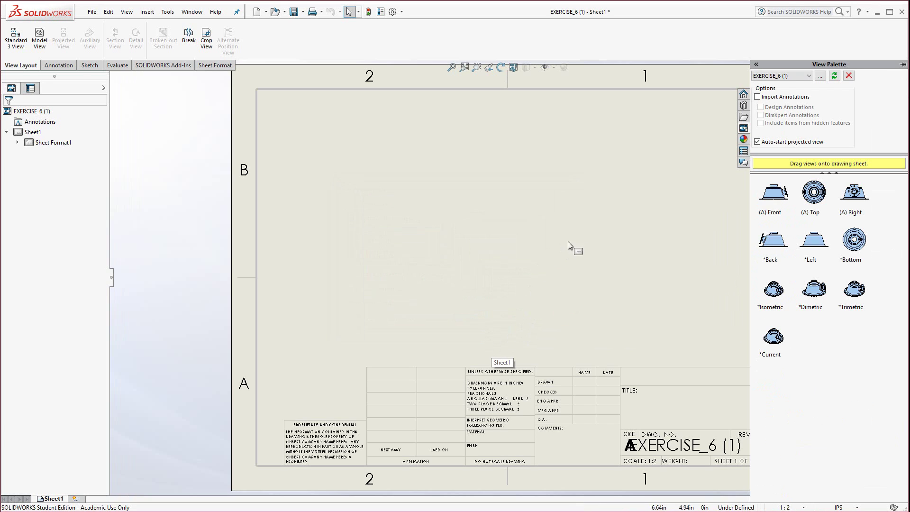
Place the front view at the lower left of the sheet, with projected top, right and isometric views
scroll(285, 263, up, 2)
scroll(294, 266, down, 1)
scroll(528, 289, up, 2)
scroll(654, 268, down, 2)
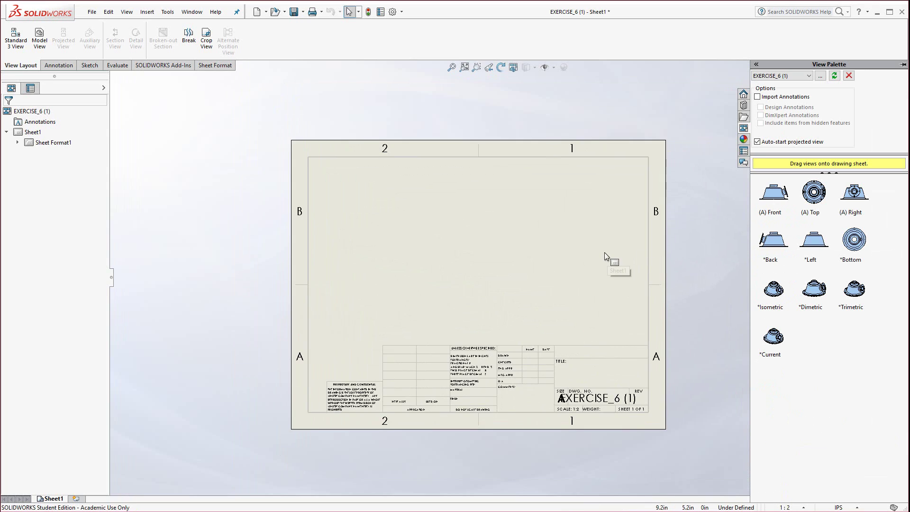
scroll(604, 253, down, 1)
scroll(604, 253, down, 1)
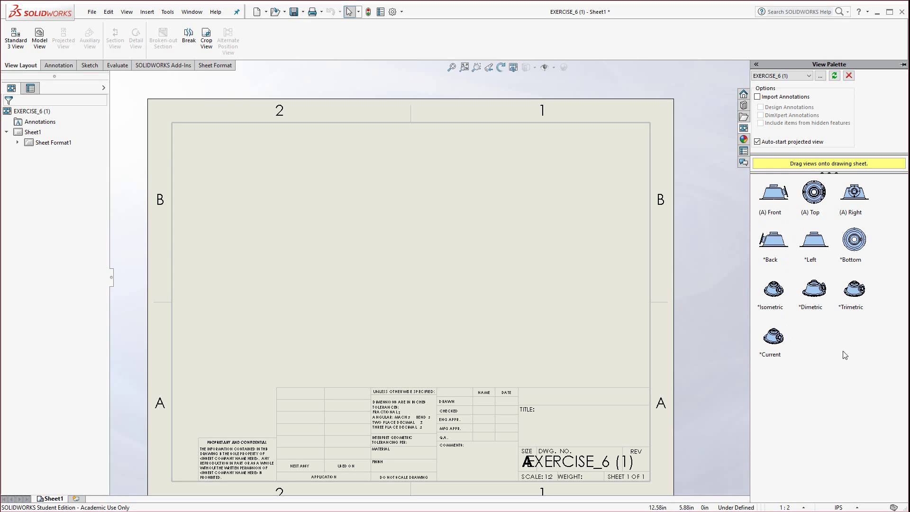
click(757, 142)
mouse_move(780, 197)
mouse_down()
mouse_move(426, 272)
mouse_move(267, 321)
mouse_move(266, 333)
mouse_up()
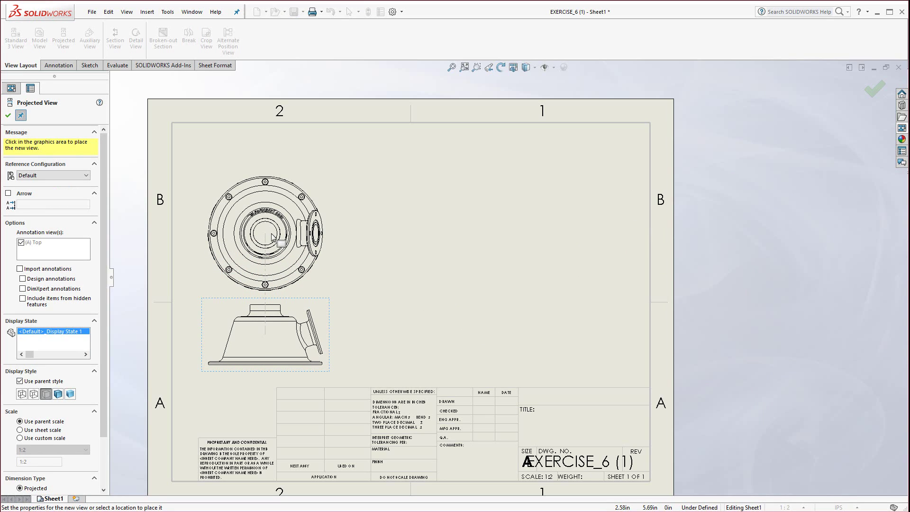
click(273, 237)
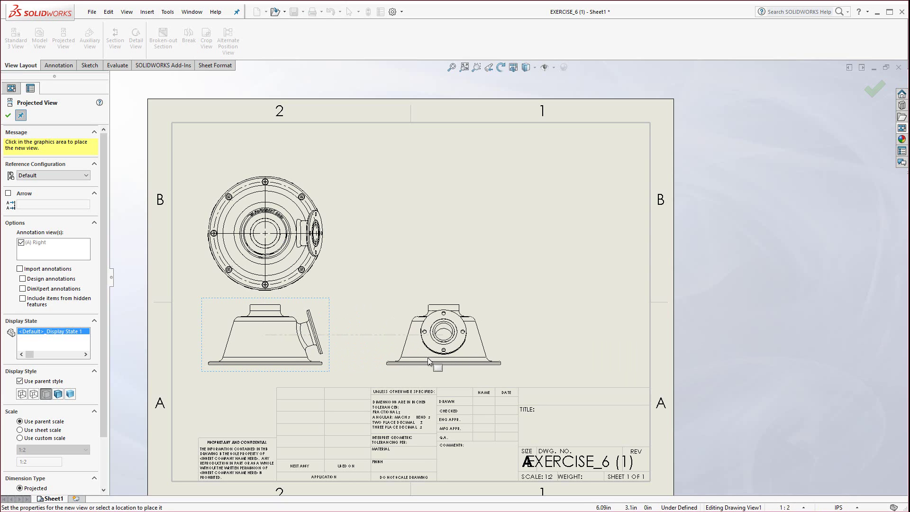
click(420, 360)
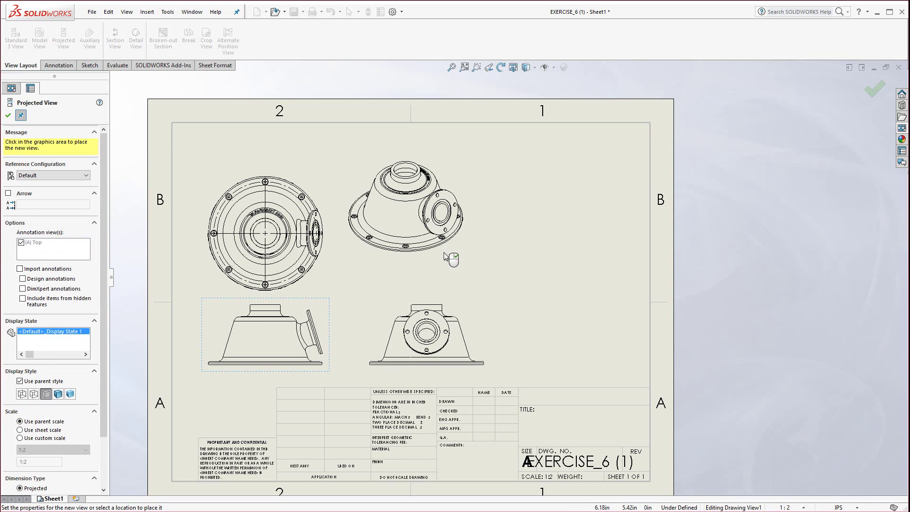
click(8, 115)
Move the isometric view to the upper-right area of the drawing sheet
mouse_move(432, 275)
mouse_down()
mouse_move(578, 292)
mouse_move(589, 280)
mouse_up()
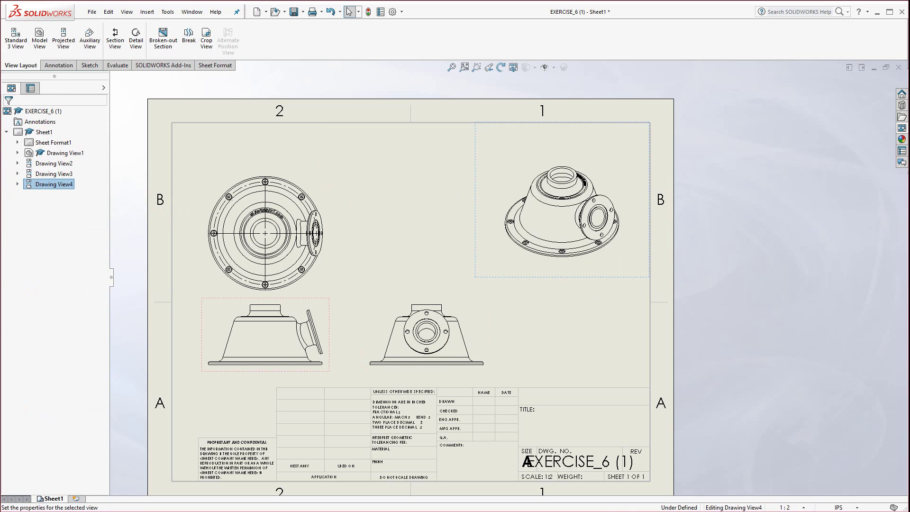
click(363, 258)
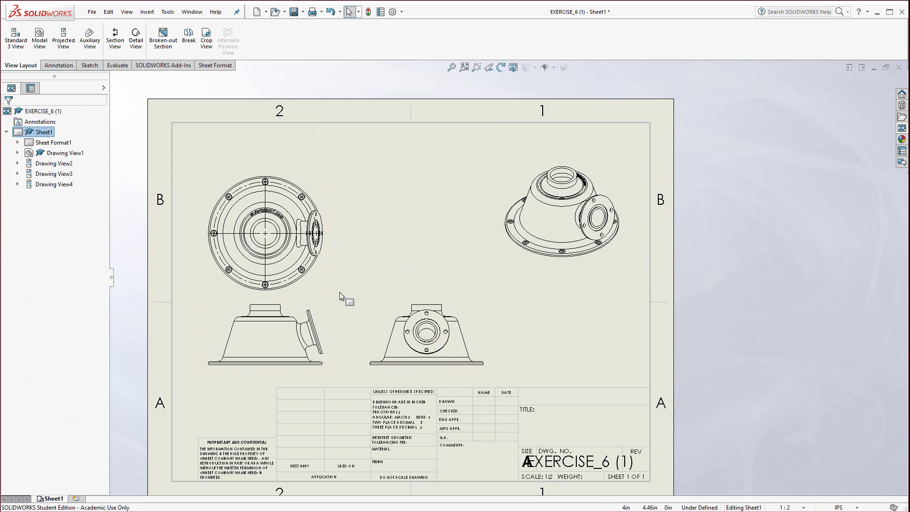
click(311, 280)
click(376, 318)
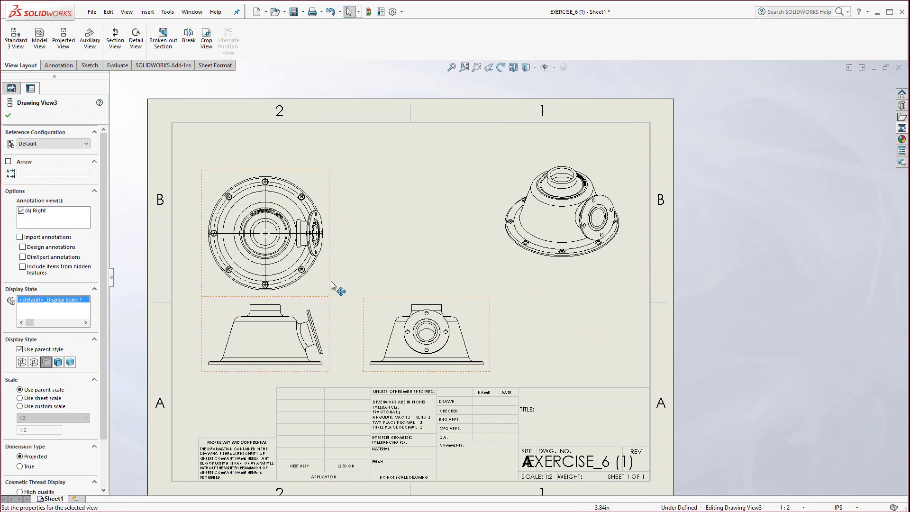
click(373, 271)
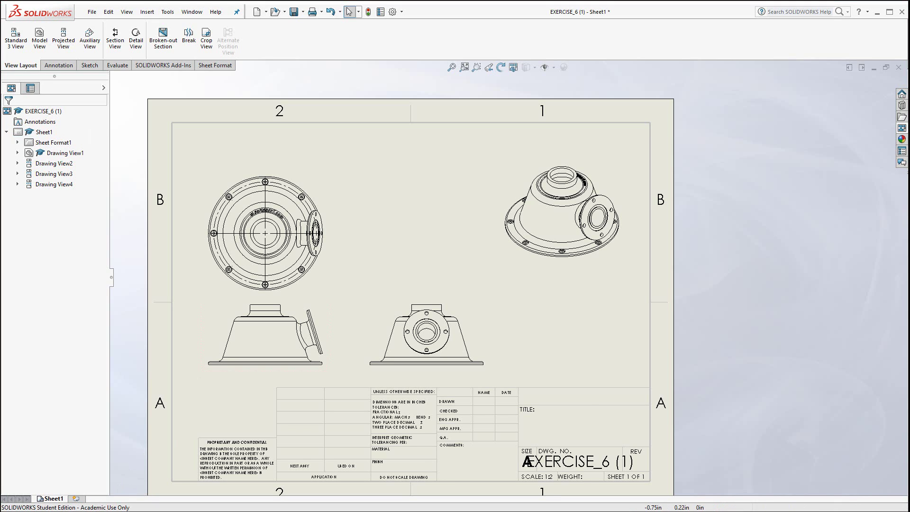
Set the sheet scale to 1:3 and reposition the front and isometric views outward toward the sheet's corners
click(76, 510)
drag(408, 192, 397, 190)
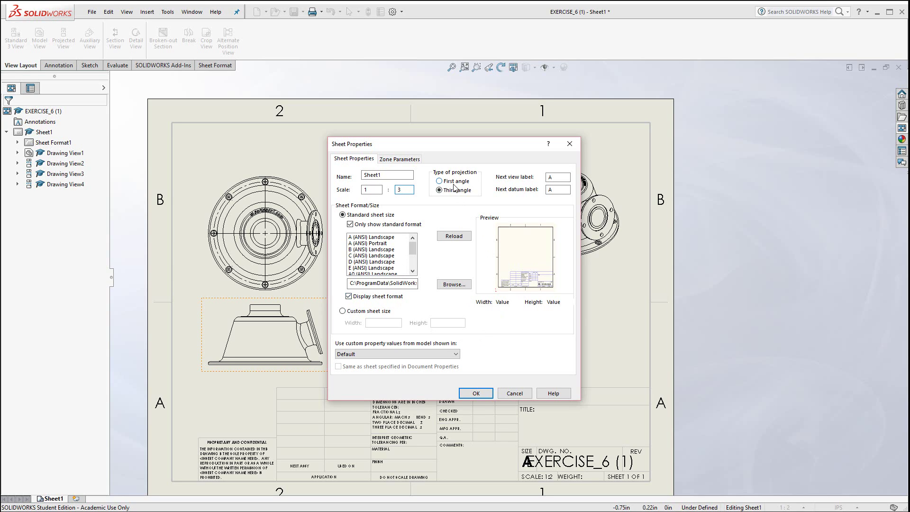
click(476, 394)
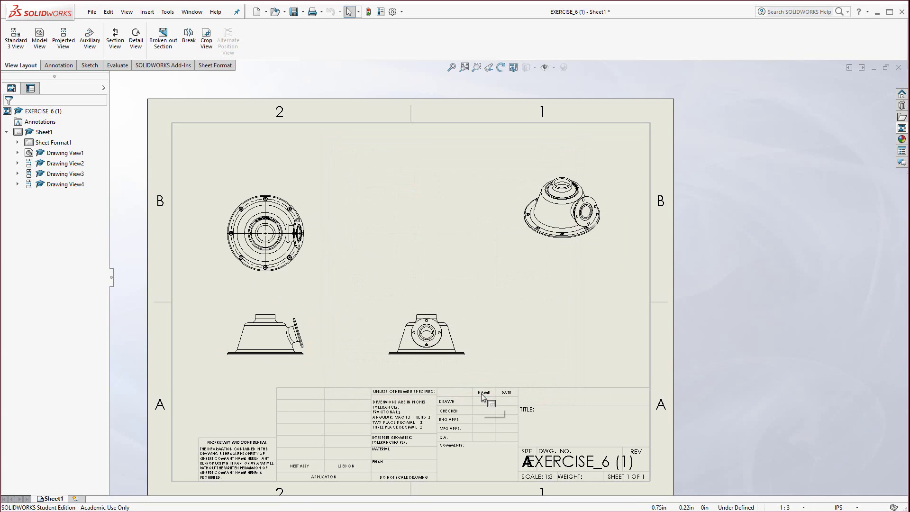
drag(280, 365, 264, 381)
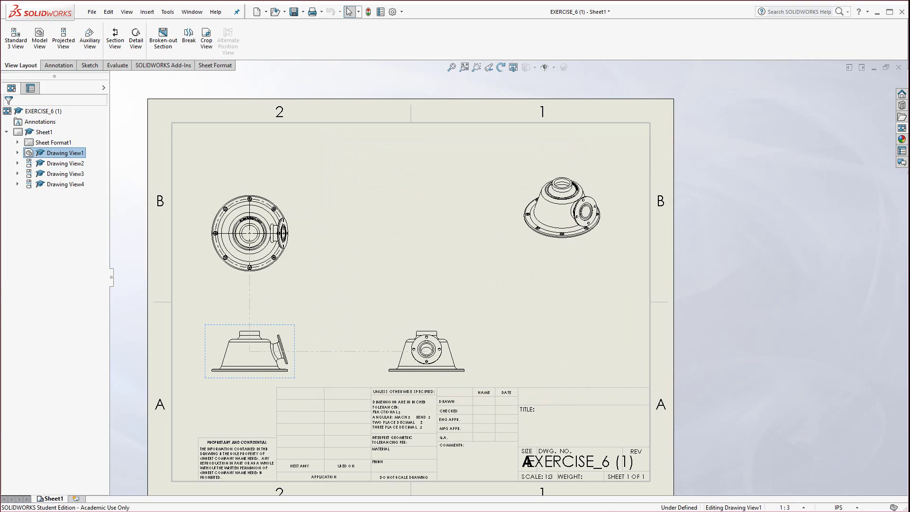
drag(543, 253, 565, 250)
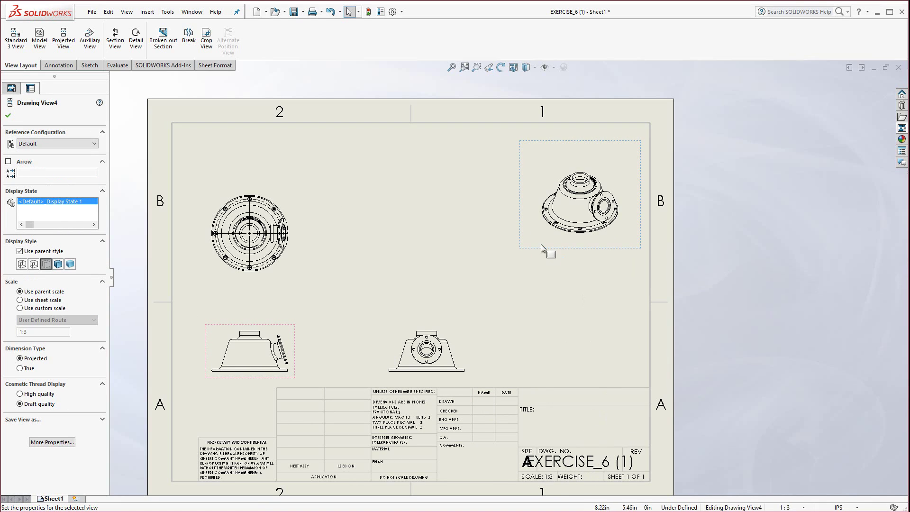
Set the isometric view's display style to Shaded With Edges
click(543, 215)
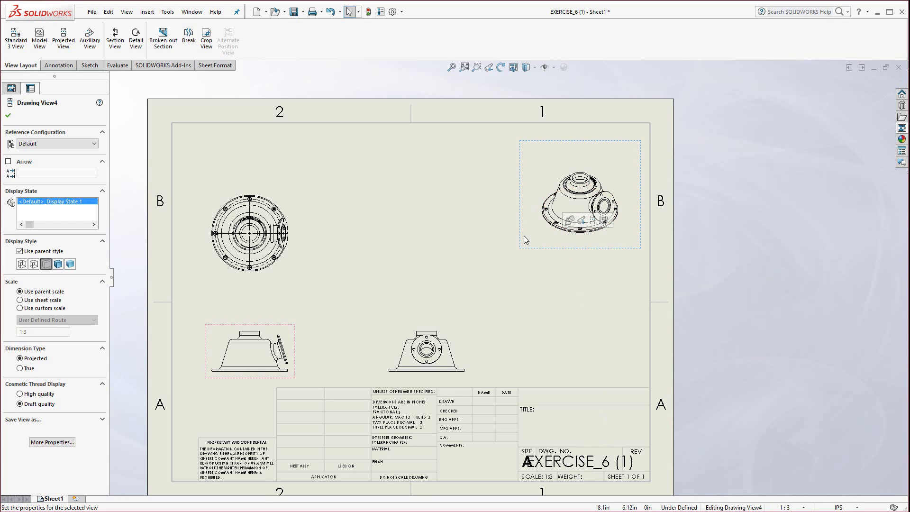
click(34, 265)
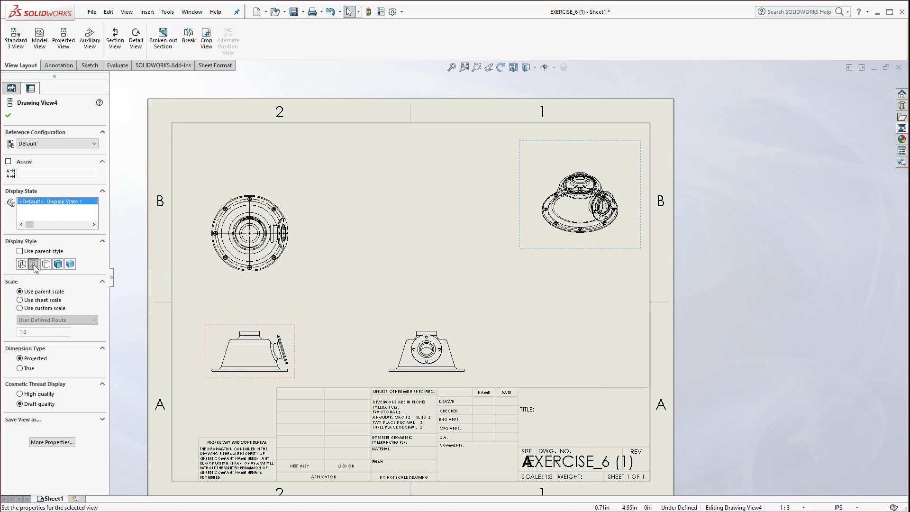
click(58, 264)
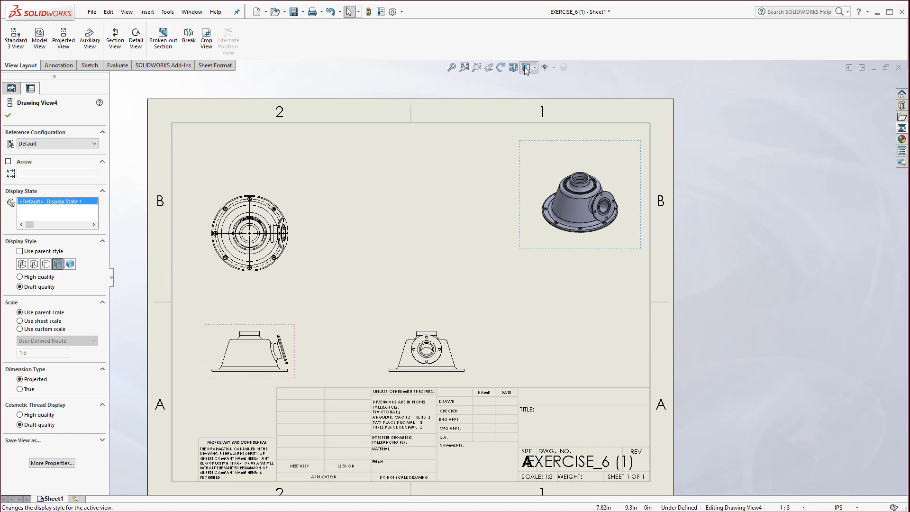
Try the Shaded display style without edges on the isometric view and restore Shaded With Edges
mouse_move(535, 74)
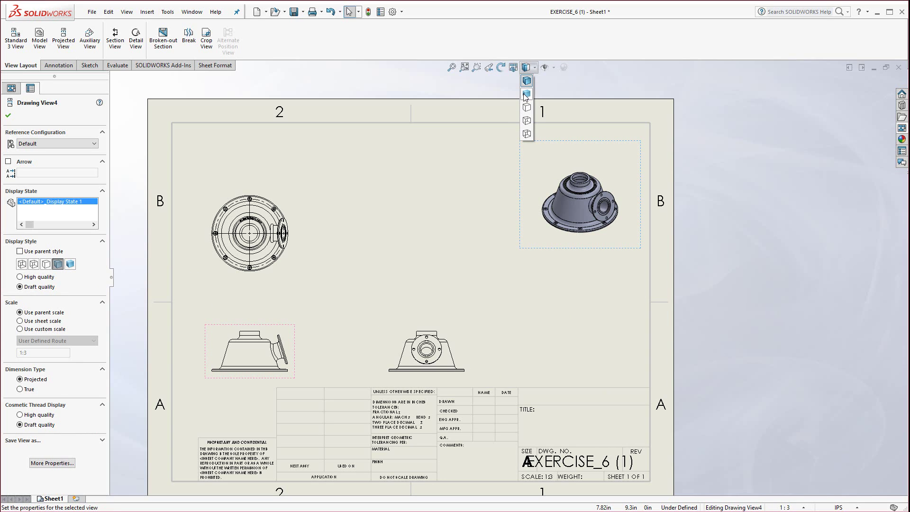
click(527, 93)
click(534, 68)
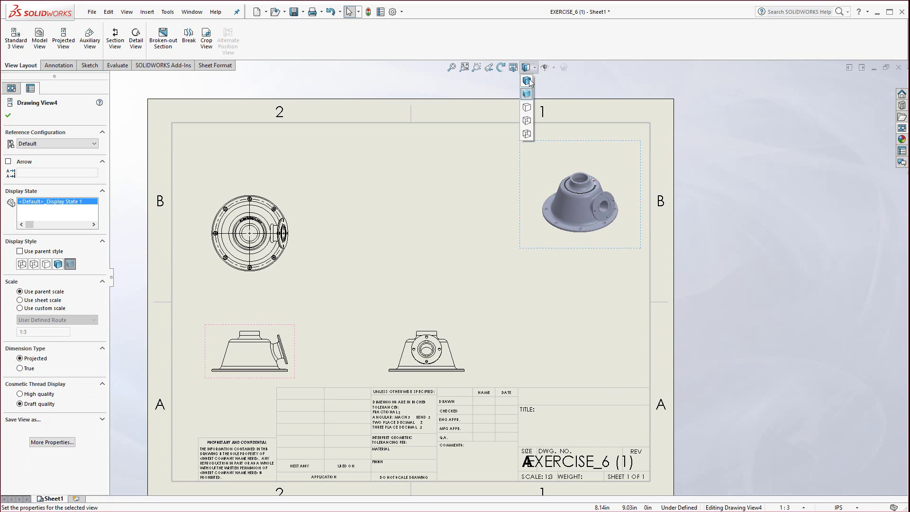
click(527, 80)
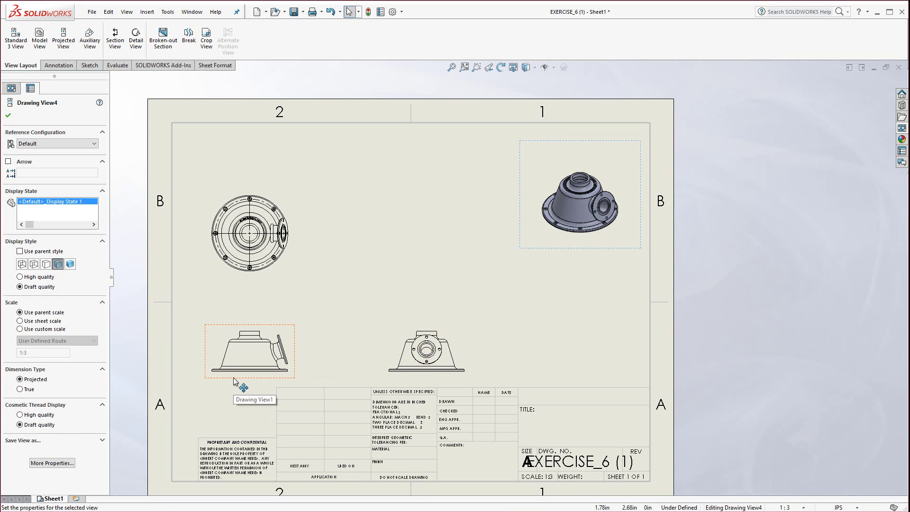
Set the front, top and right views together to show Tangent Edges With Font
scroll(232, 356, down, 3)
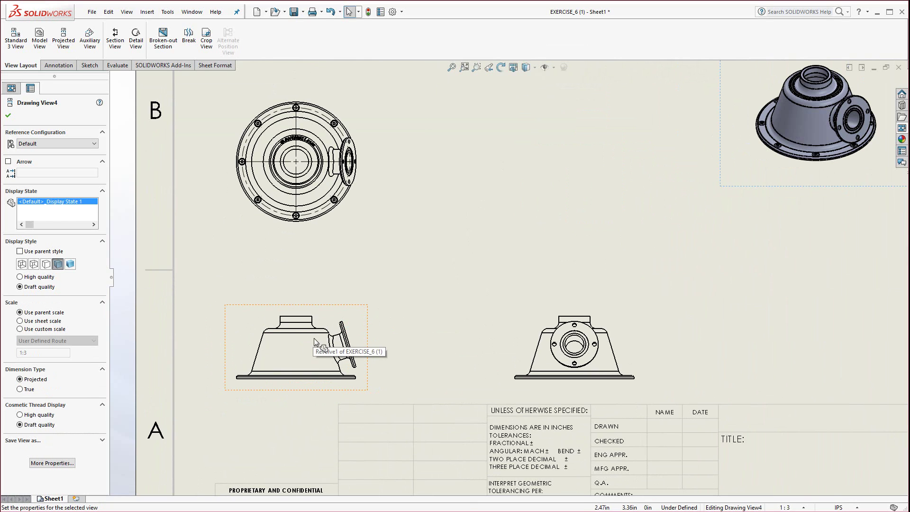
click(309, 387)
ctrl+click(343, 231)
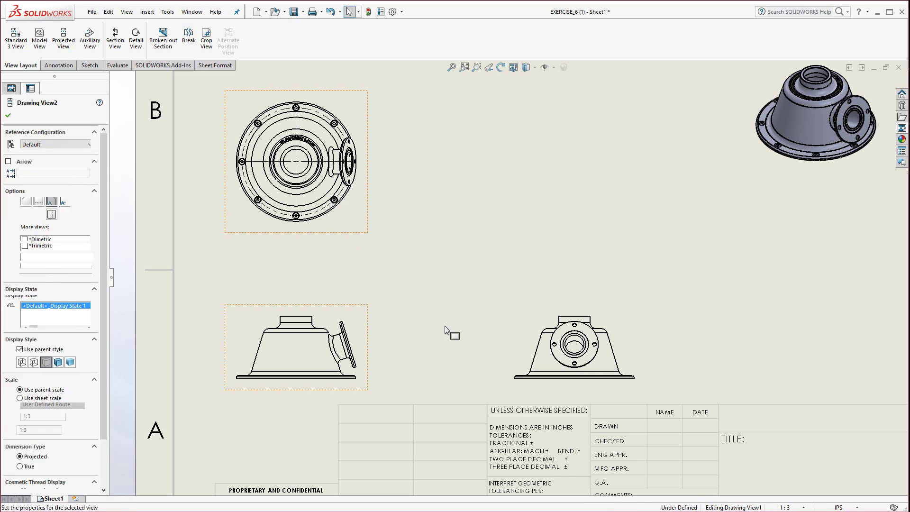
ctrl+click(527, 335)
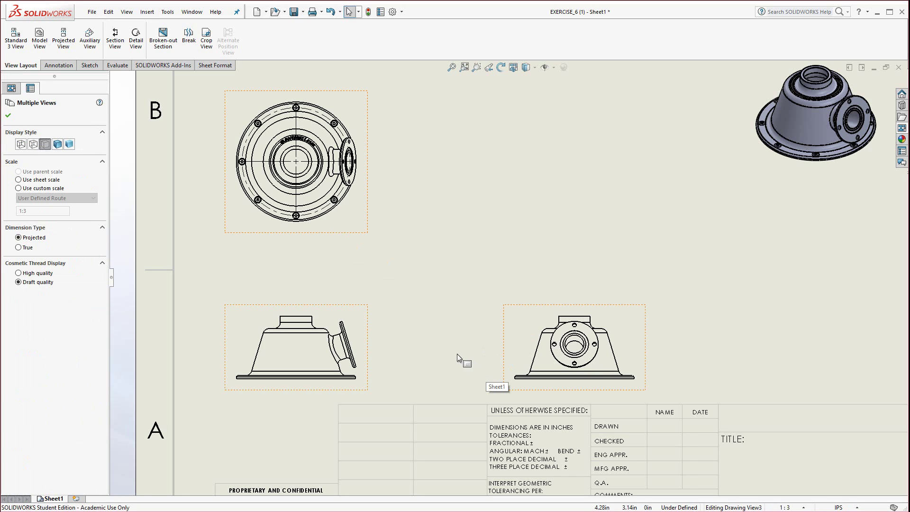
right_click(531, 327)
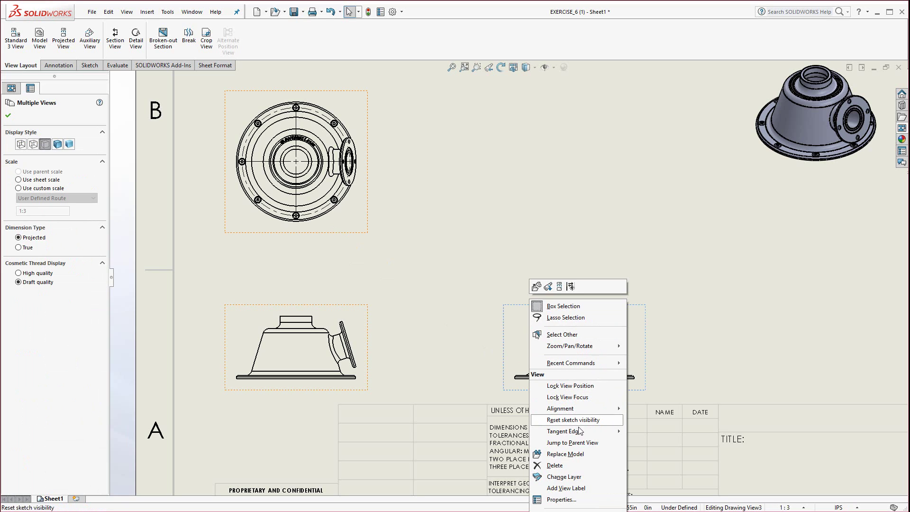
mouse_move(579, 434)
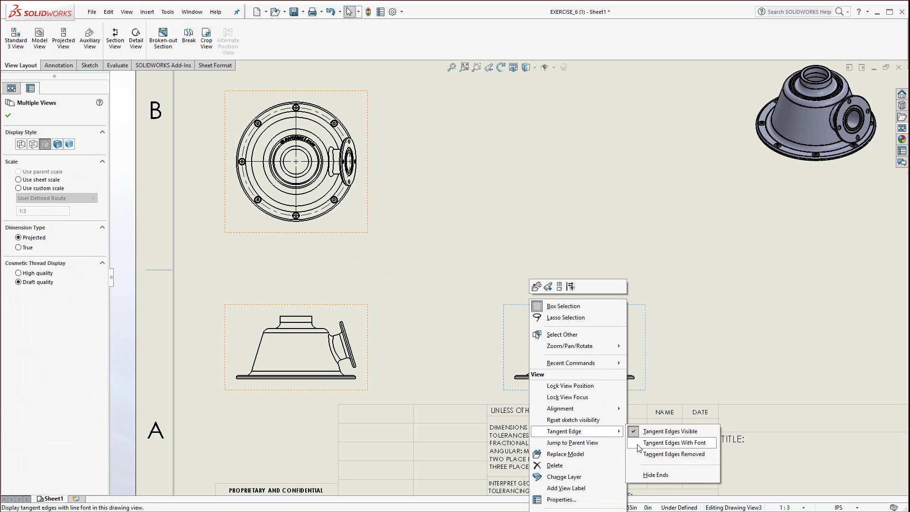
click(664, 442)
scroll(263, 351, down, 2)
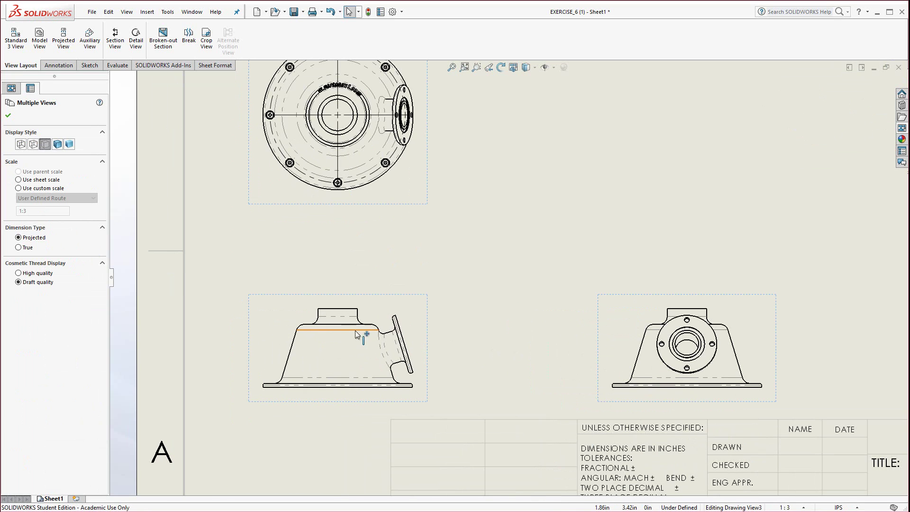
scroll(474, 412, up, 3)
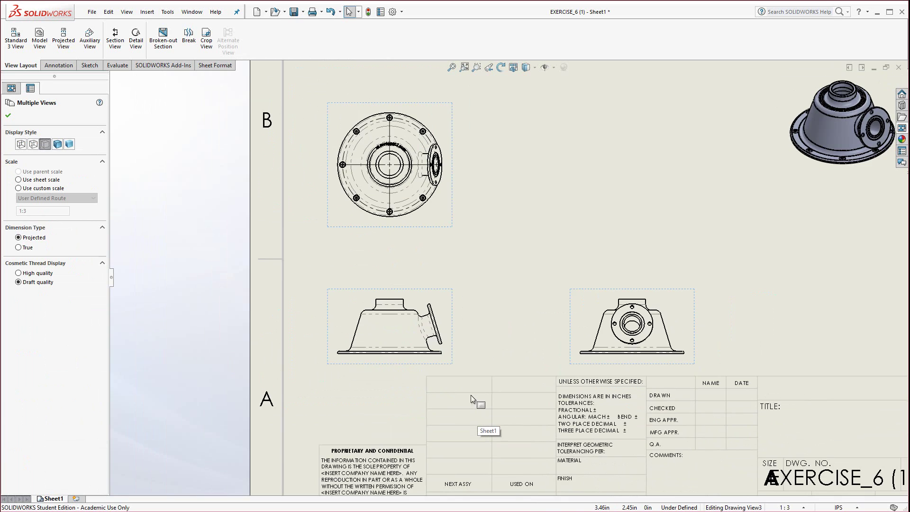
Move the front view further toward the sheet's left border, the top view down closer to it, and the right view slightly inward
scroll(573, 291, up, 3)
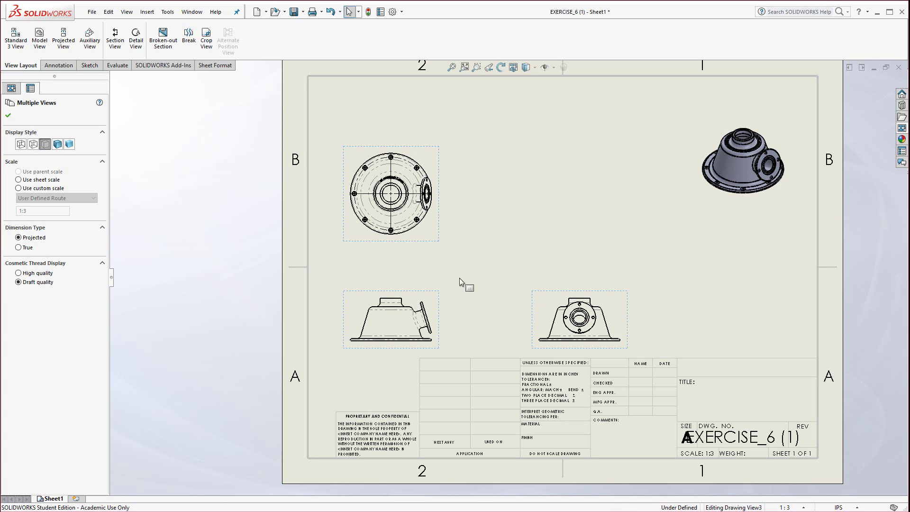
scroll(476, 287, up, 1)
key(f)
scroll(716, 234, down, 1)
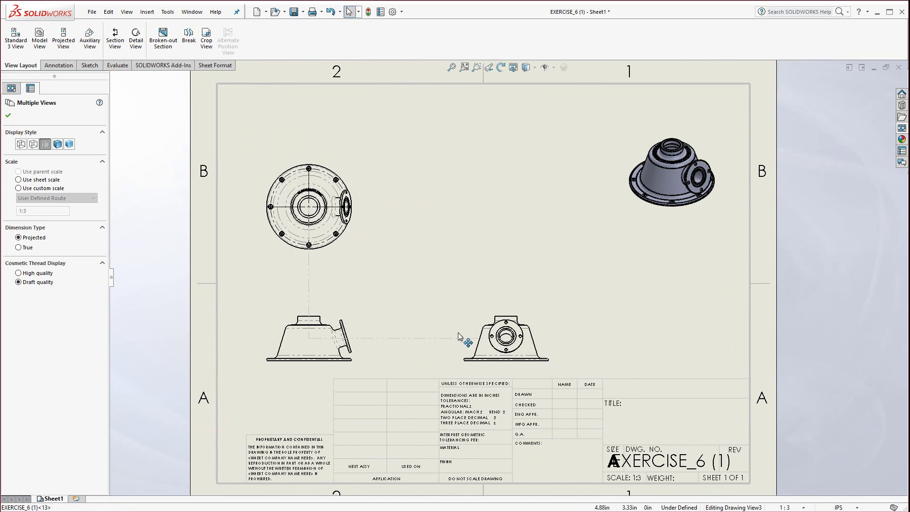
drag(294, 372, 291, 372)
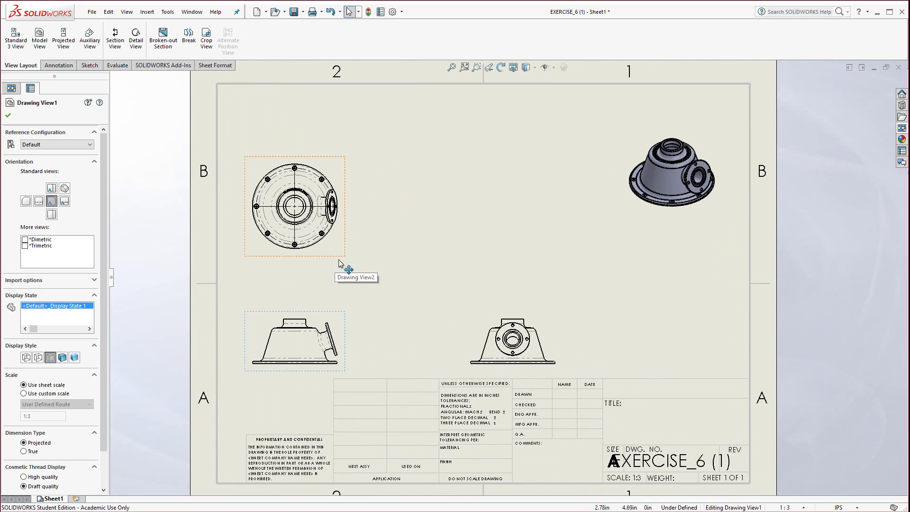
mouse_move(338, 258)
mouse_down()
mouse_move(338, 232)
mouse_move(339, 289)
mouse_up()
mouse_move(478, 320)
mouse_down()
mouse_move(502, 311)
mouse_move(441, 314)
mouse_move(470, 318)
mouse_up()
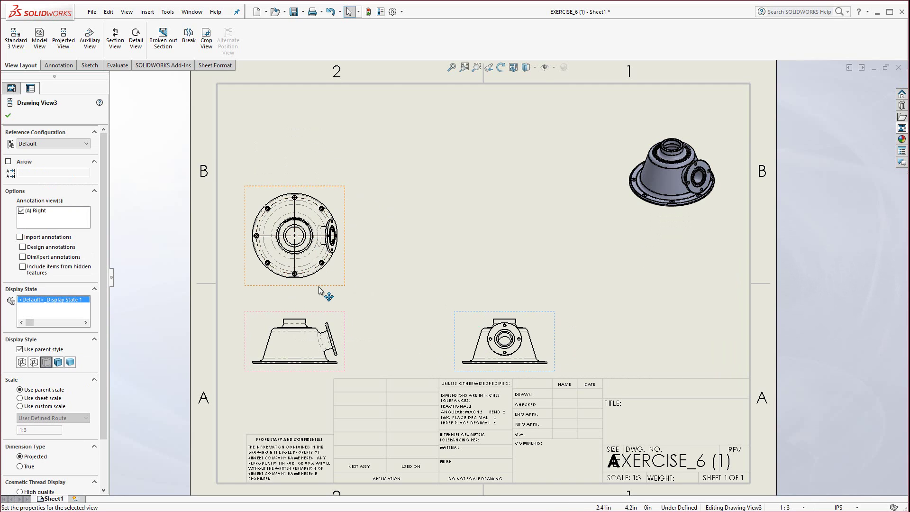
Create a section view of the top view with a horizontal cutting line through its center, placed above the top view
click(324, 264)
scroll(324, 263, down, 3)
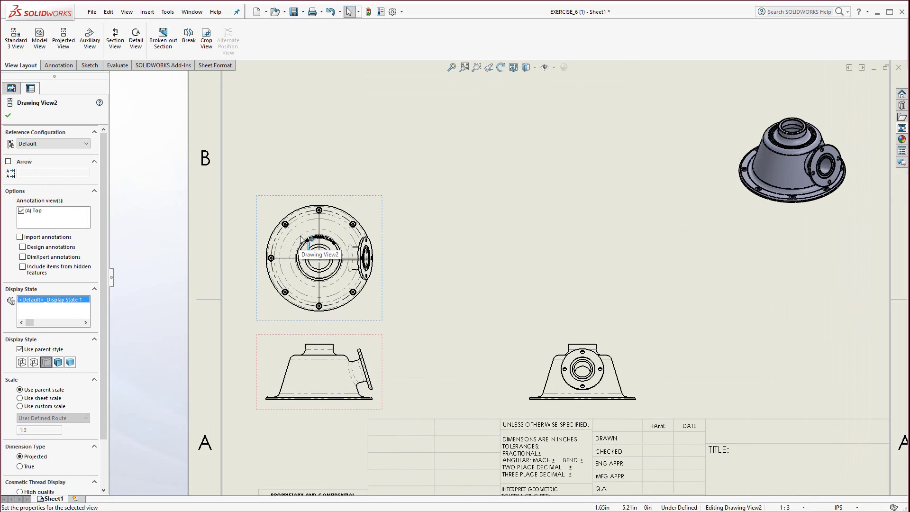
click(117, 50)
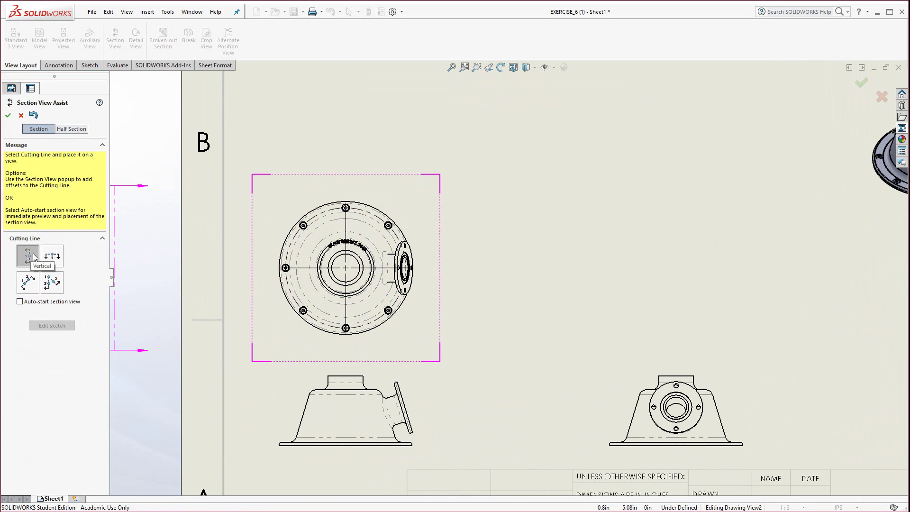
click(52, 256)
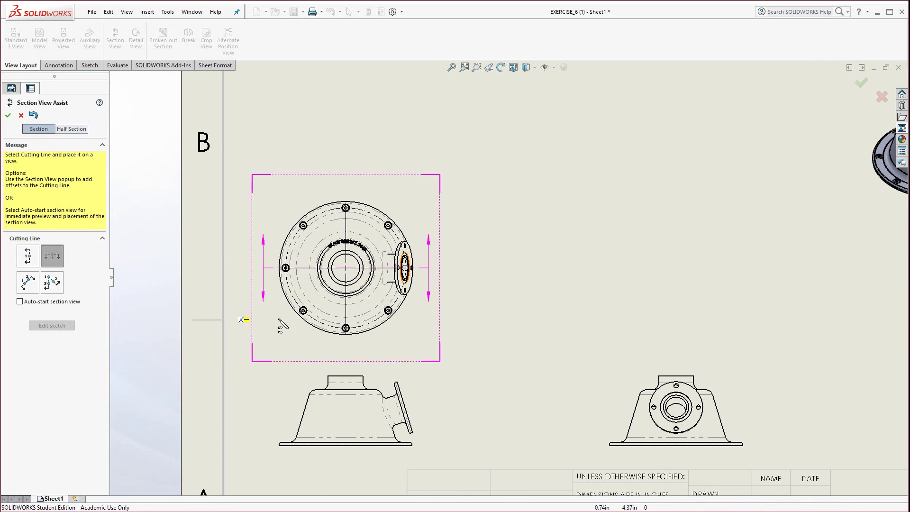
click(347, 276)
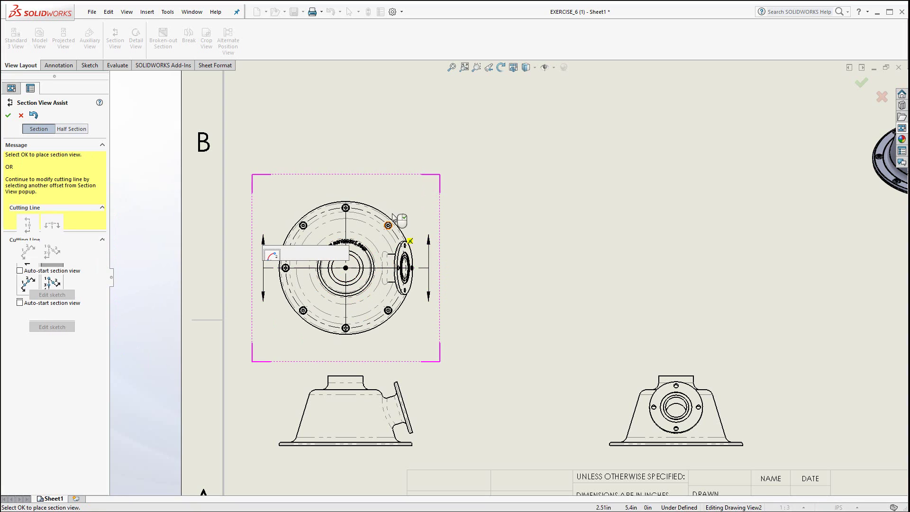
click(332, 255)
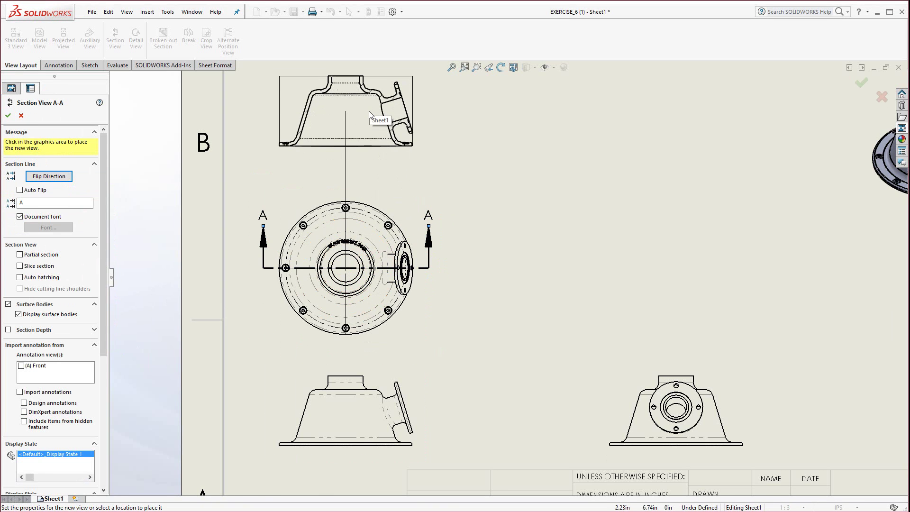
click(371, 115)
Reverse the viewing direction of section line A-A on the top view and rebuild the drawing to update the section
scroll(398, 104, up, 2)
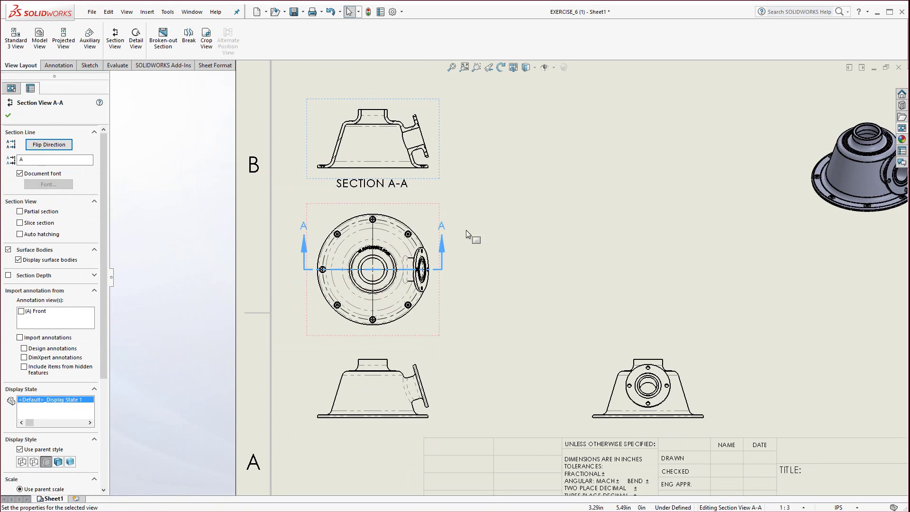
scroll(413, 199, down, 2)
scroll(428, 227, down, 2)
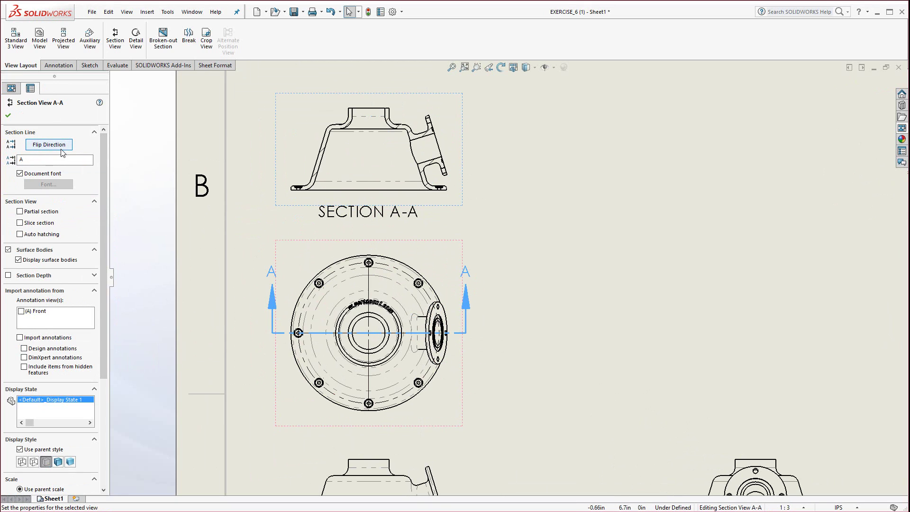
double_click(325, 334)
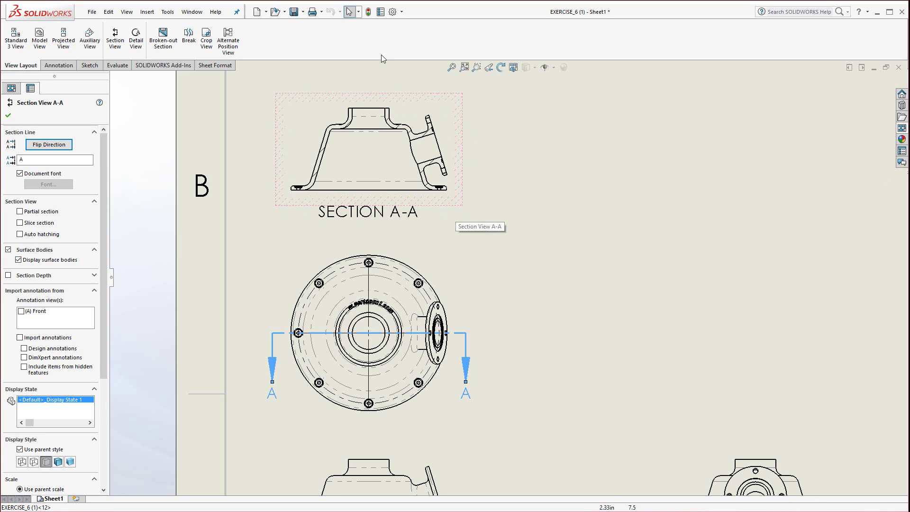
click(369, 12)
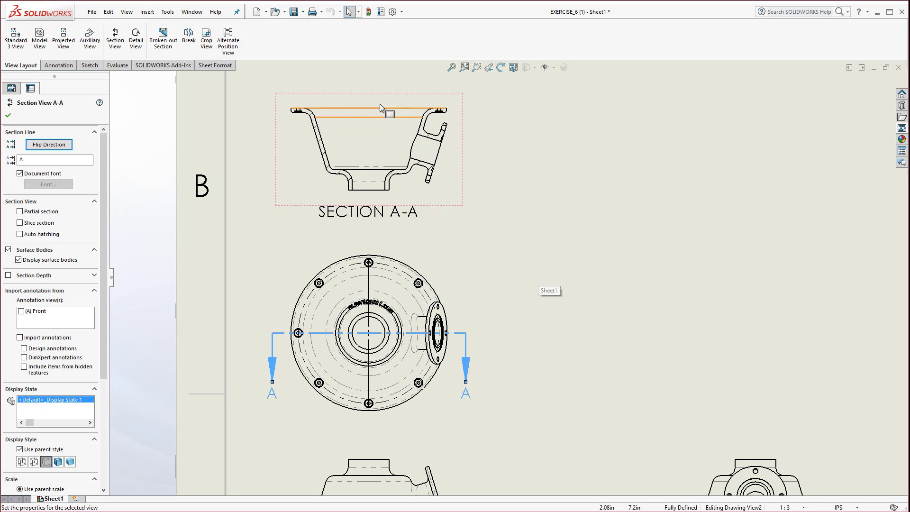
Turn off material crosshatch for the cut area in section A-A, keeping the Hatch type with the ANSI31 (Iron BrickStone) pattern
scroll(394, 109, down, 3)
scroll(478, 185, down, 2)
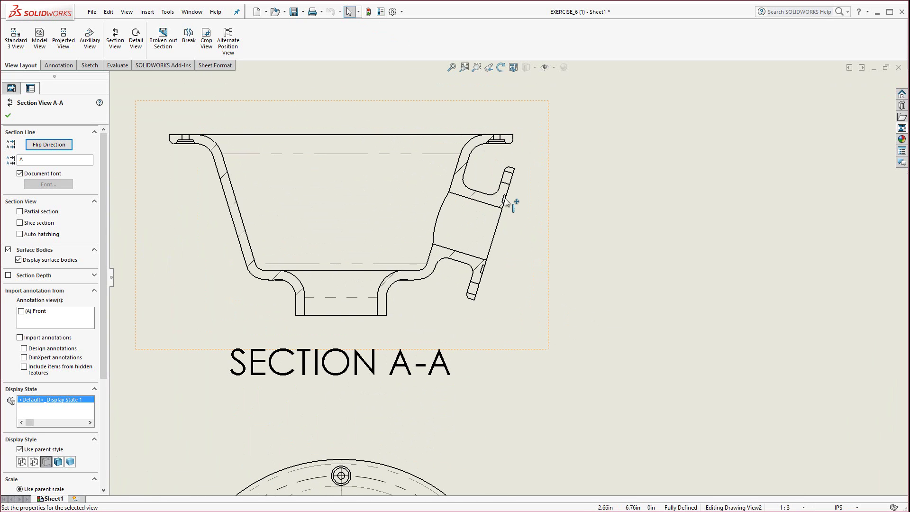
click(461, 174)
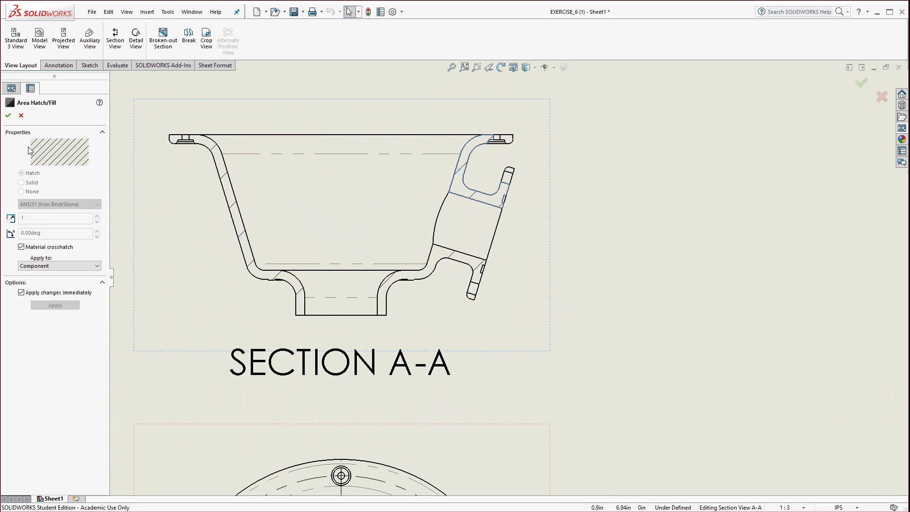
click(22, 247)
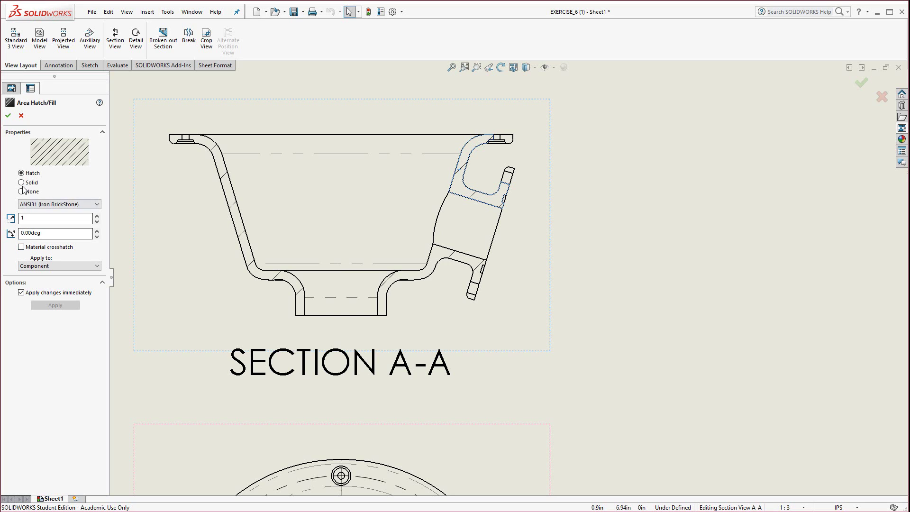
click(46, 204)
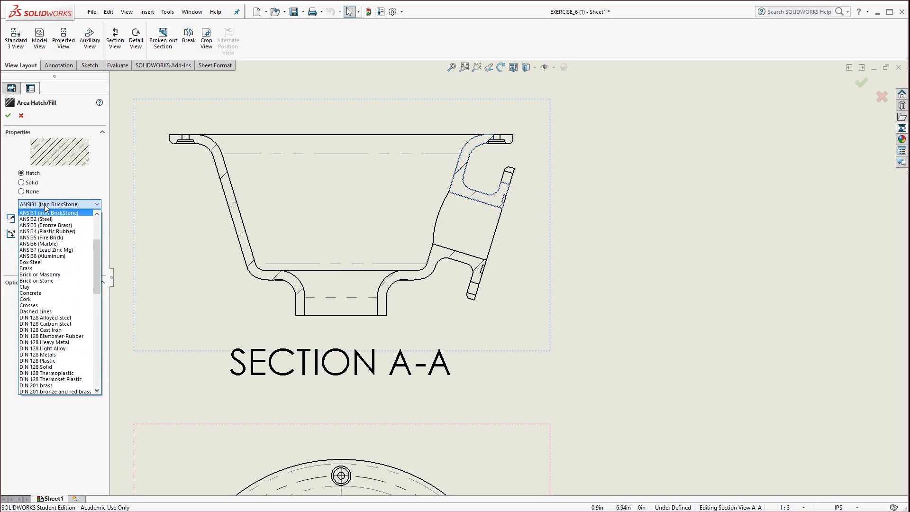
click(45, 206)
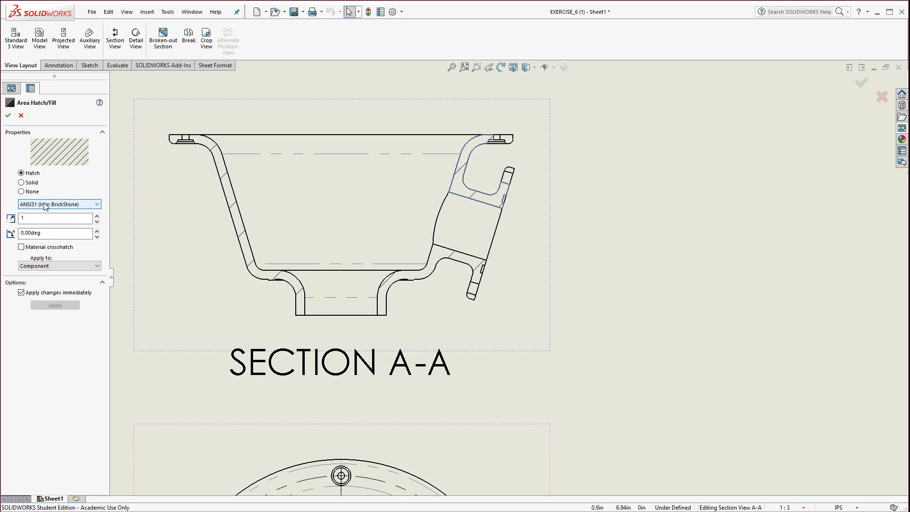
click(21, 183)
click(21, 174)
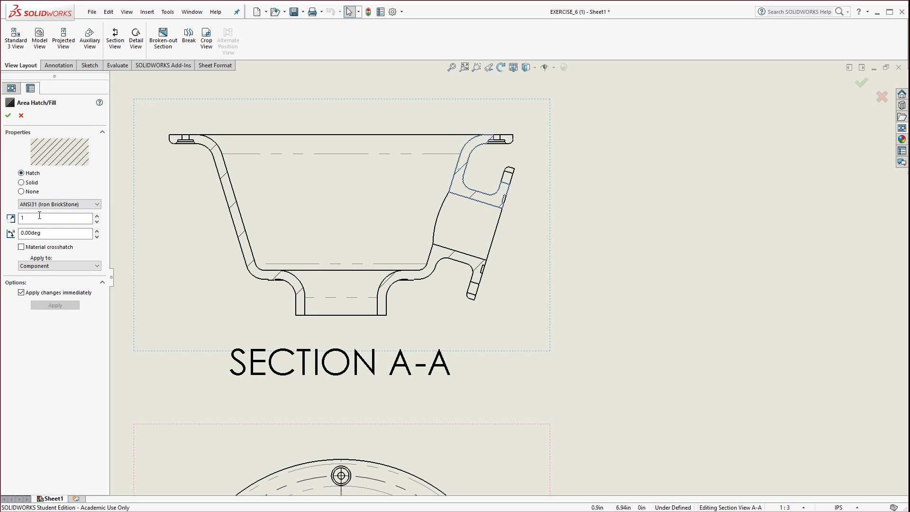
Set the section A-A hatch pattern scale to 4 and apply the hatch properties
click(97, 222)
click(97, 216)
click(97, 216)
click(97, 216)
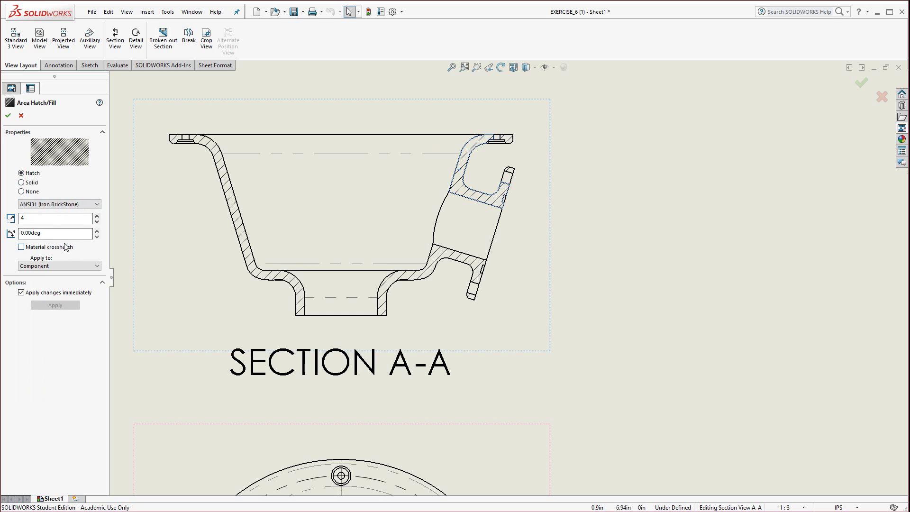
click(7, 116)
Create a detail view from a circle of about 0.82 in radius around section A-A's upper-right flange area, placed right of the section
scroll(455, 295, down, 3)
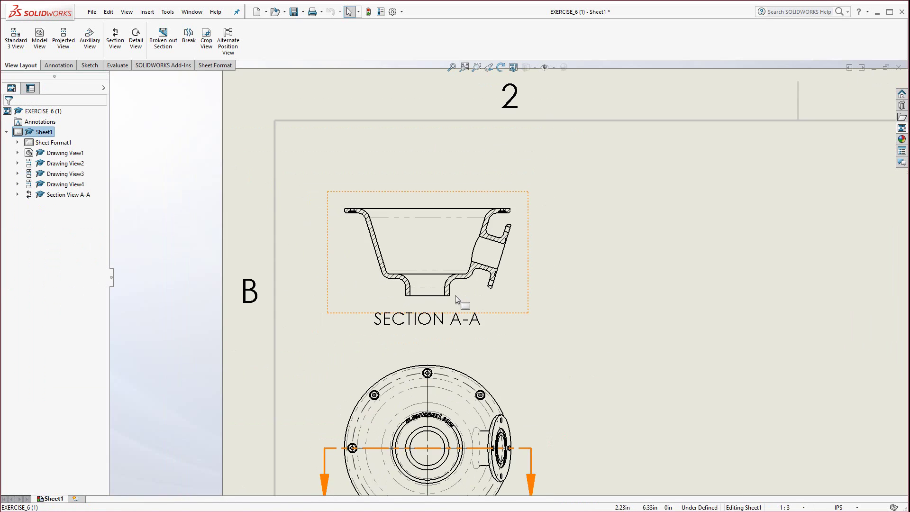
scroll(455, 295, down, 3)
scroll(635, 252, up, 3)
click(142, 42)
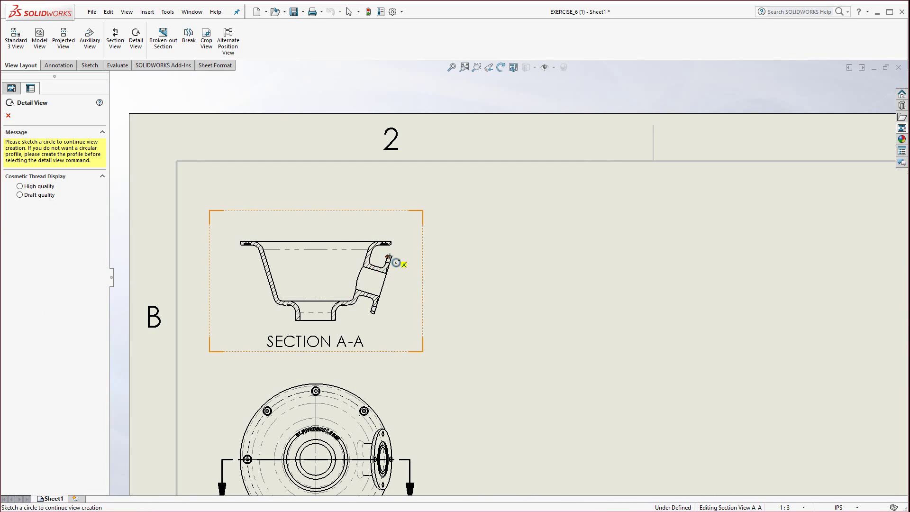
scroll(396, 262, up, 3)
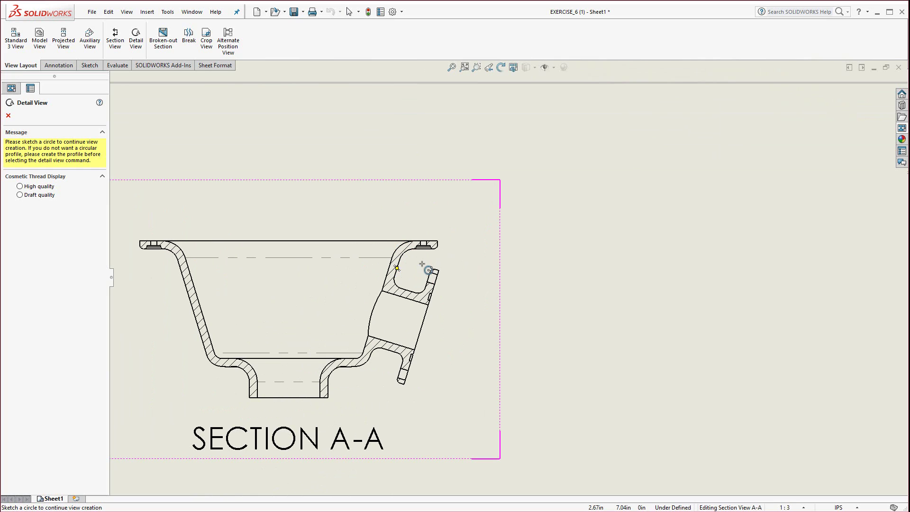
click(422, 264)
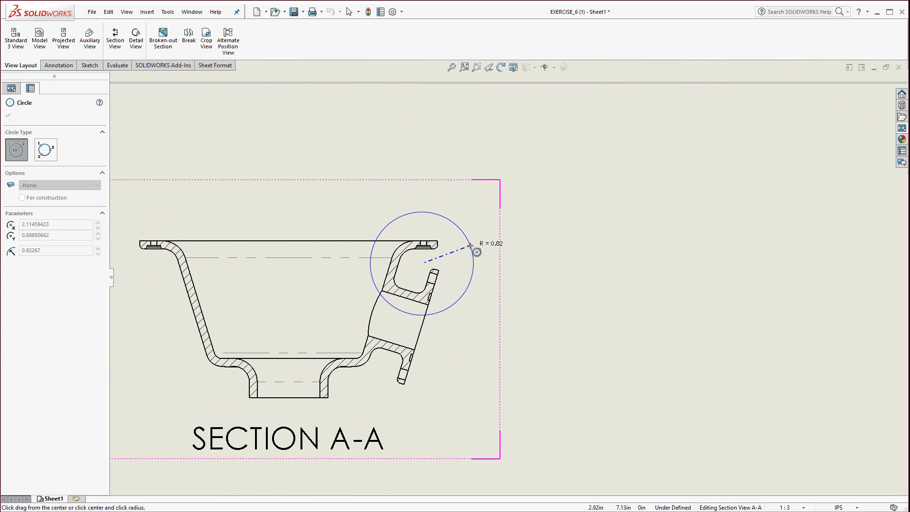
click(469, 246)
scroll(564, 344, up, 2)
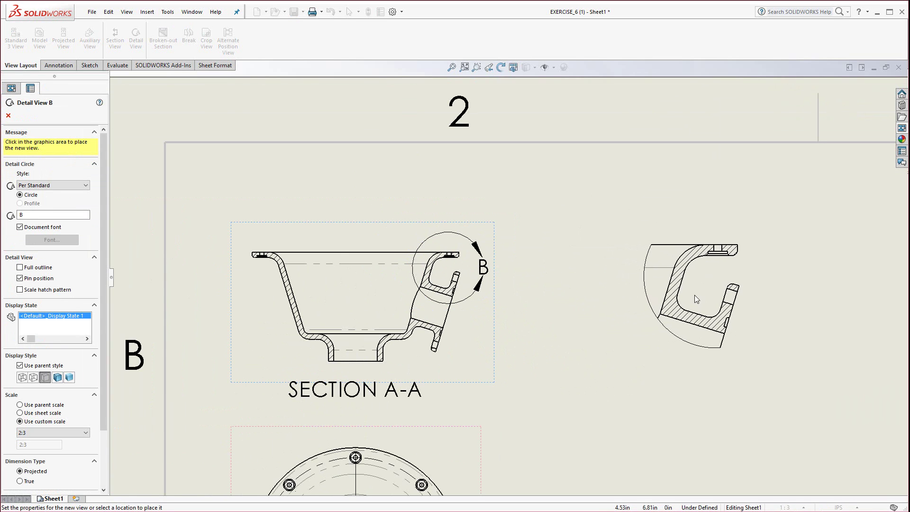
click(685, 285)
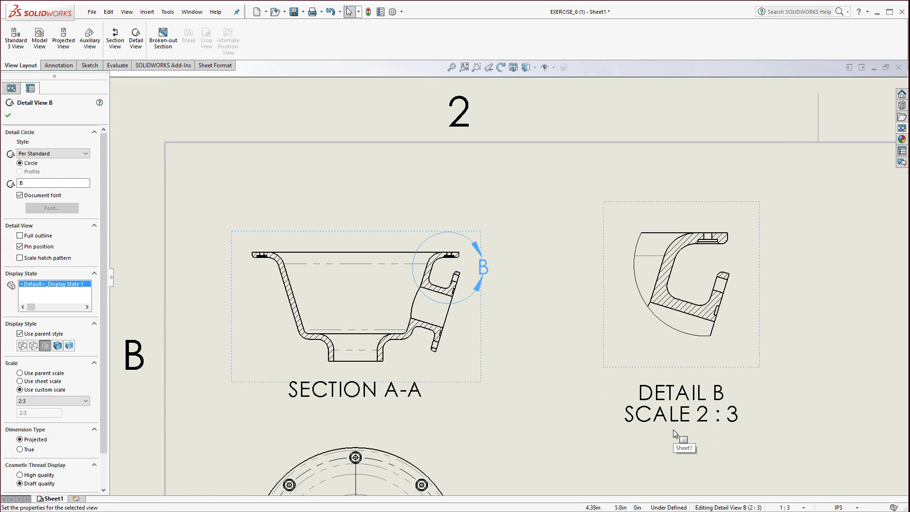
click(392, 13)
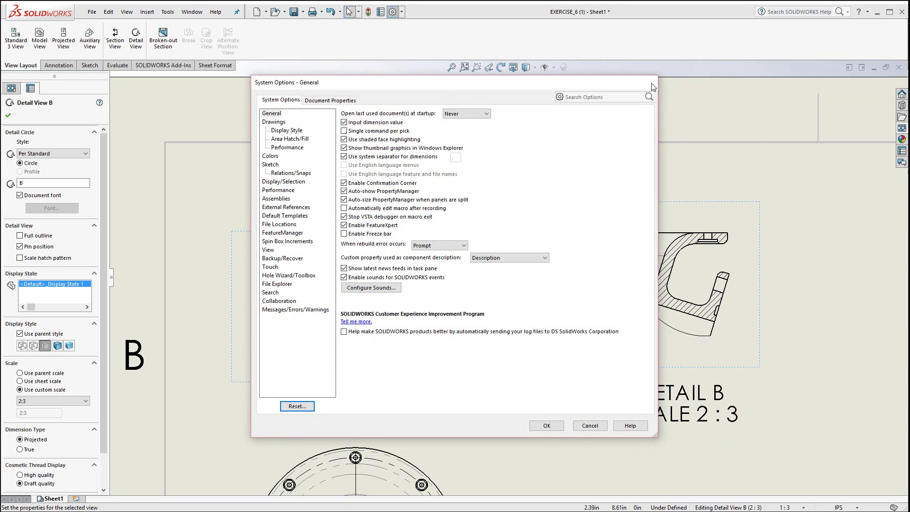
click(552, 429)
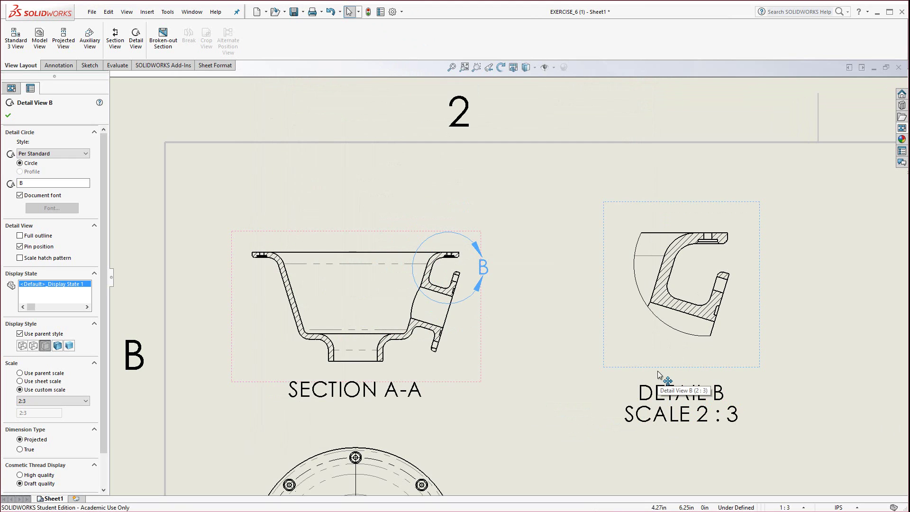
Set detail view B's custom scale to 1:1 and move its label slightly further below the view
key(z)
key(z)
key(z)
key(z)
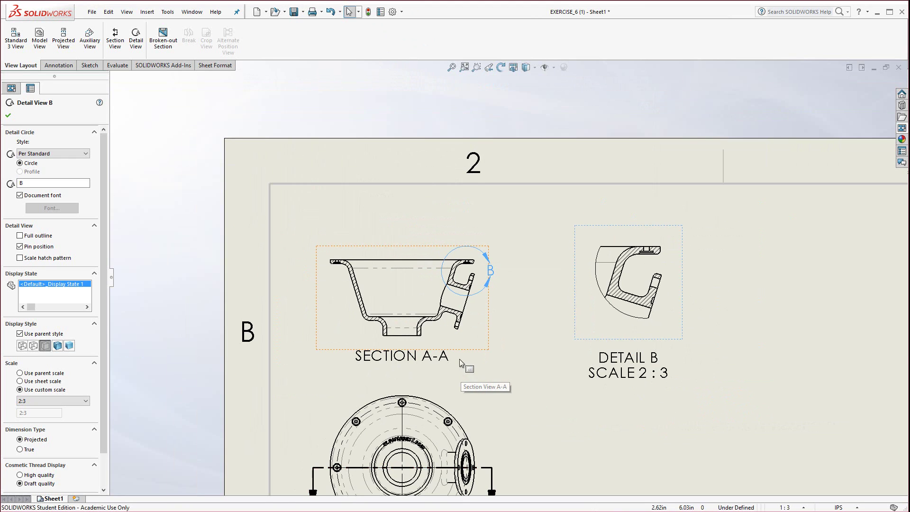
scroll(621, 374, down, 2)
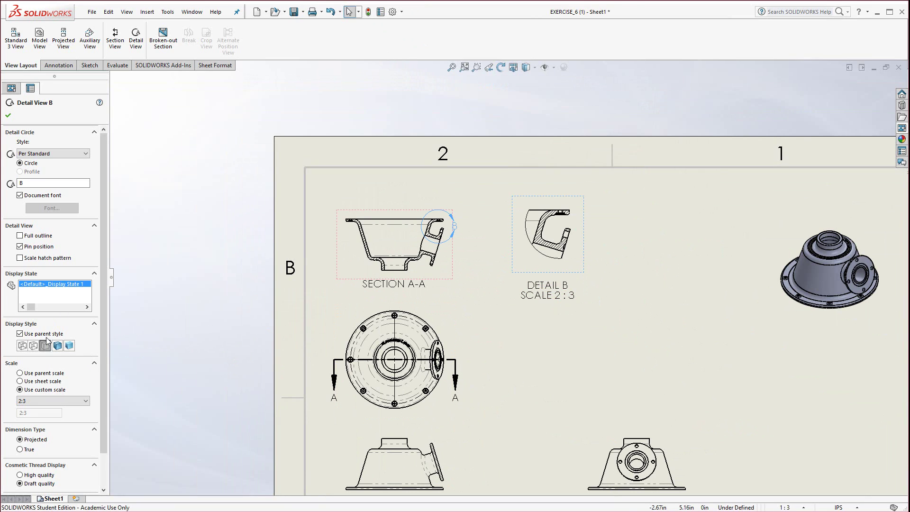
click(34, 401)
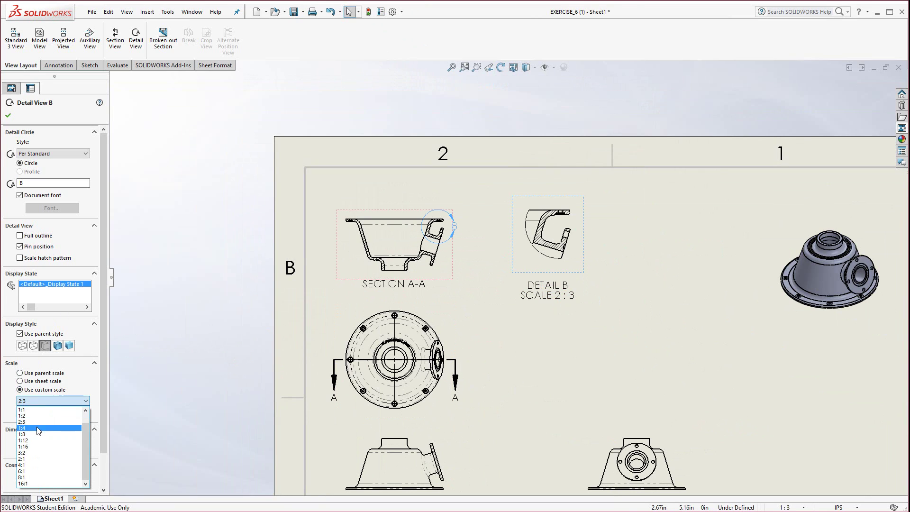
click(56, 399)
click(57, 399)
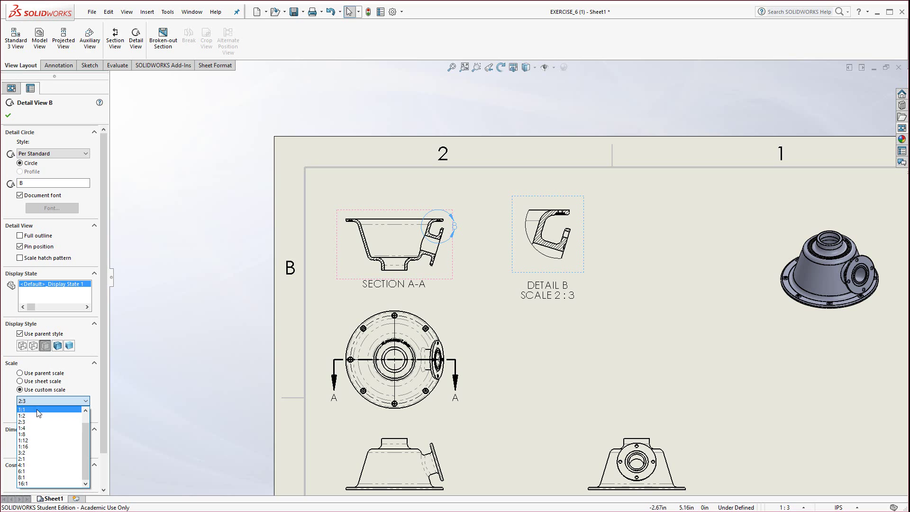
click(36, 409)
drag(556, 294, 557, 306)
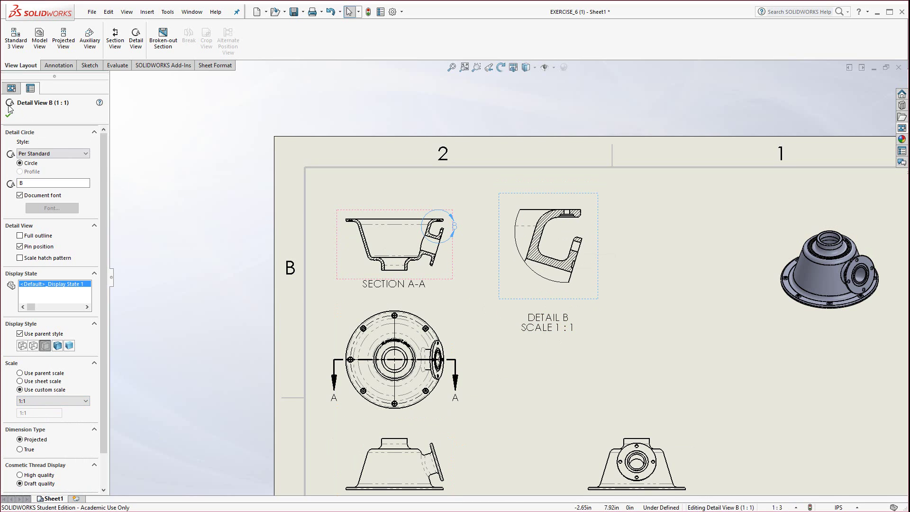
Set detail B's circle style to With Leader
click(43, 153)
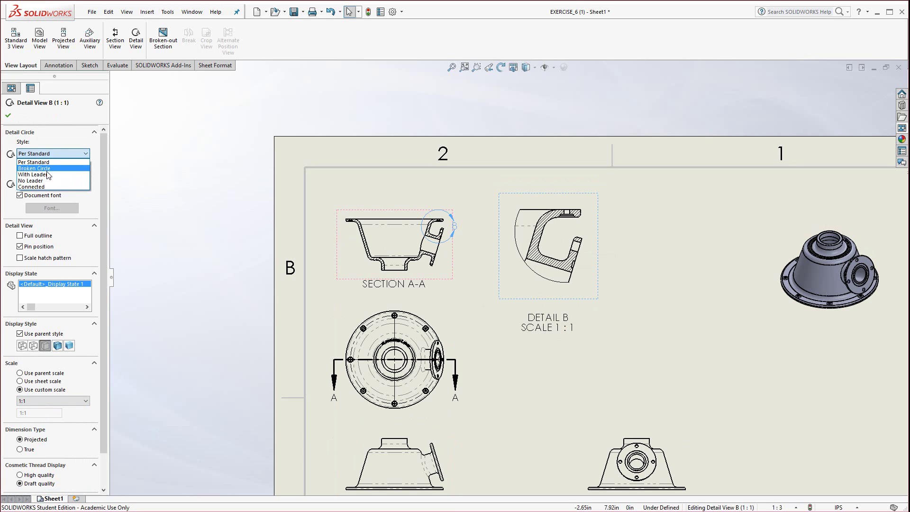
click(43, 175)
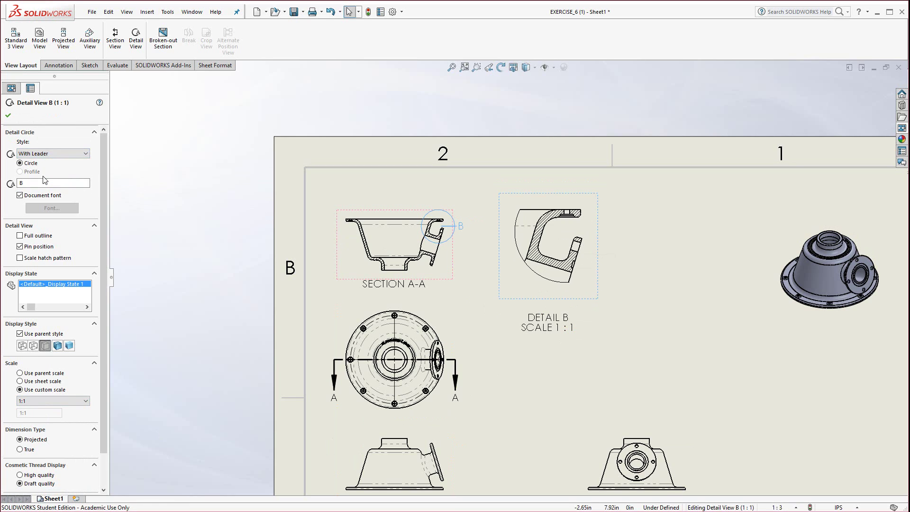
Move detail circle label B away from the circle on section A-A so it sits on a longer leader
mouse_move(462, 226)
mouse_down()
mouse_move(490, 214)
mouse_move(477, 227)
mouse_up()
key(Return)
scroll(463, 224, up, 2)
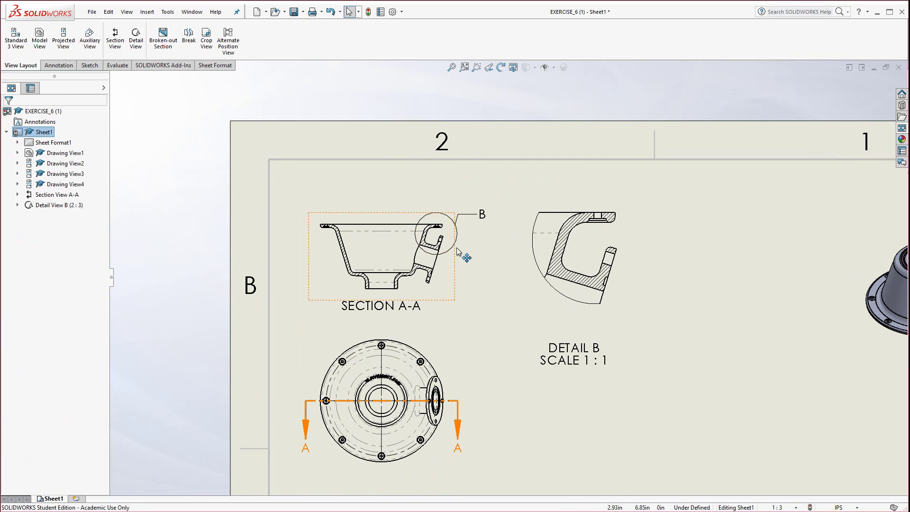
Set the style of detail circle B on section A-A to Connected
click(454, 242)
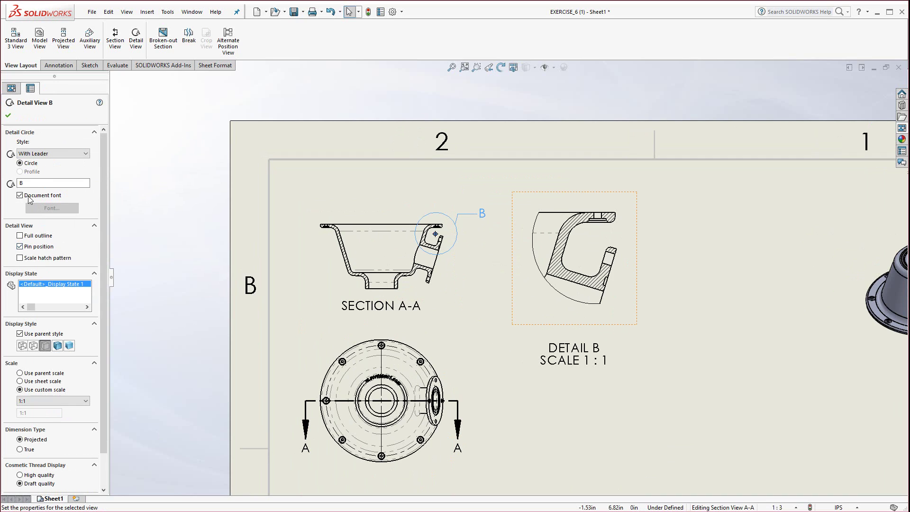
click(52, 153)
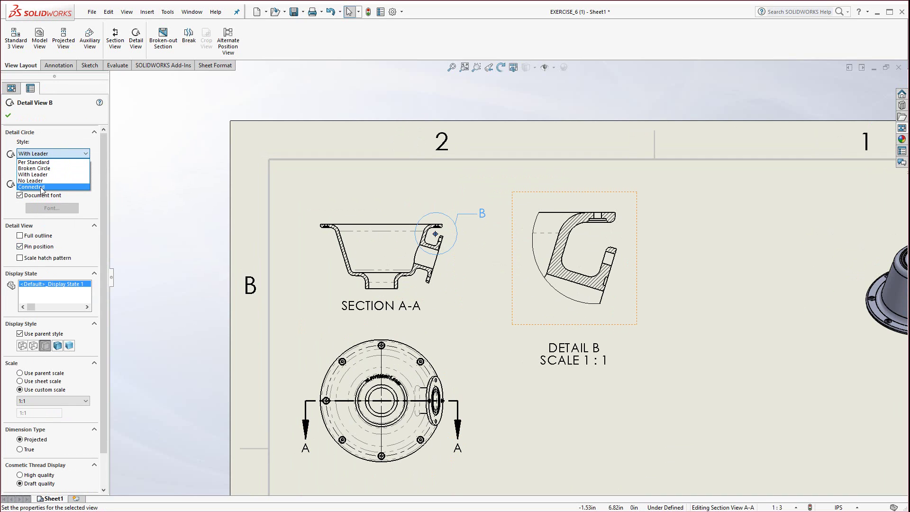
click(41, 187)
key(Return)
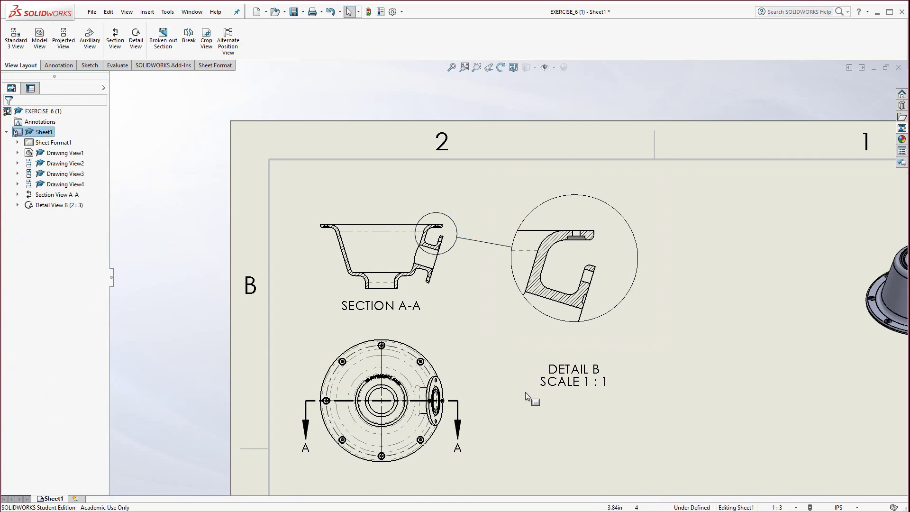
Move the detail B label closer beneath its circular view
scroll(525, 392, up, 3)
scroll(516, 380, down, 2)
drag(545, 303, 541, 286)
click(559, 365)
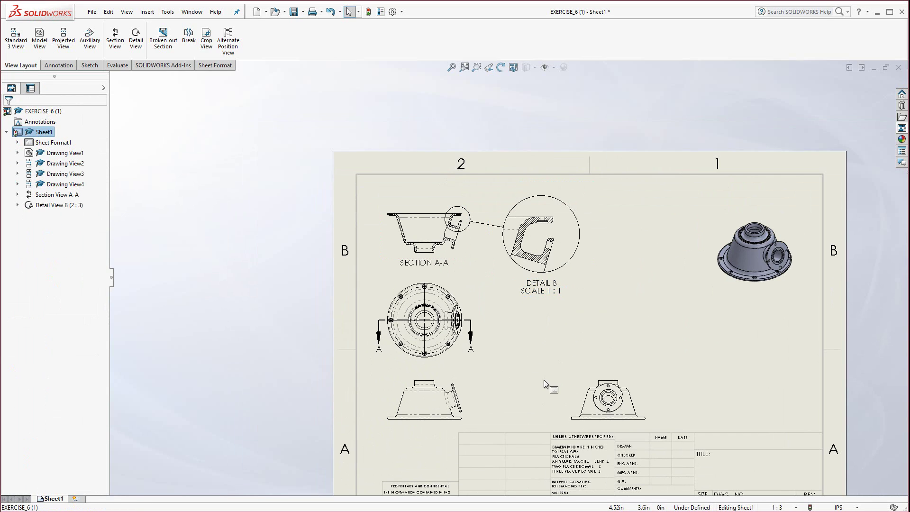
scroll(533, 377, up, 2)
scroll(644, 393, down, 2)
scroll(584, 244, down, 1)
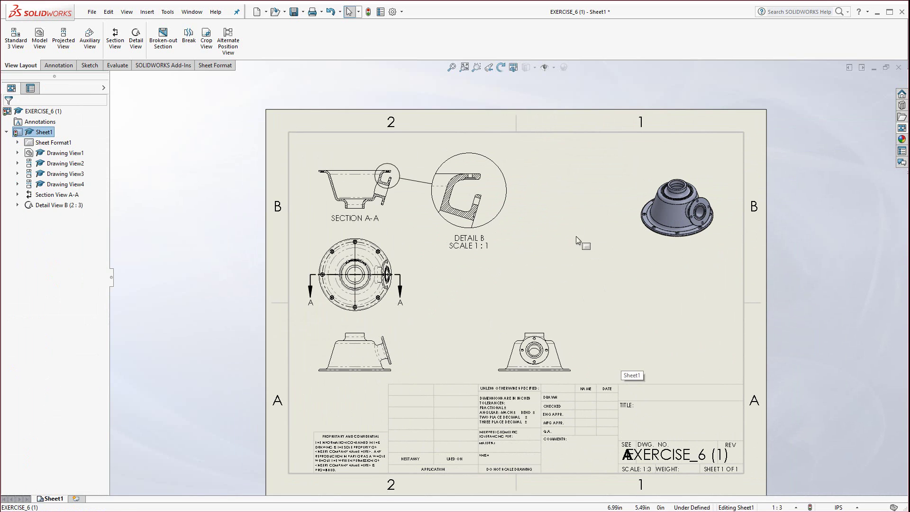
Review the overall drafting standard choices and the unit settings in the document properties
click(393, 11)
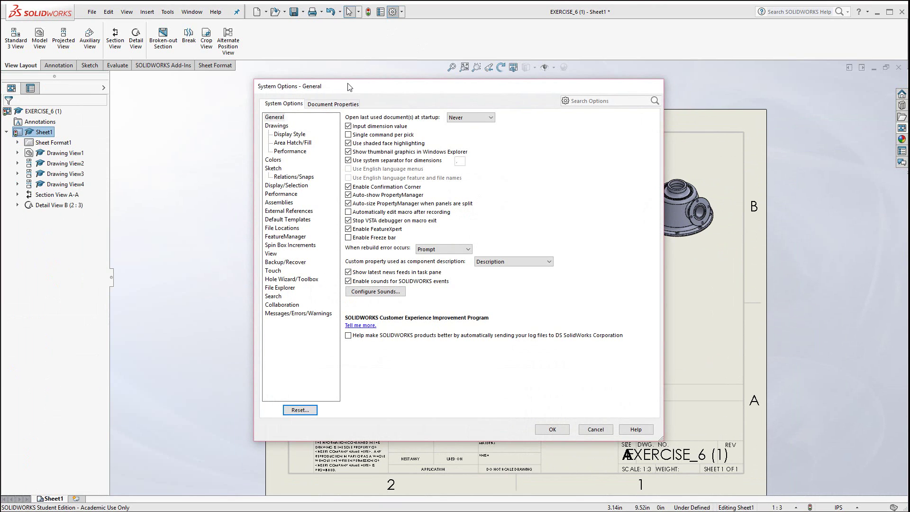
click(333, 104)
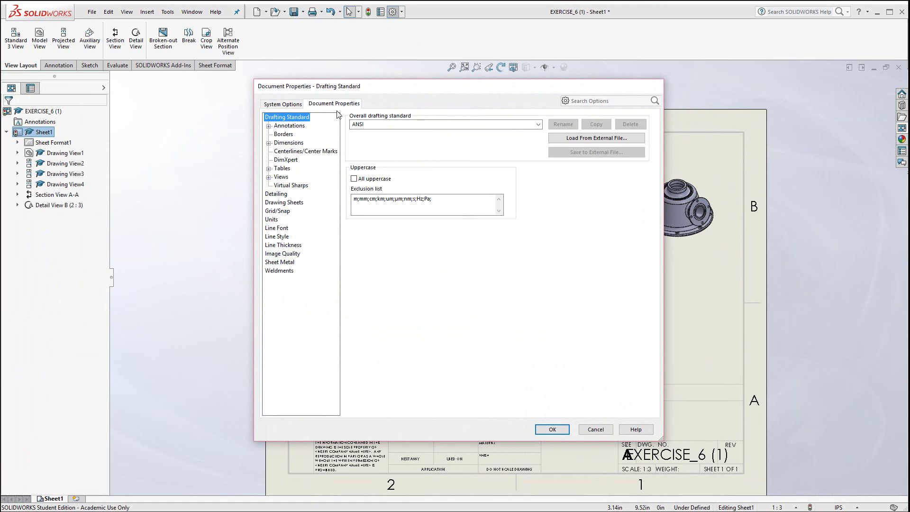
click(539, 125)
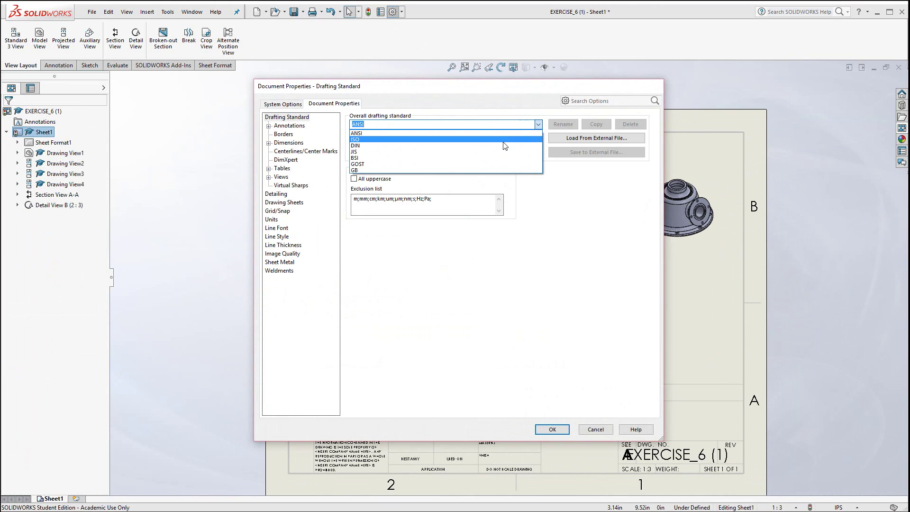
click(539, 125)
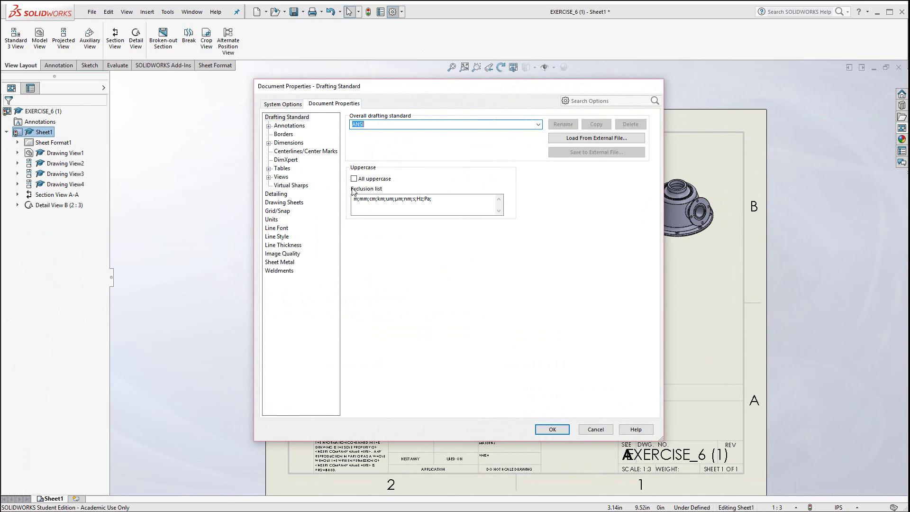
click(279, 219)
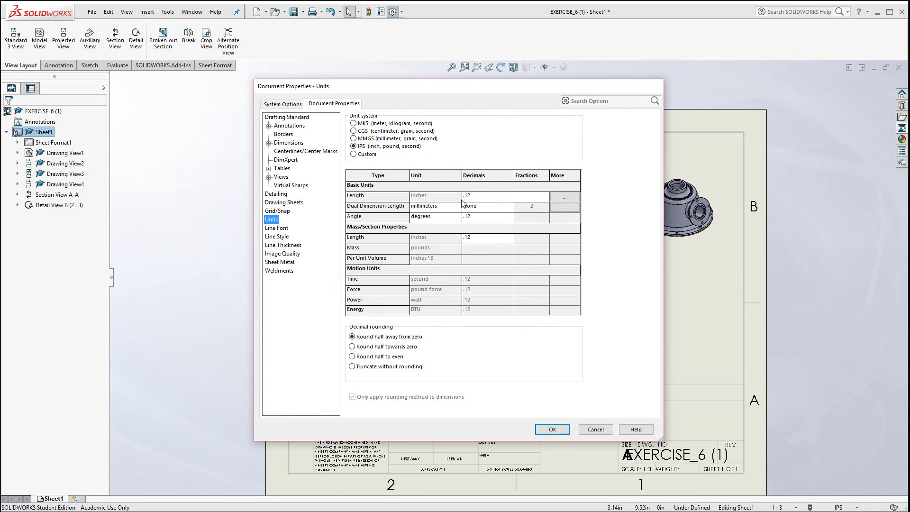
click(553, 431)
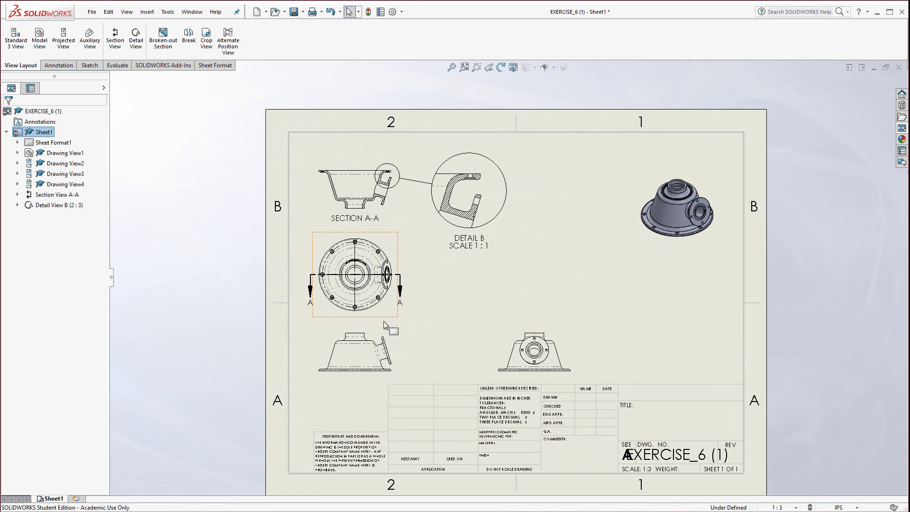
scroll(398, 332, down, 4)
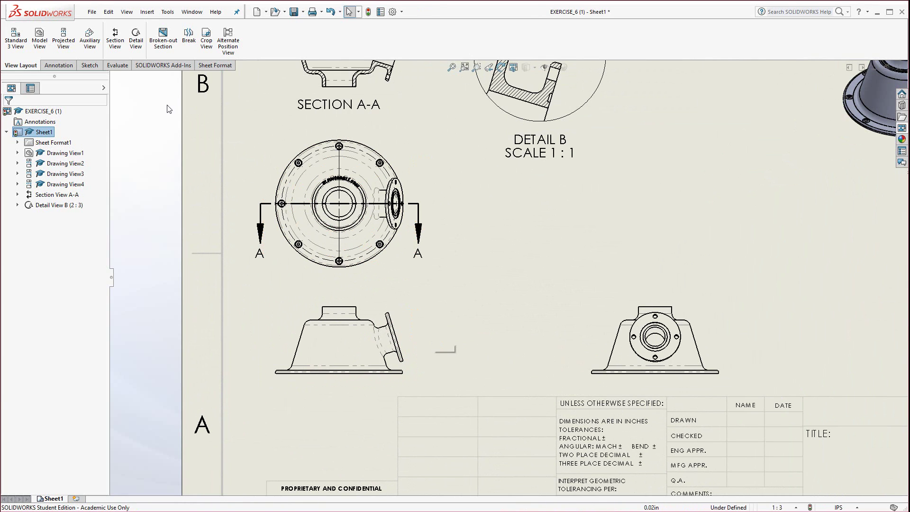
click(90, 43)
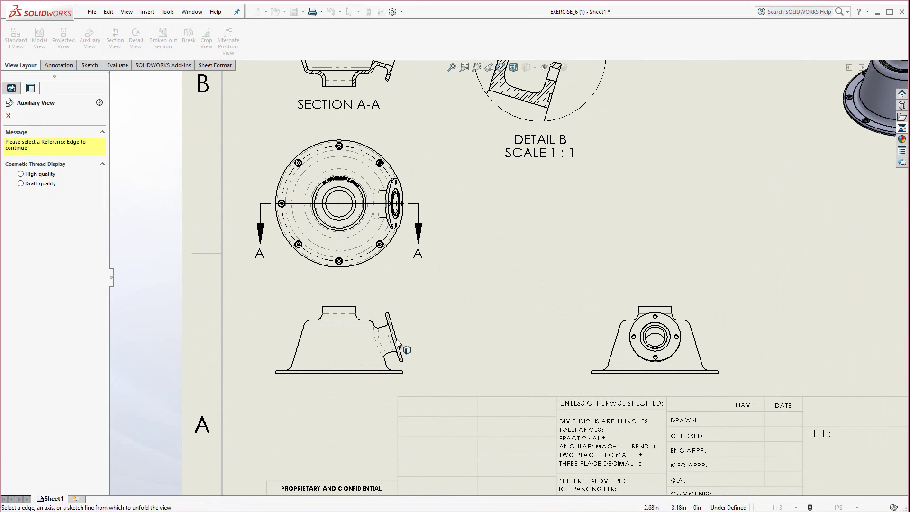
click(402, 358)
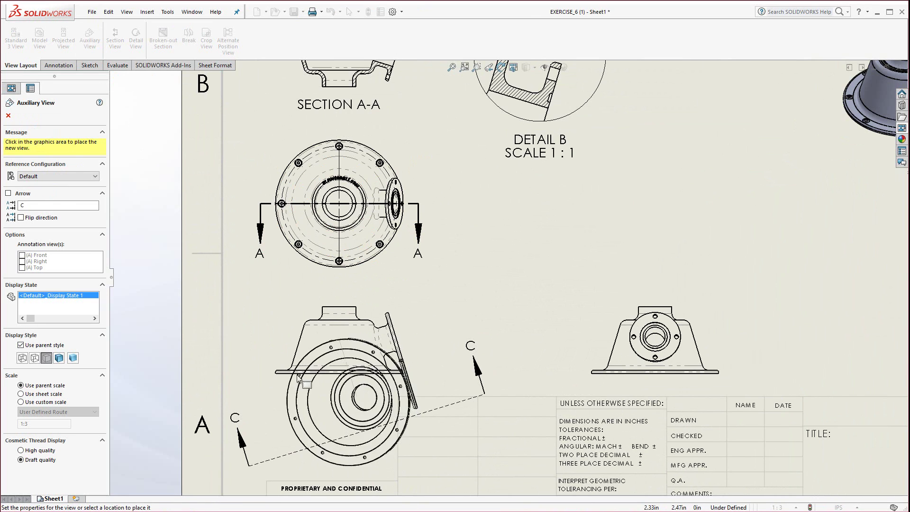
click(7, 116)
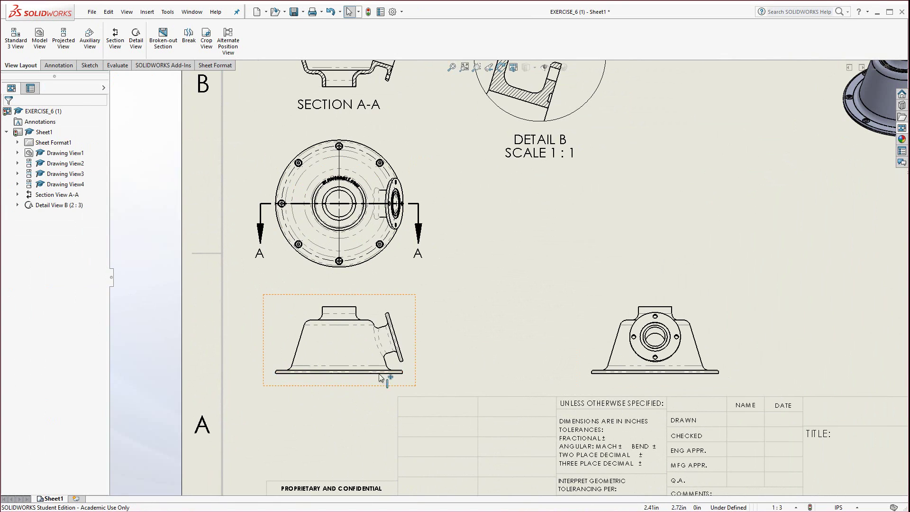
Create an auxiliary view from the front view's angled flange edge, placed between the front and right views, and move the right view further right
click(396, 332)
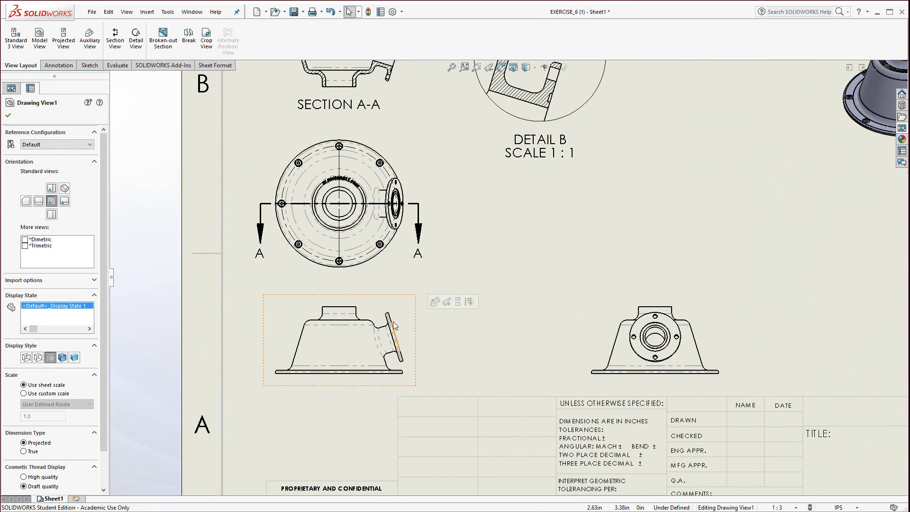
click(395, 332)
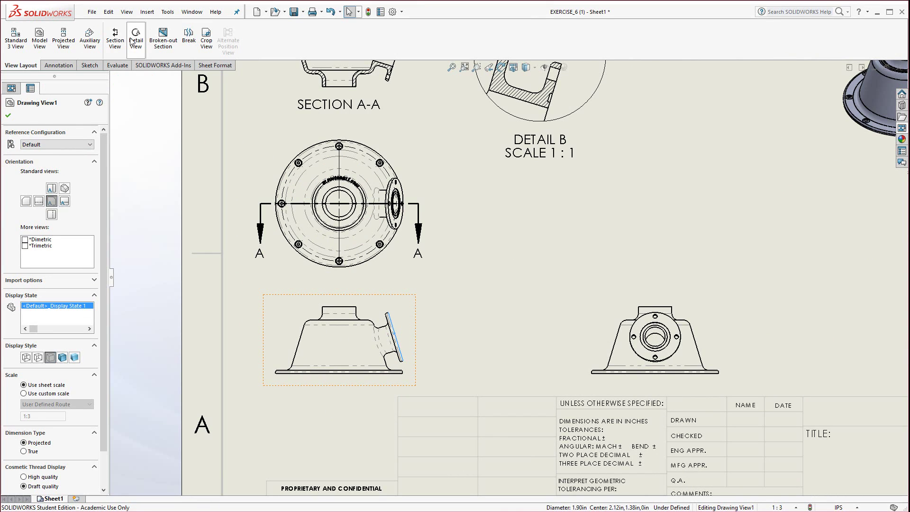
click(91, 41)
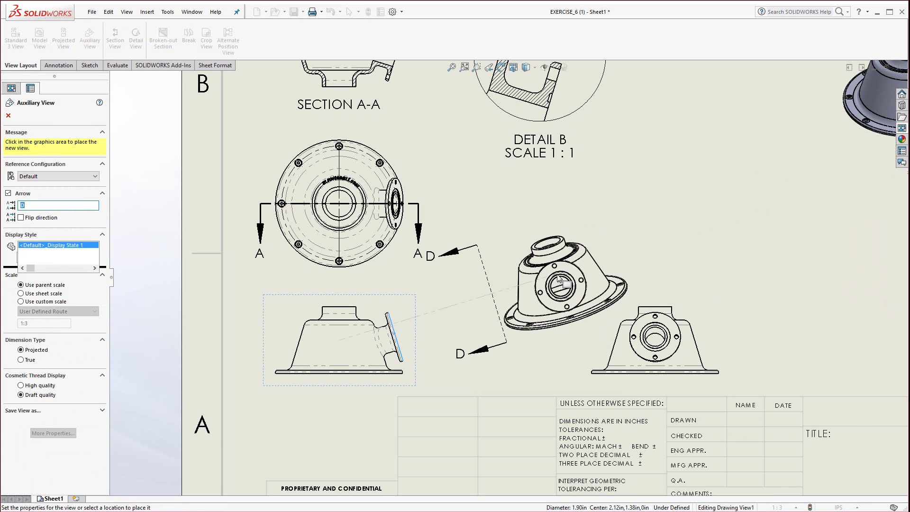
click(563, 276)
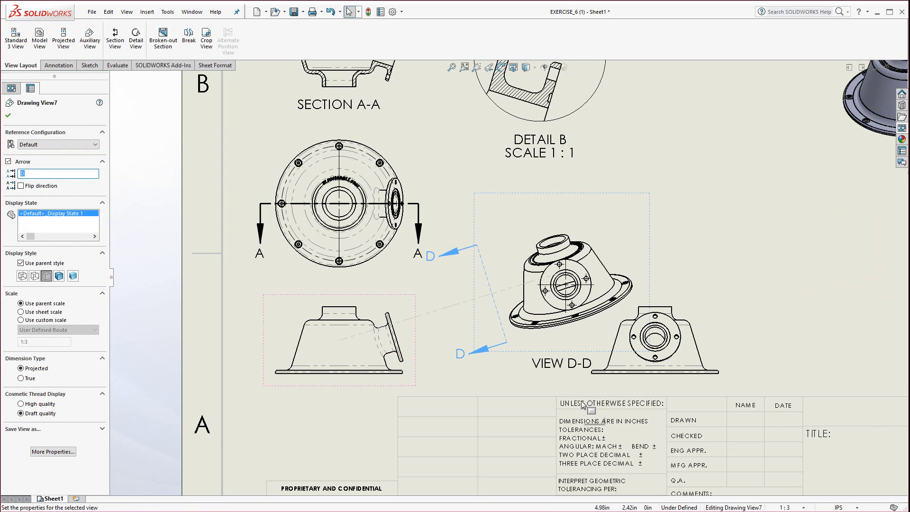
drag(685, 386, 769, 387)
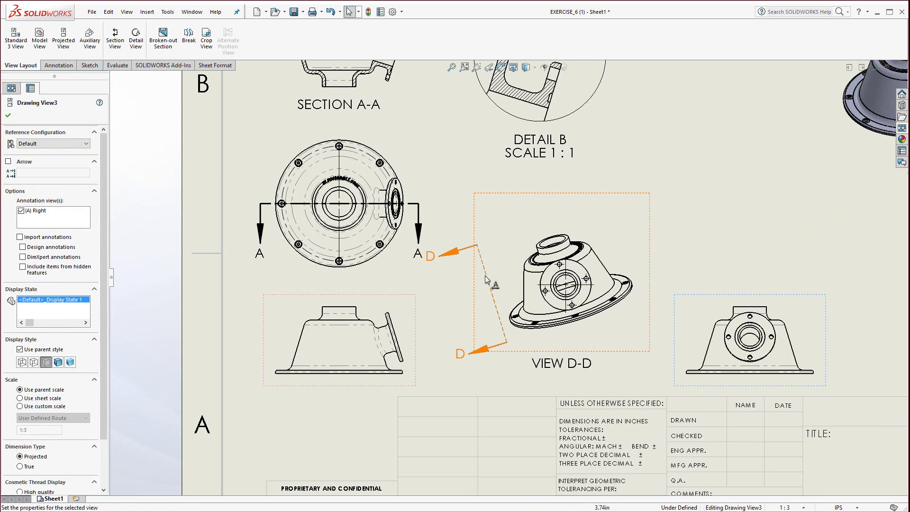
Shorten the D-D viewing arrow line and bring it closer to the front view's angled flange
click(477, 246)
drag(476, 246, 473, 292)
click(512, 387)
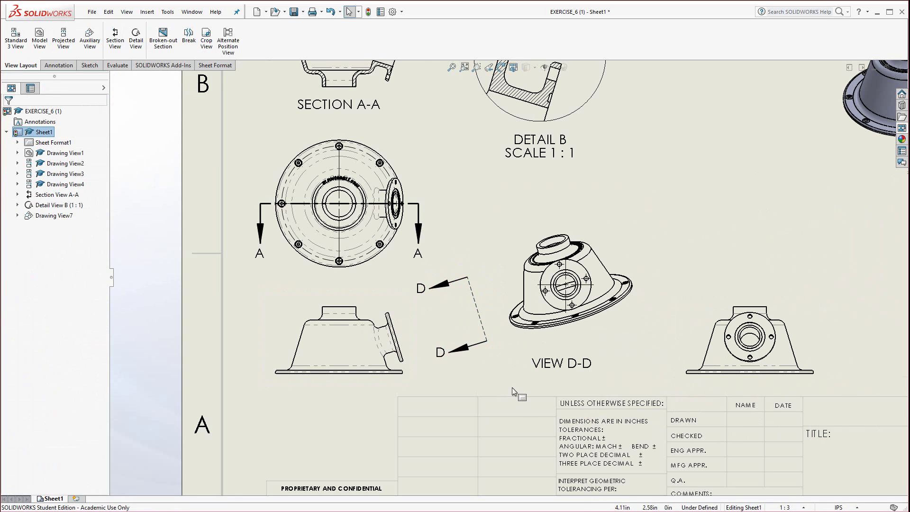
Move the VIEW D-D label closer beneath the auxiliary view
scroll(512, 388, up, 5)
scroll(518, 359, down, 4)
drag(516, 347, 516, 330)
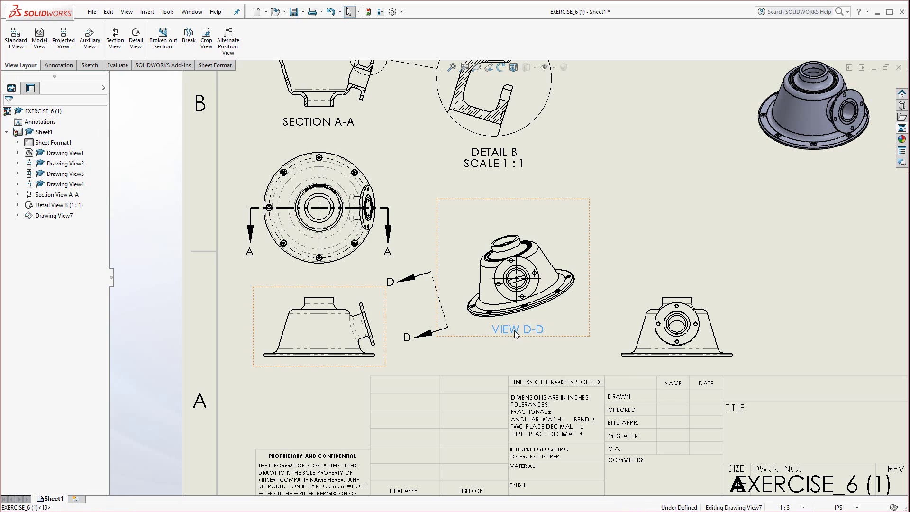
click(561, 361)
scroll(561, 361, up, 4)
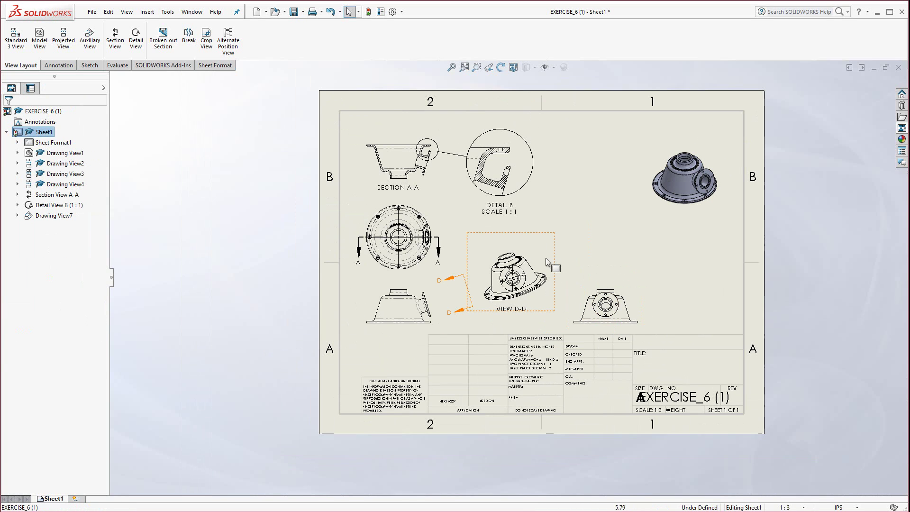
Shift auxiliary view D-D slightly further away from the front view along its projection direction
click(564, 260)
drag(565, 261, 567, 260)
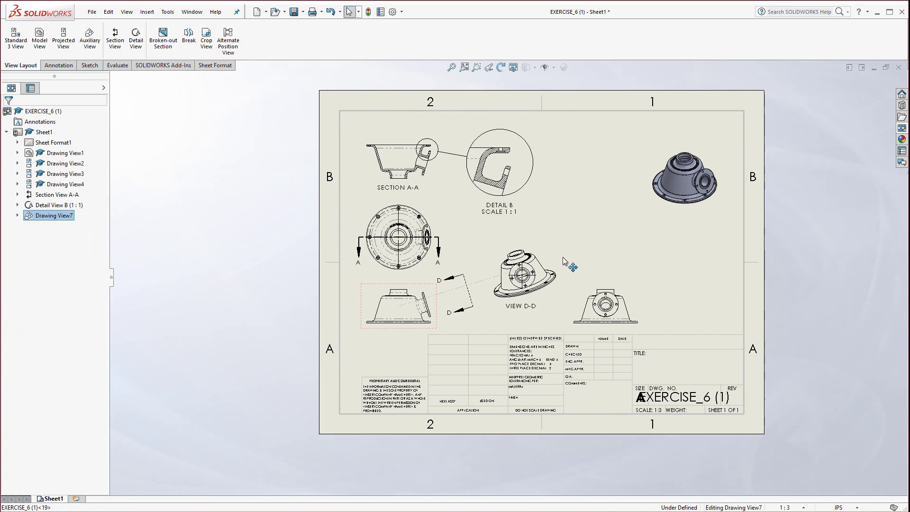
click(673, 322)
Break the right view with two vertical break lines through the body, using a 0.5 in gap and the Curve Cut style
scroll(616, 266, down, 5)
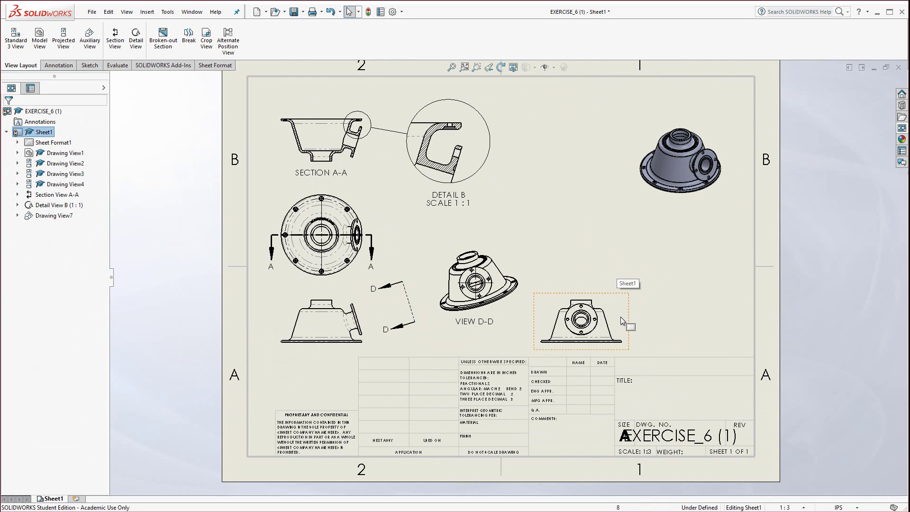
scroll(568, 309, down, 2)
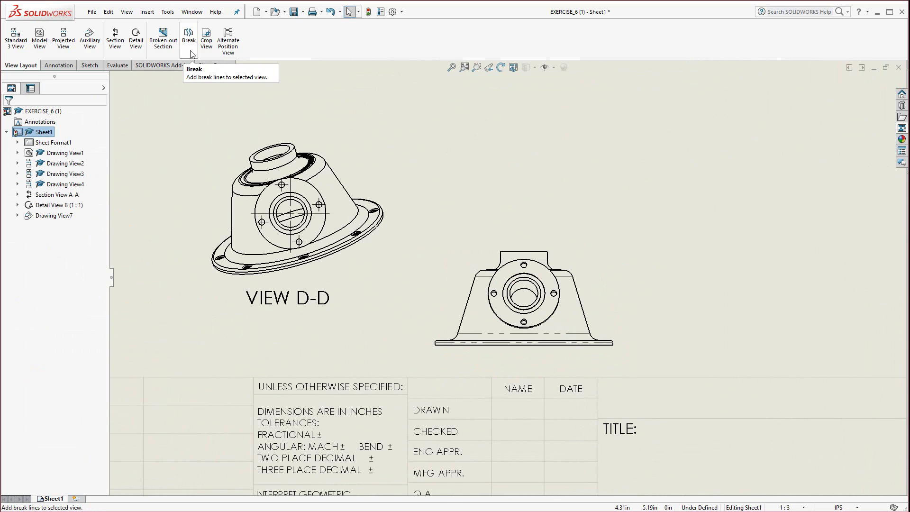
click(188, 43)
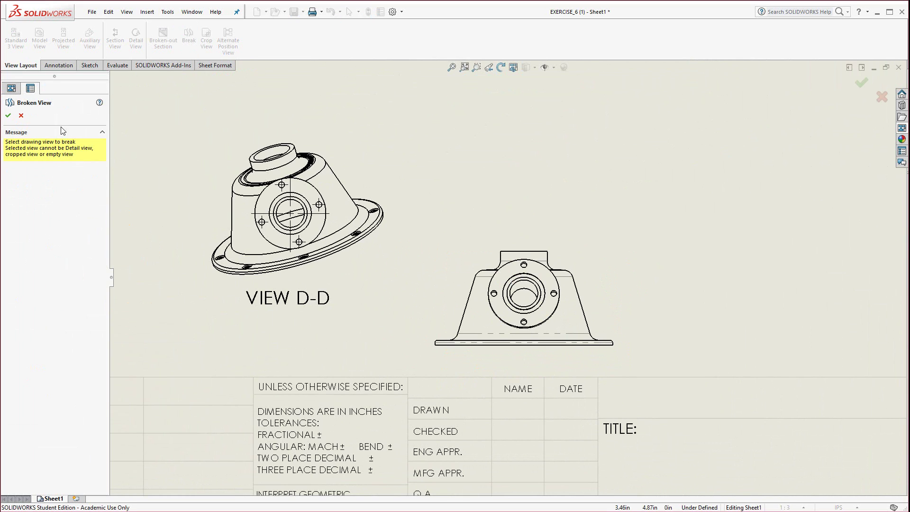
click(473, 317)
click(488, 322)
click(563, 326)
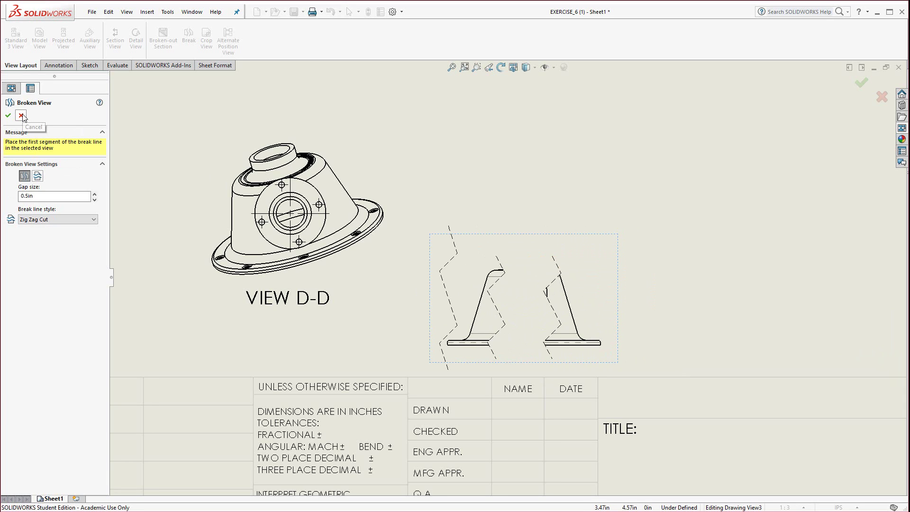
click(45, 220)
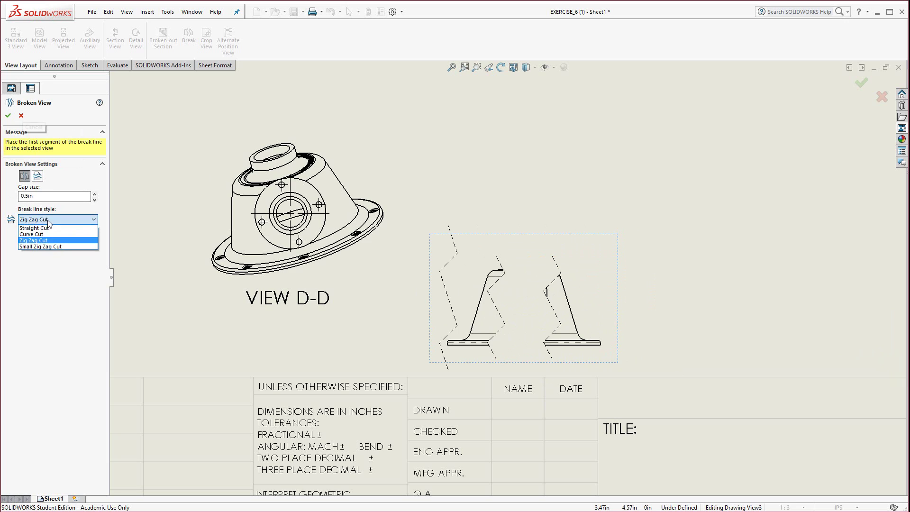
click(52, 235)
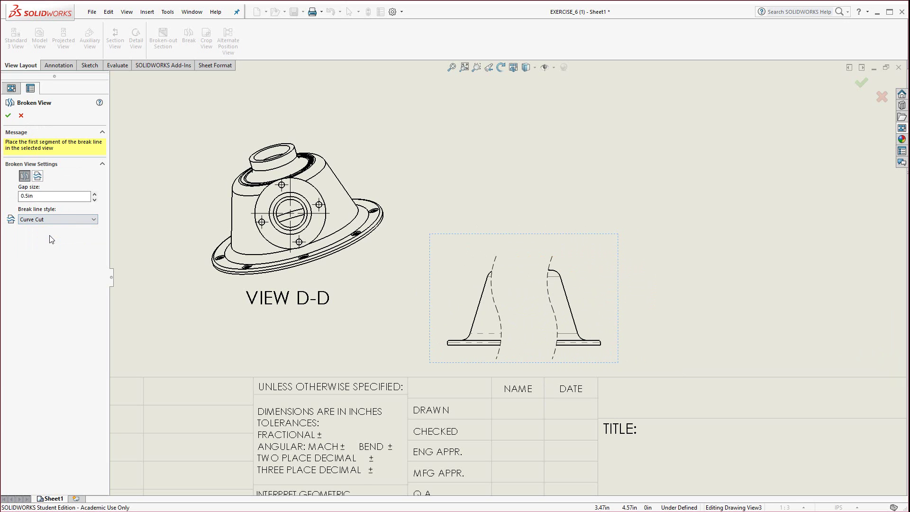
click(8, 116)
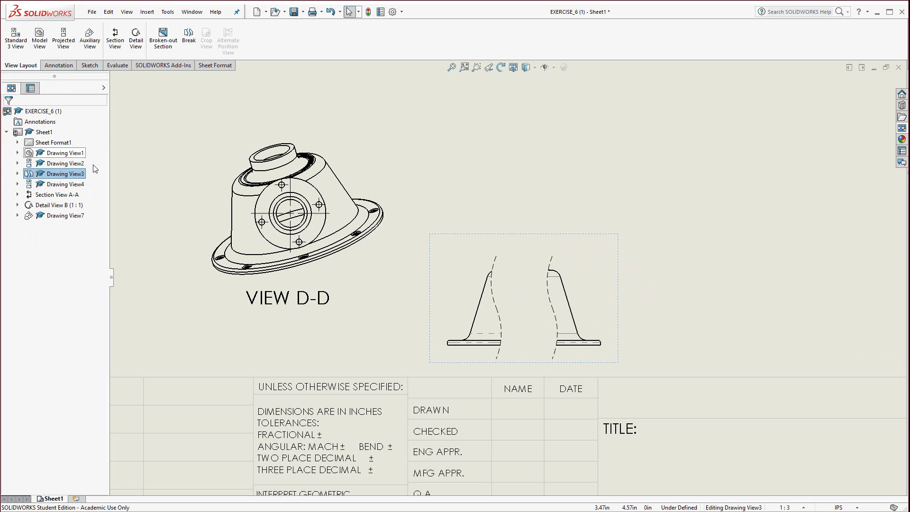
Delete the break line from the right view
click(452, 264)
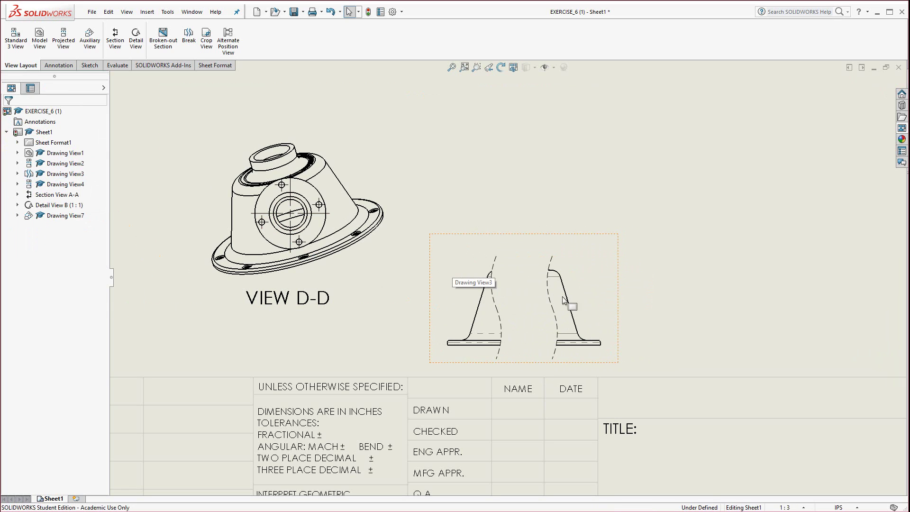
click(550, 264)
key(Delete)
click(517, 229)
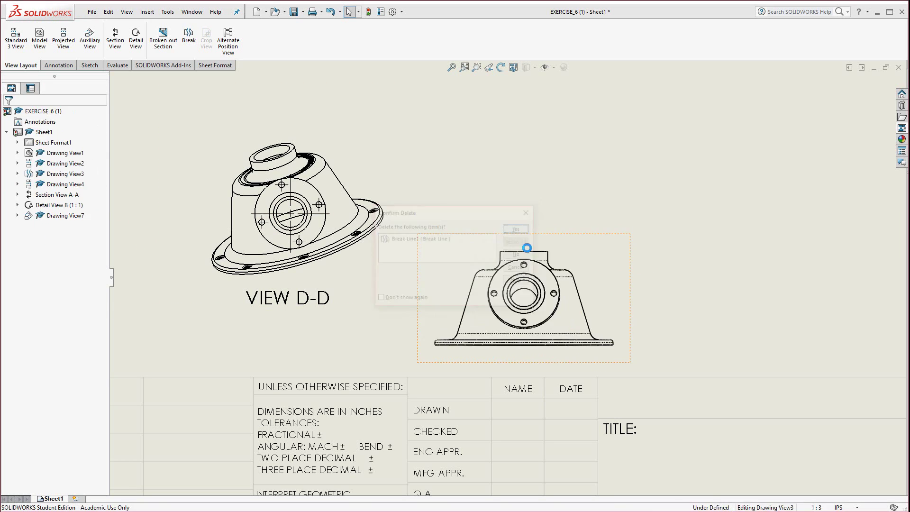
key(f)
scroll(542, 222, down, 3)
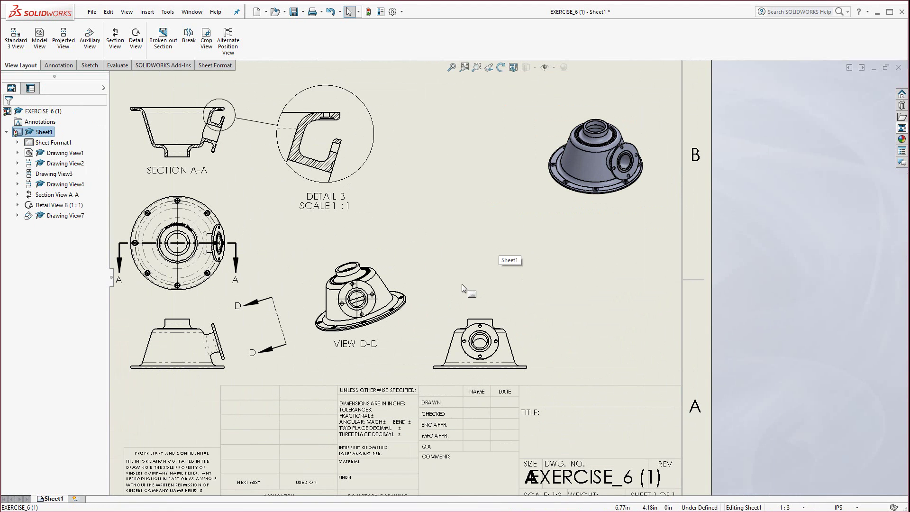
Hide the curved edge around the upper cone body in auxiliary view D-D
scroll(318, 279, down, 5)
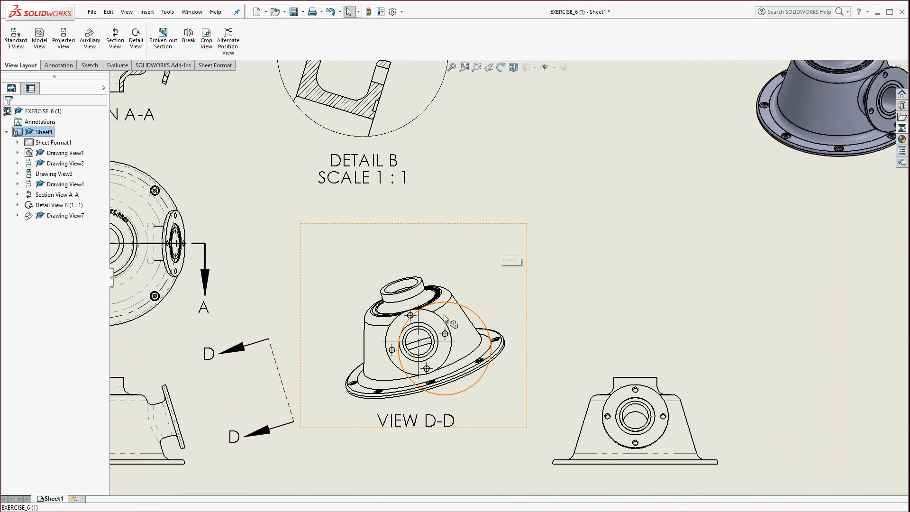
click(527, 273)
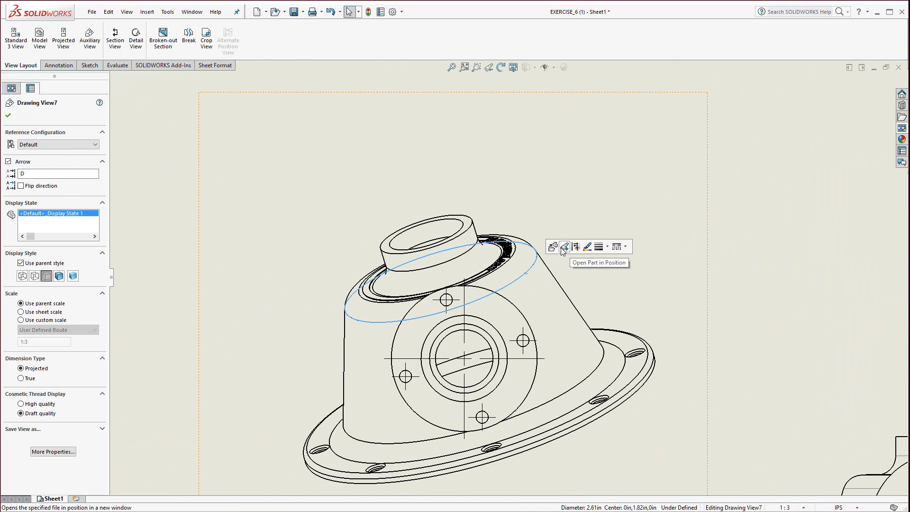
click(575, 247)
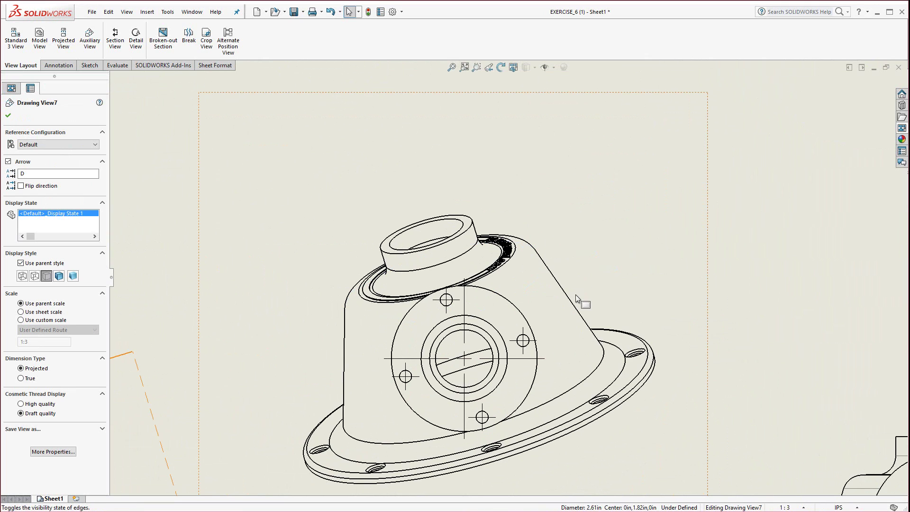
Set auxiliary view D-D to show its tangent edges with font
scroll(509, 276, up, 2)
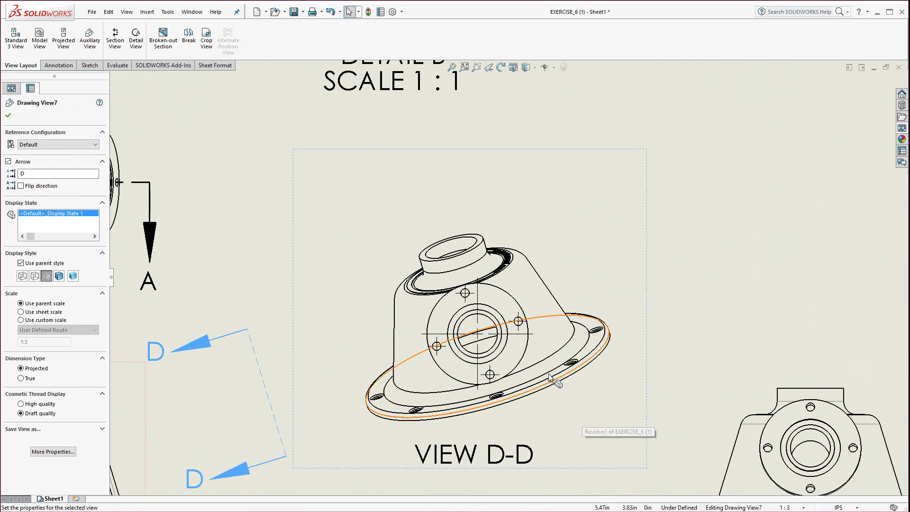
right_click(613, 265)
mouse_move(649, 409)
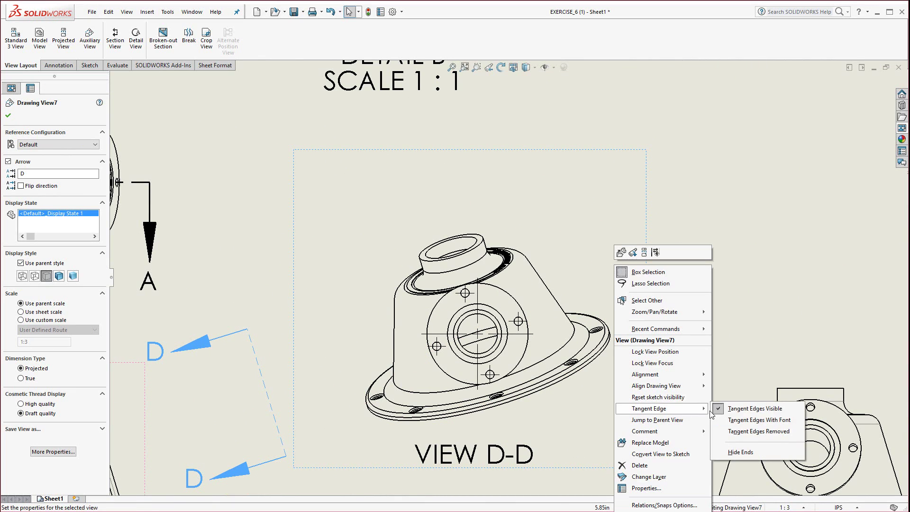
click(719, 421)
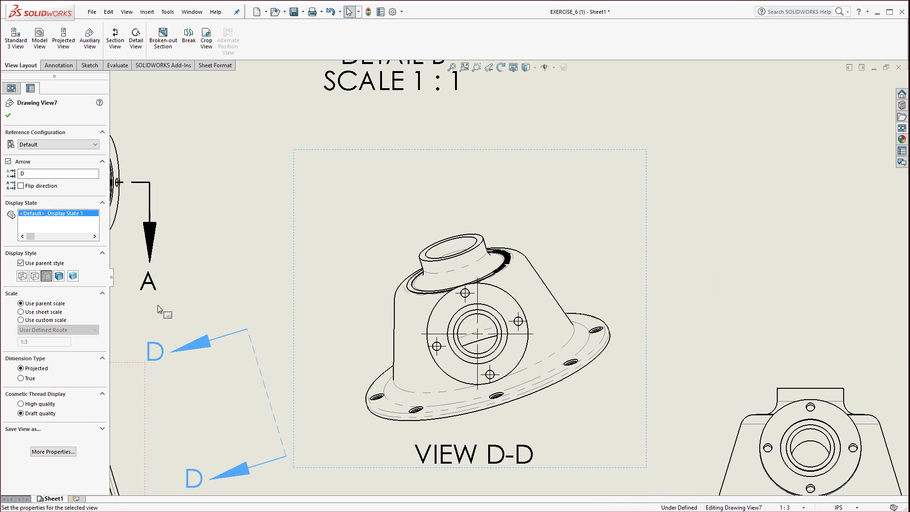
Try the Hidden Lines Visible display style on auxiliary view D-D and return it to Hidden Lines Removed
click(35, 277)
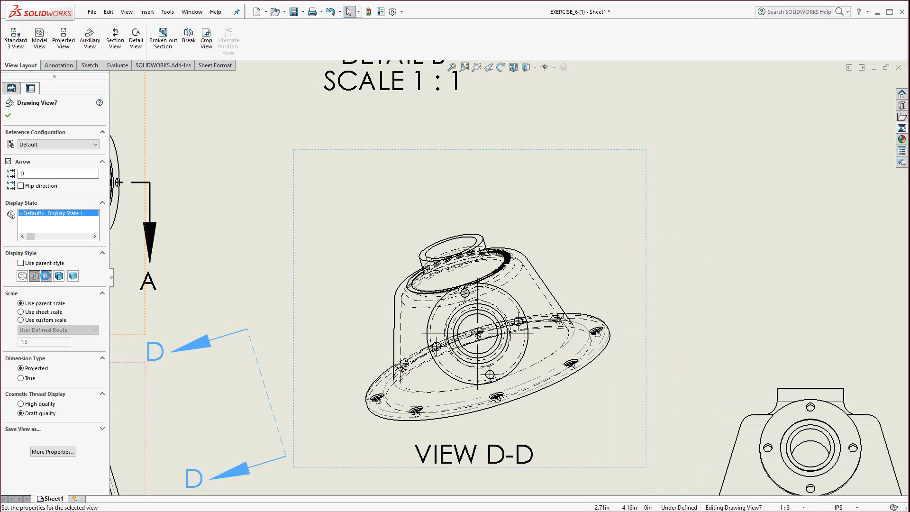
click(47, 276)
click(202, 209)
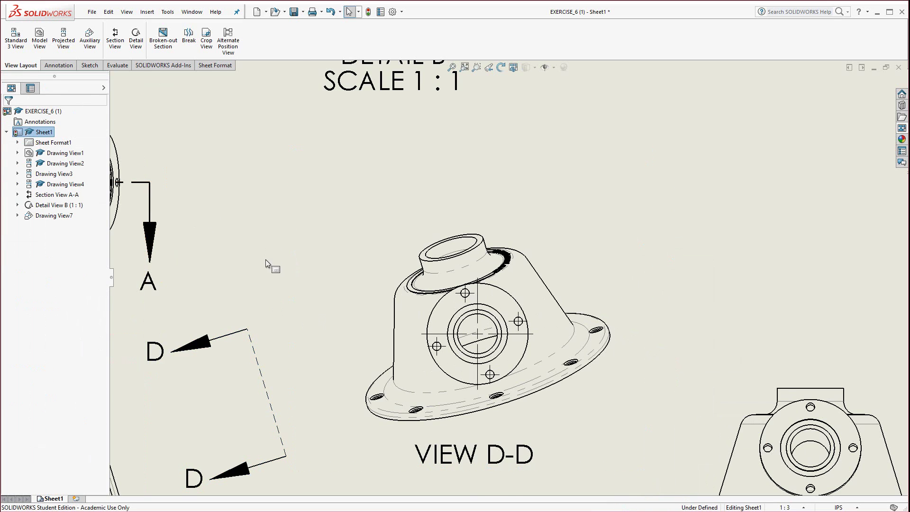
Dimension the front view's overall height from the base flange's lower edge to the neck's top edge, placing it left of the part
scroll(264, 255, up, 5)
scroll(616, 298, down, 1)
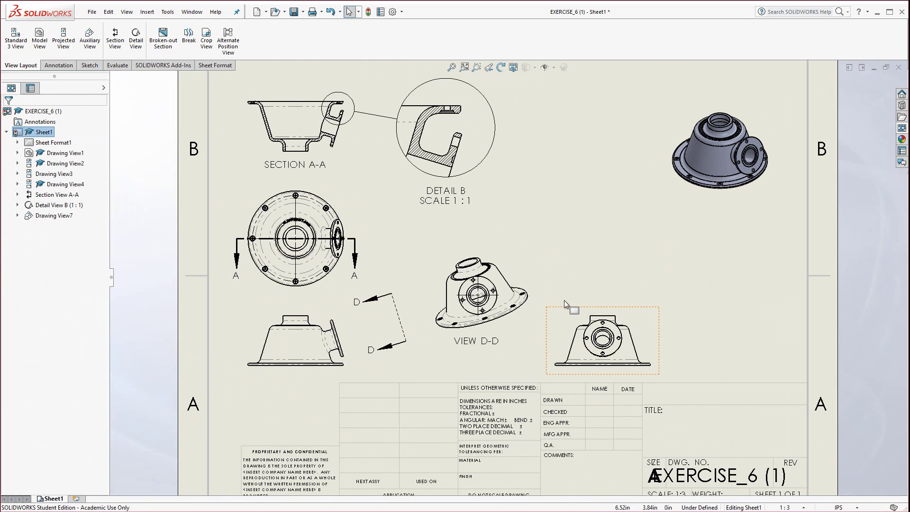
scroll(564, 300, up, 2)
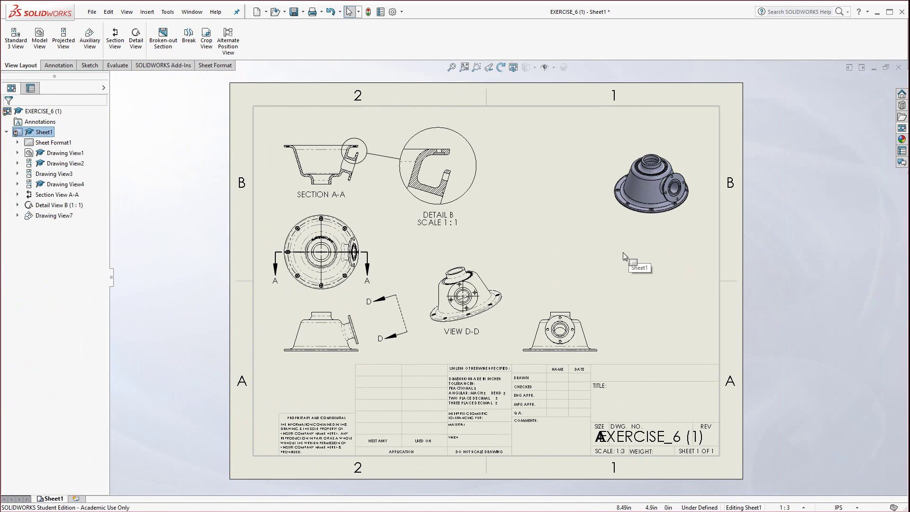
click(58, 65)
click(17, 37)
scroll(308, 320, down, 5)
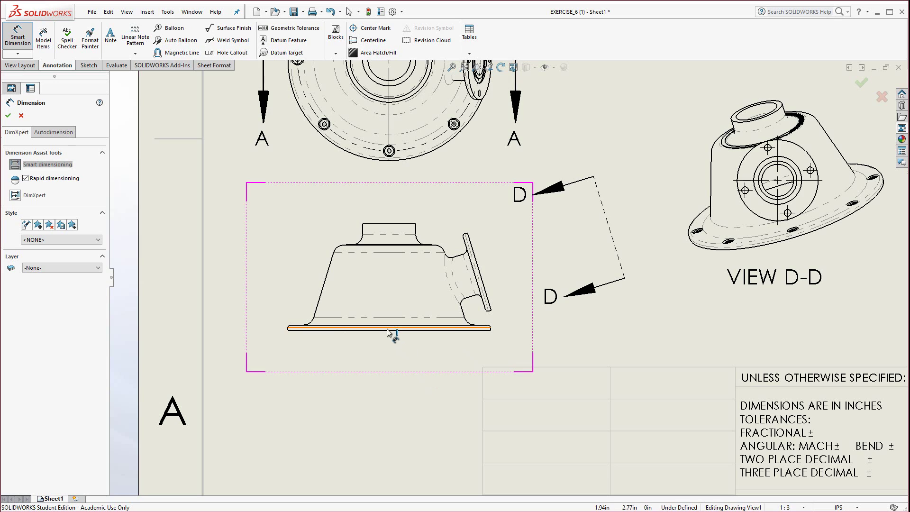
click(403, 331)
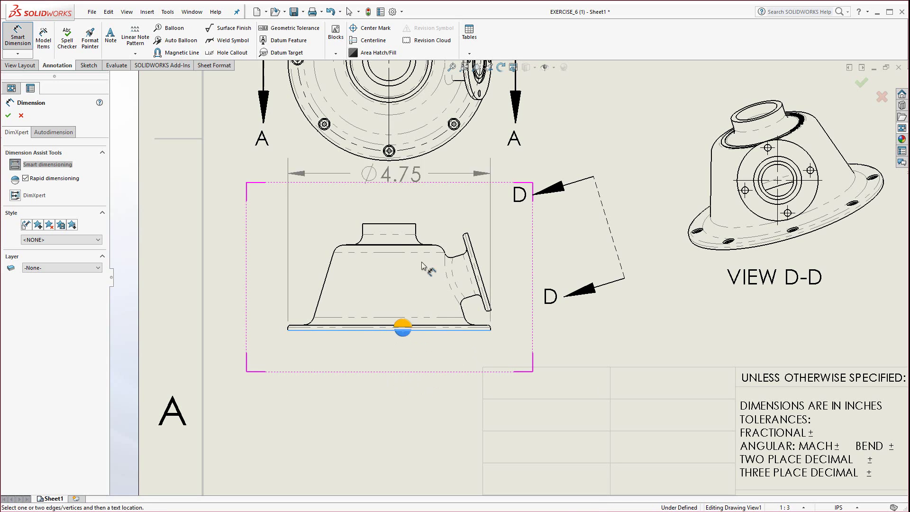
click(400, 223)
click(237, 274)
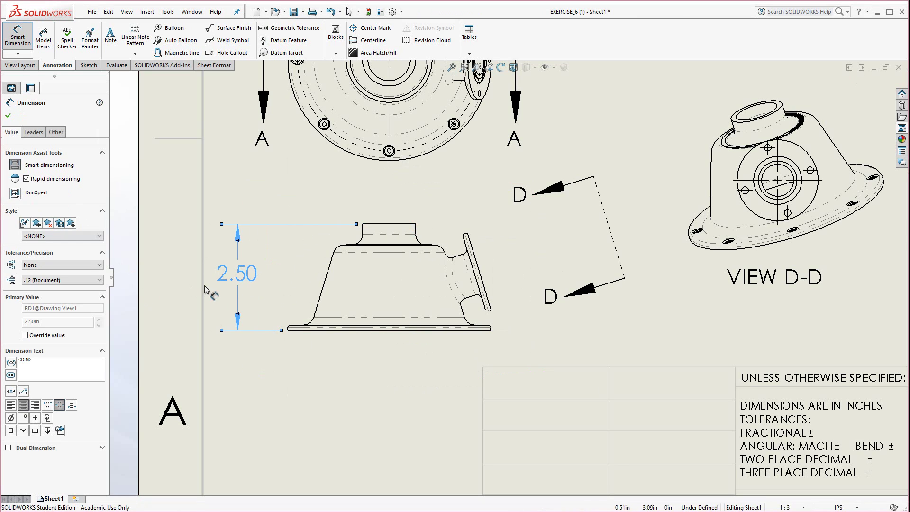
Give the front view's height dimension a custom text position with a broken leader and aligned text
click(33, 133)
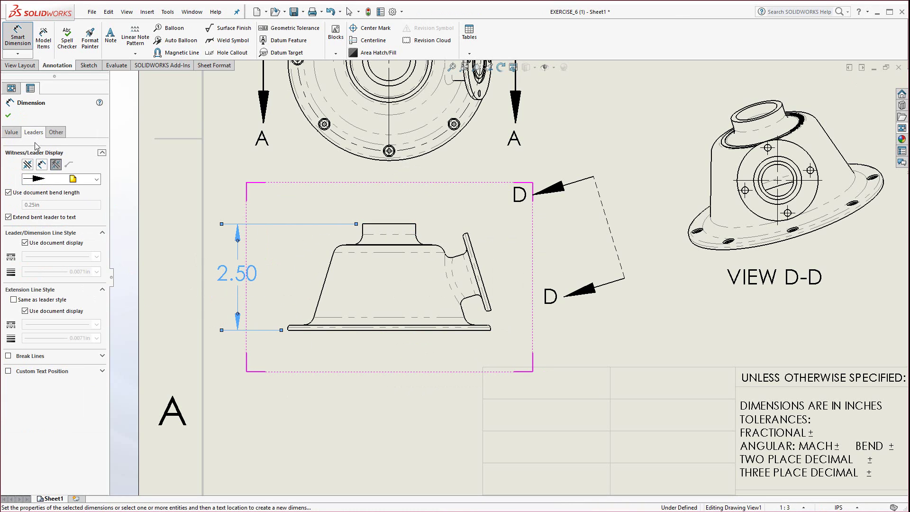
click(8, 371)
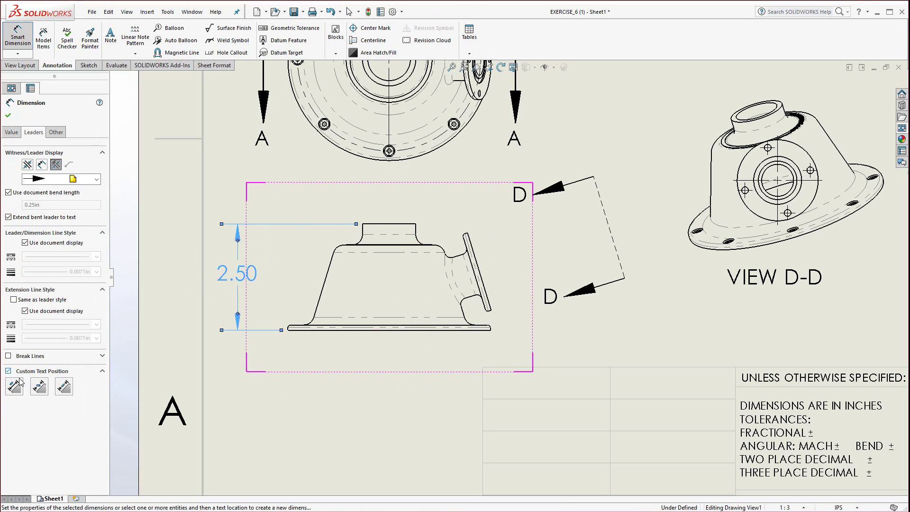
click(64, 386)
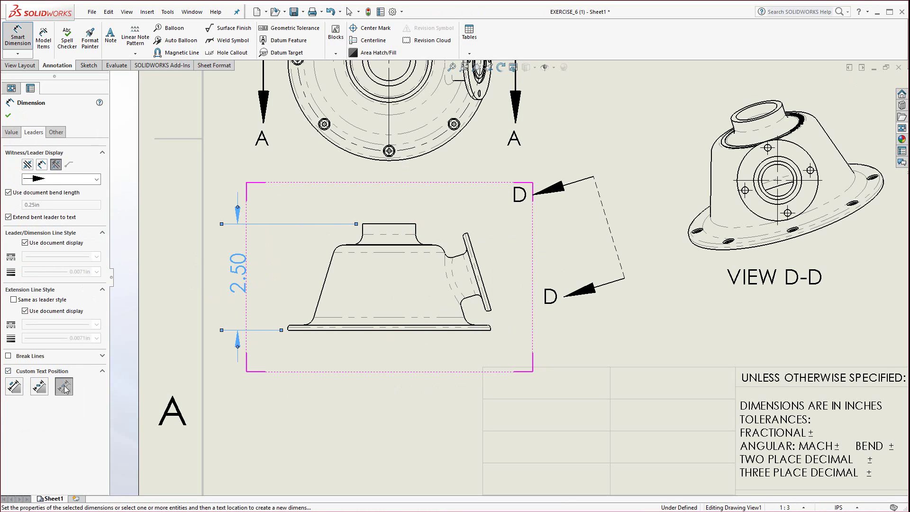
click(238, 347)
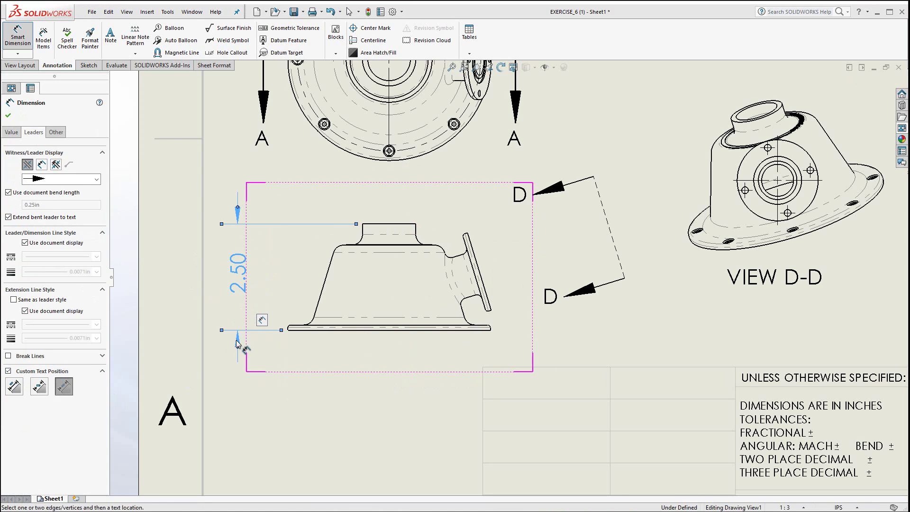
drag(243, 291, 238, 303)
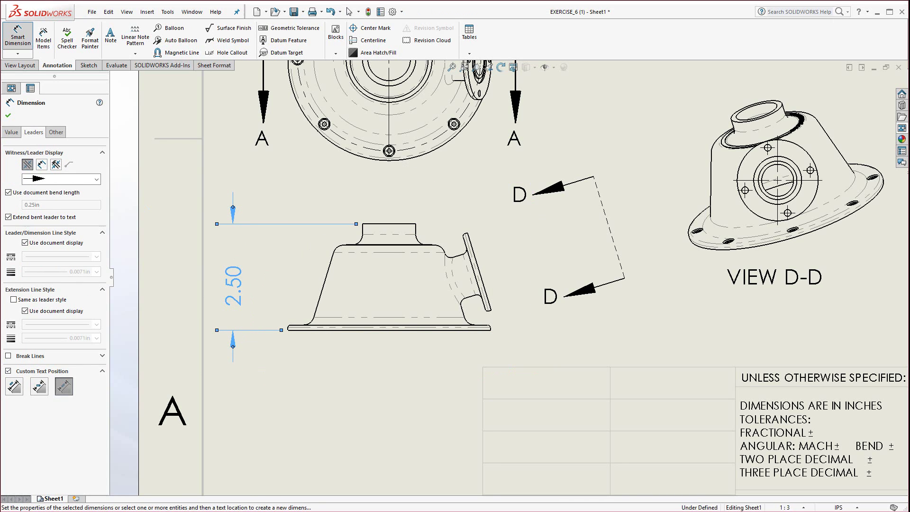
click(5, 115)
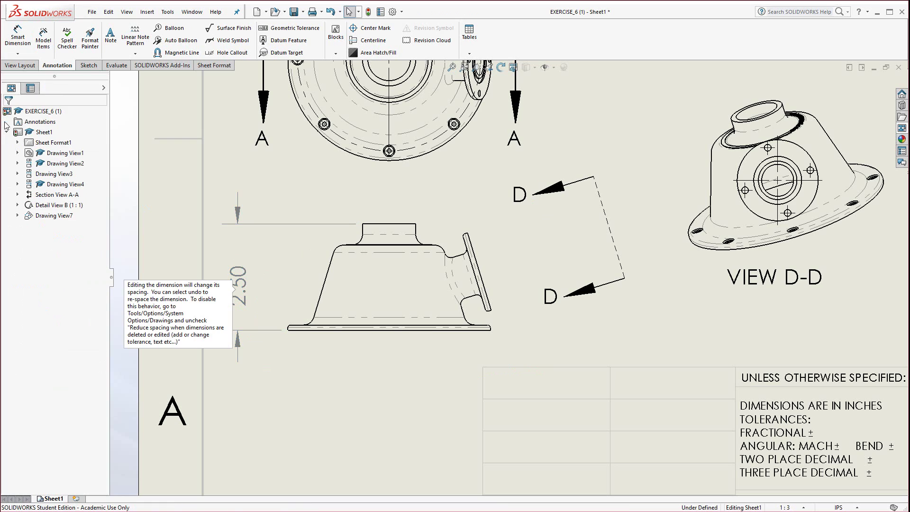
Flip the height dimension's arrows to sit inside the extension lines
click(241, 284)
click(238, 208)
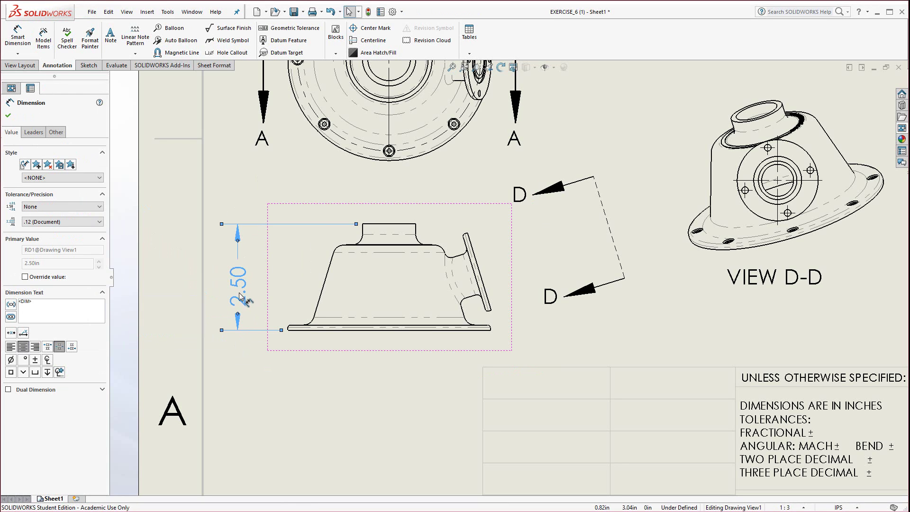
click(266, 381)
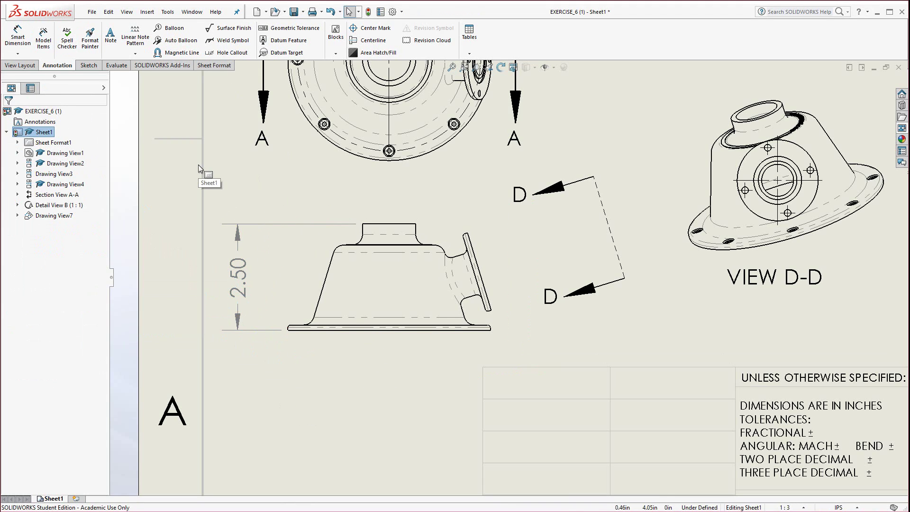
Insert model items from the Revolve1 feature into the front view, including dimensions marked and not marked for drawing and hole callouts
scroll(341, 219, up, 3)
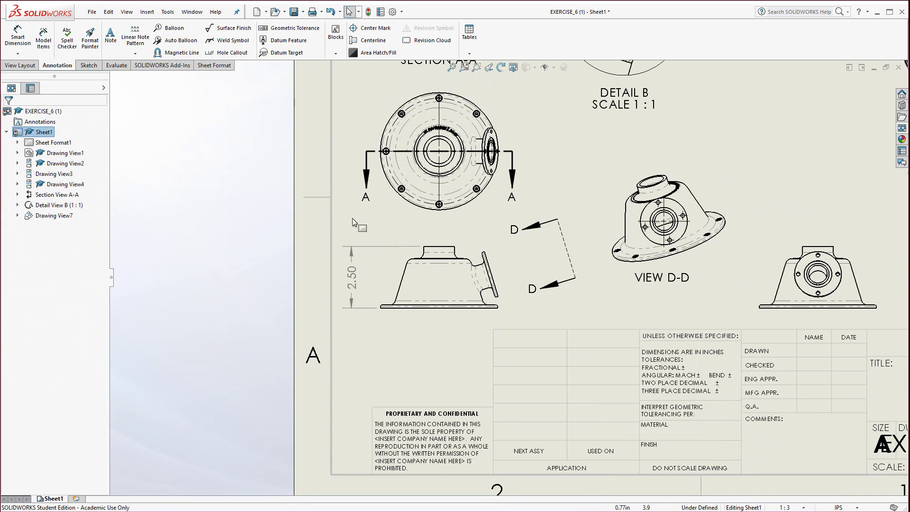
scroll(516, 265, down, 1)
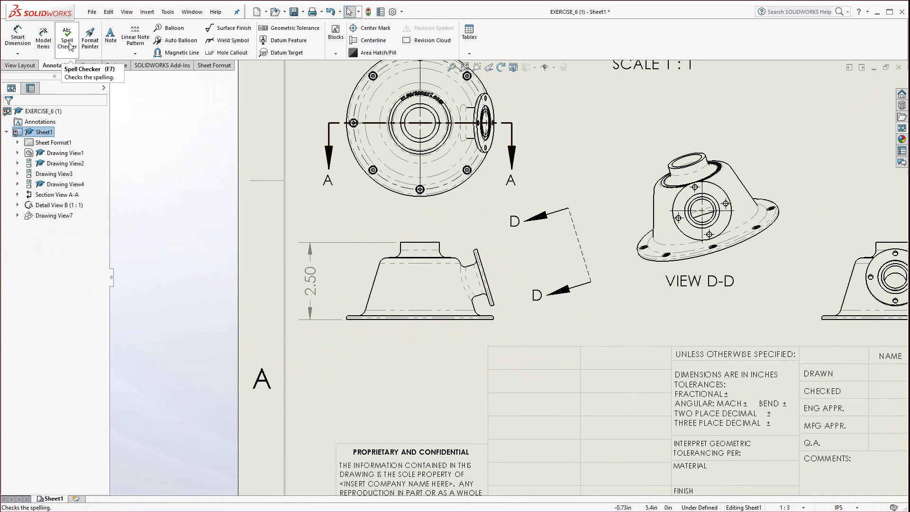
click(43, 38)
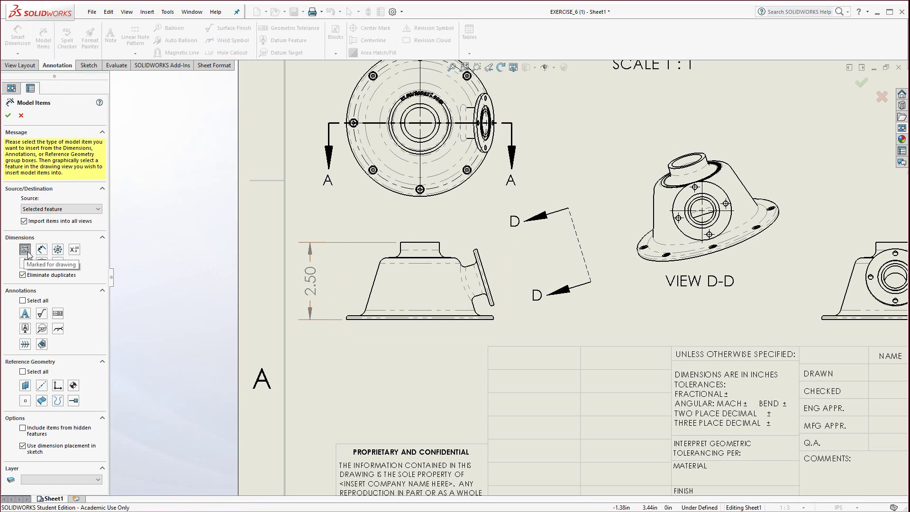
click(42, 249)
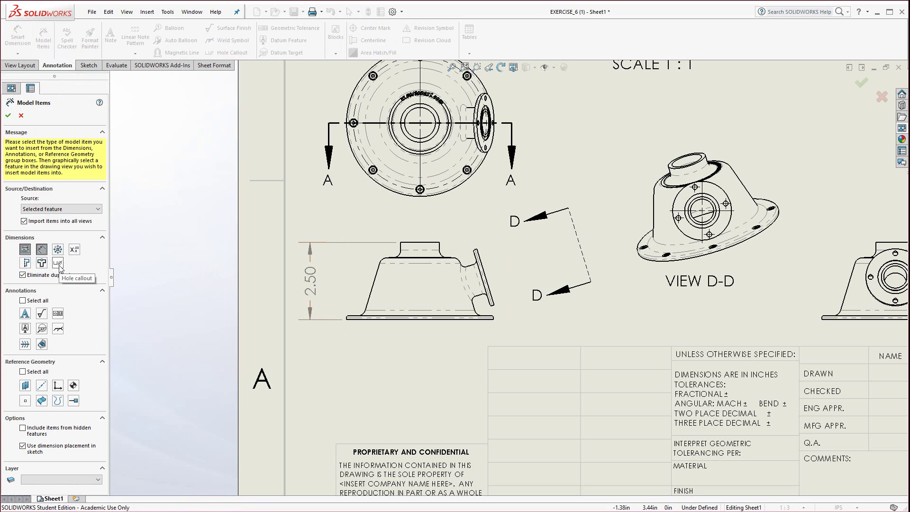
click(58, 263)
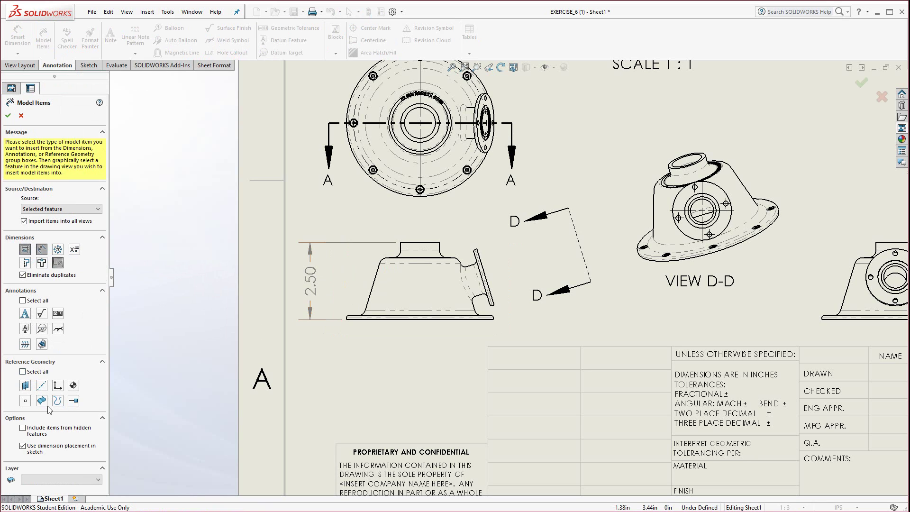
click(464, 243)
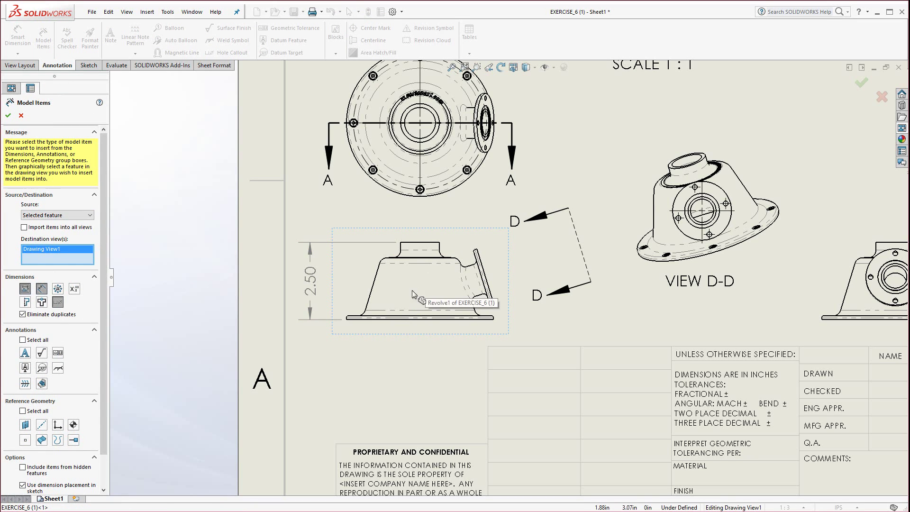
click(54, 215)
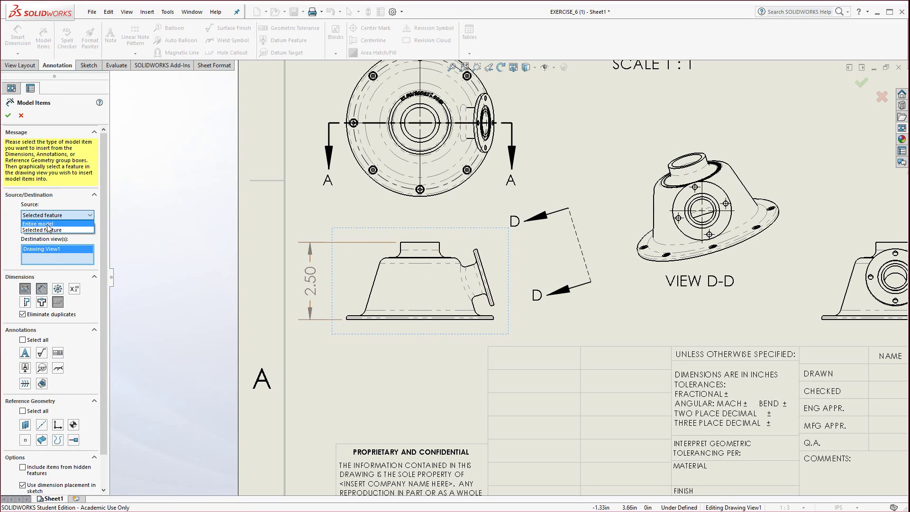
click(58, 223)
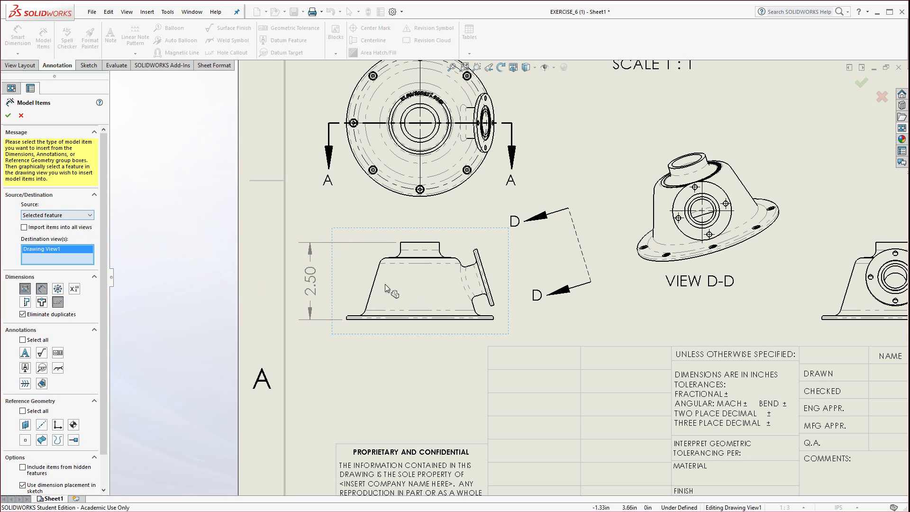
click(420, 287)
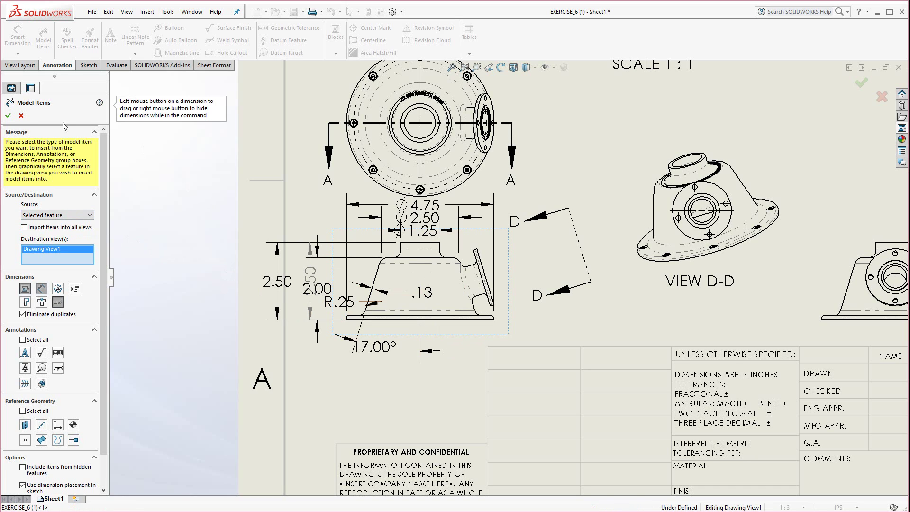
click(8, 115)
click(127, 12)
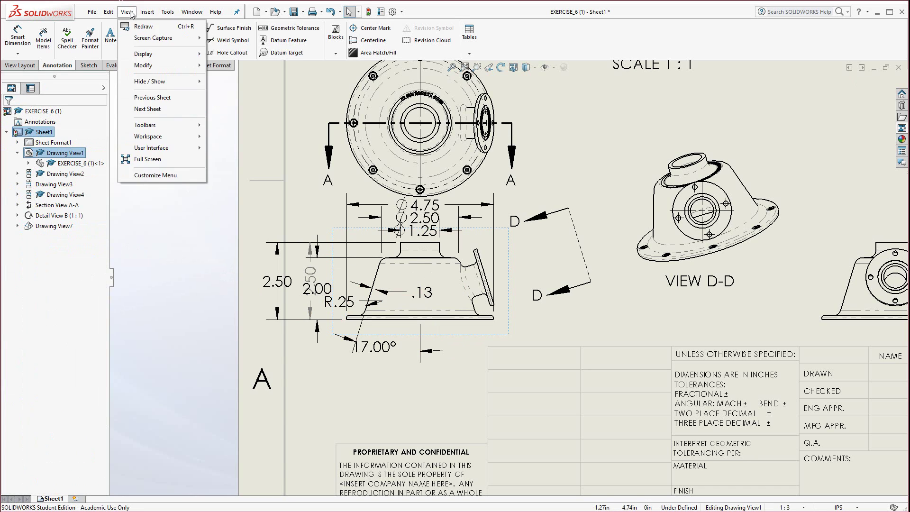
mouse_move(173, 85)
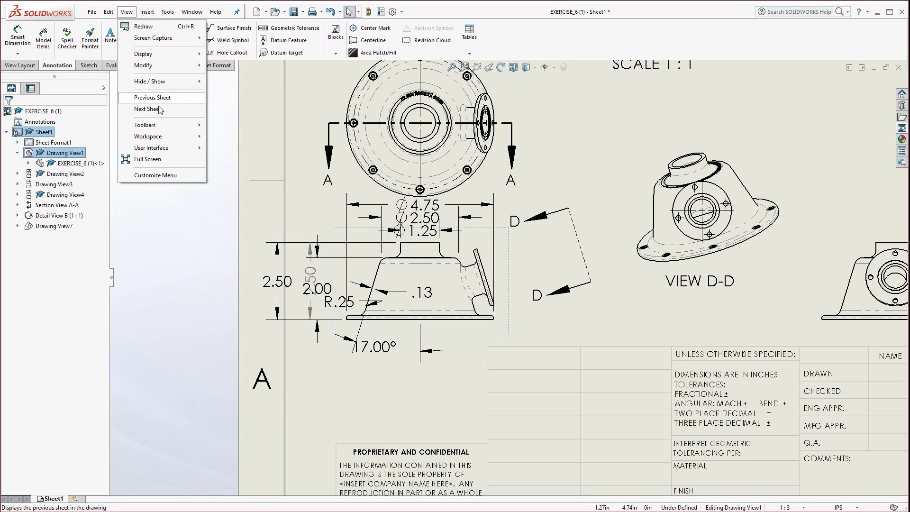
click(405, 359)
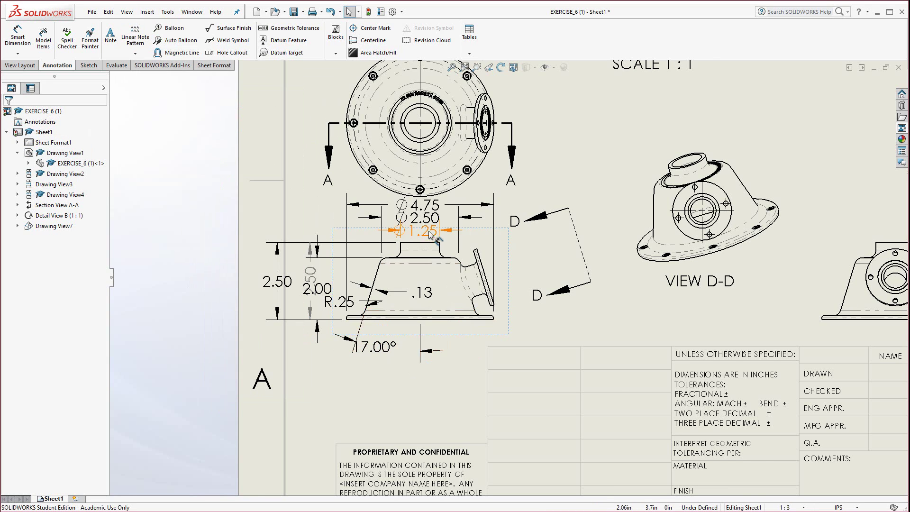
Set the document's dimension font to Century Gothic Italic with a text height of 0.06 in
scroll(403, 216, down, 3)
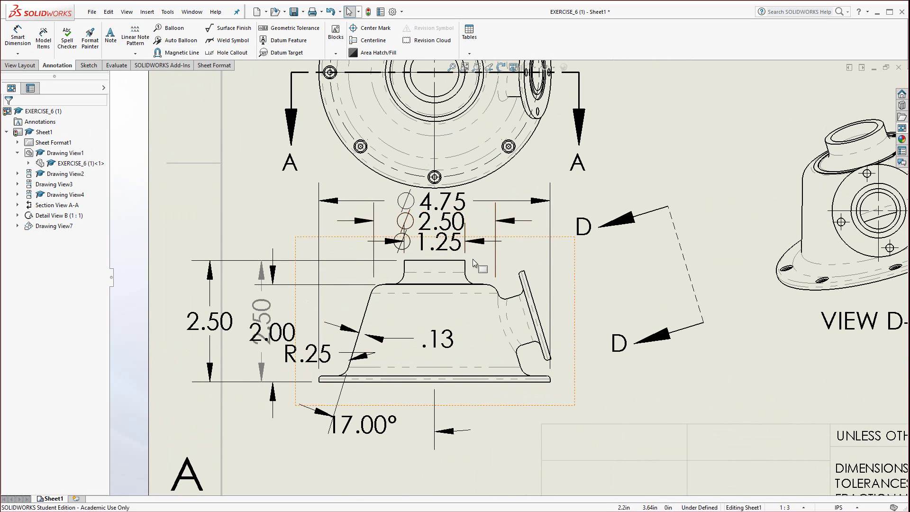
scroll(459, 233, up, 3)
click(393, 12)
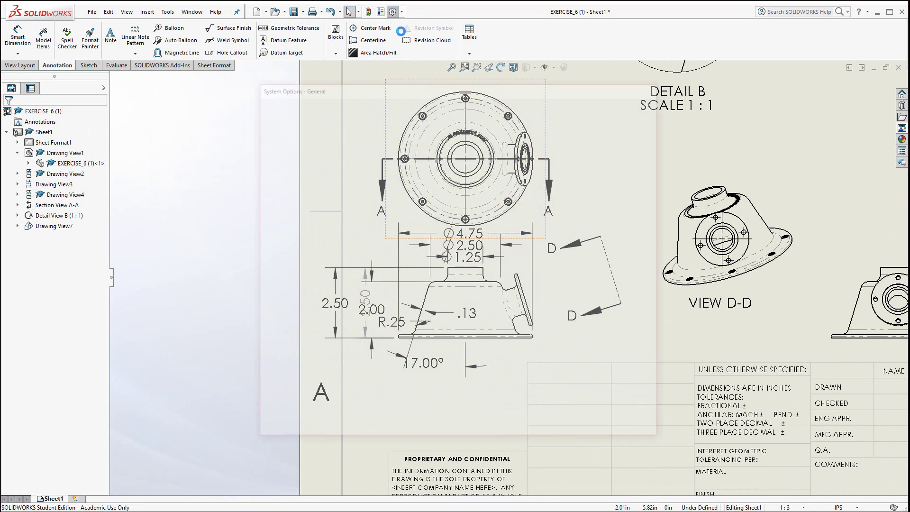
click(354, 104)
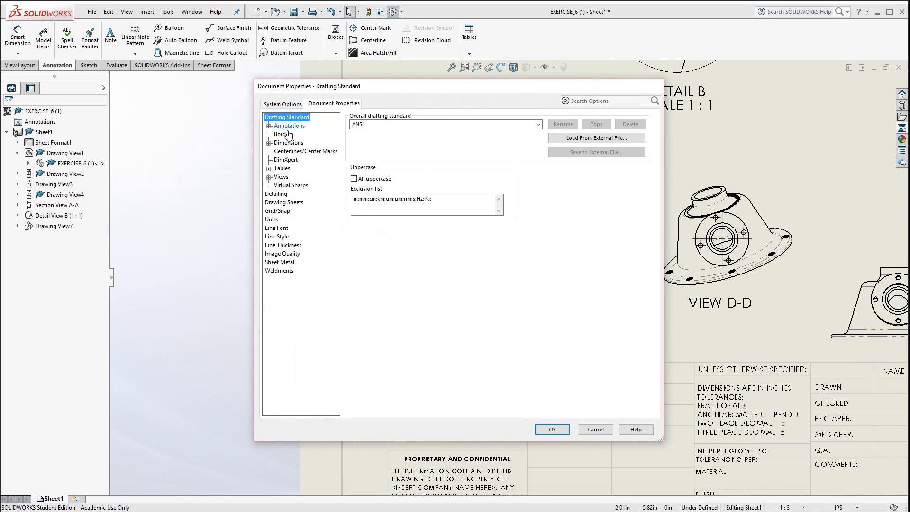
click(280, 196)
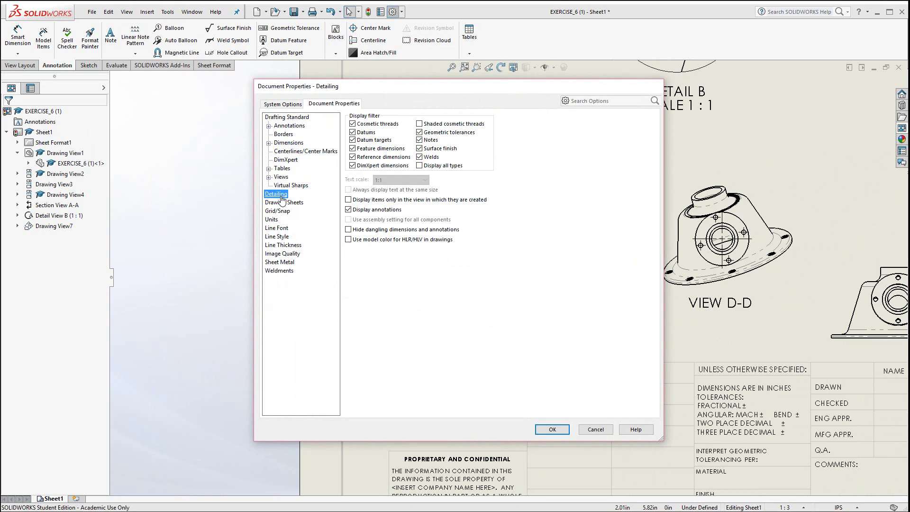
click(287, 145)
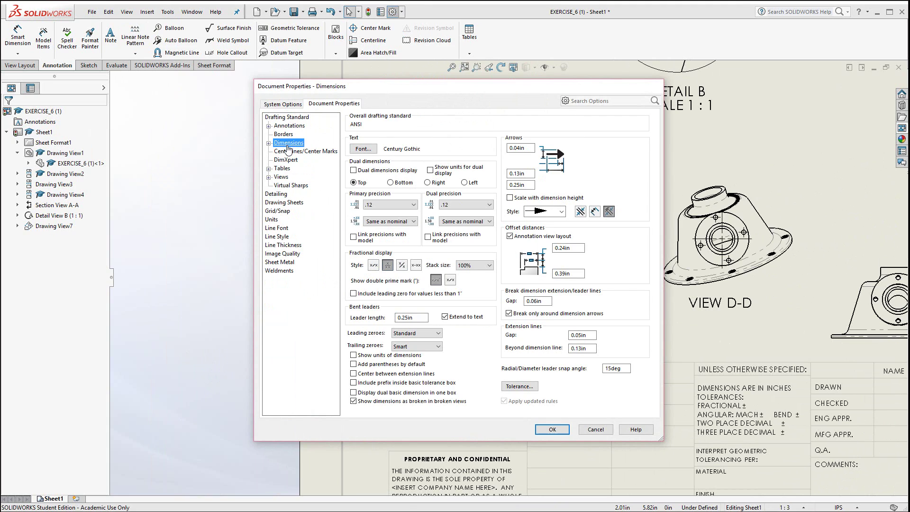
click(363, 150)
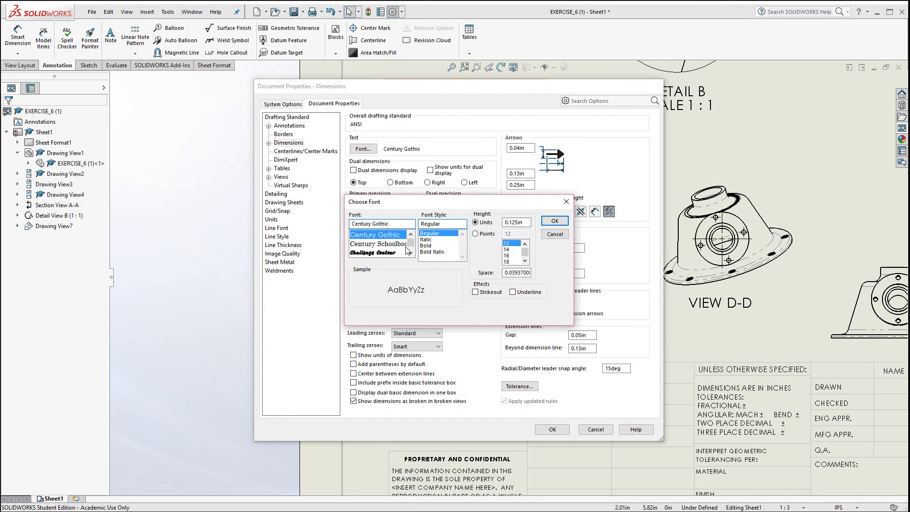
click(426, 239)
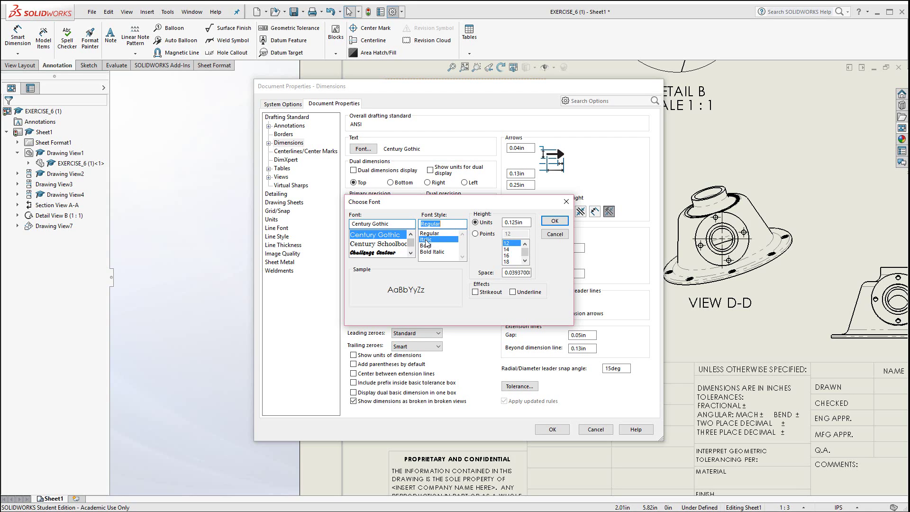
click(476, 235)
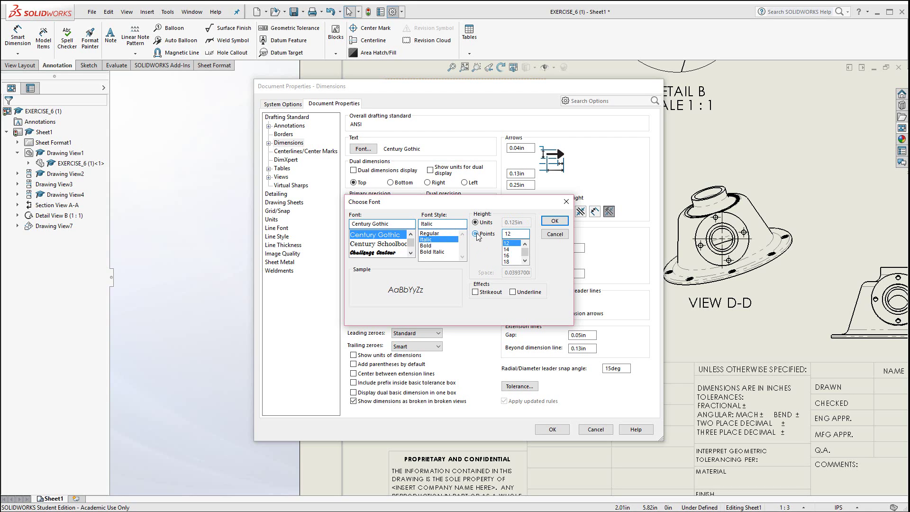
click(476, 223)
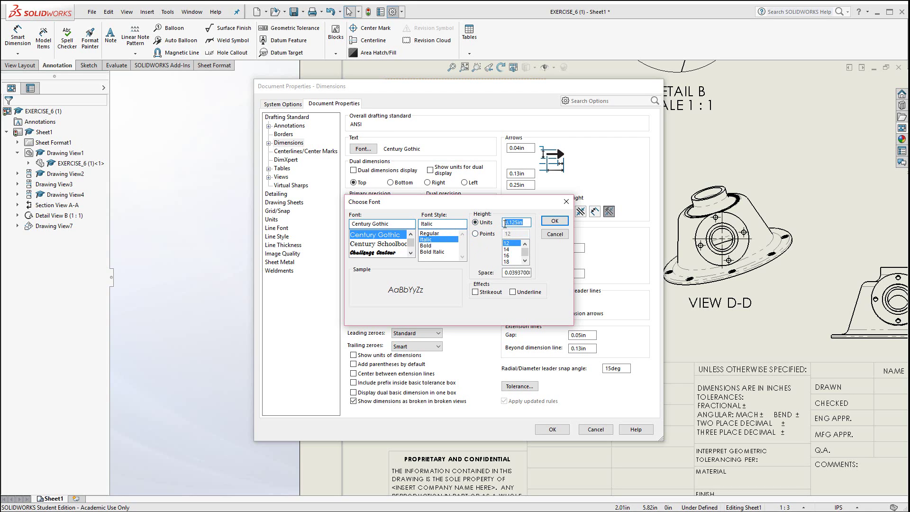
text(.06)
click(554, 221)
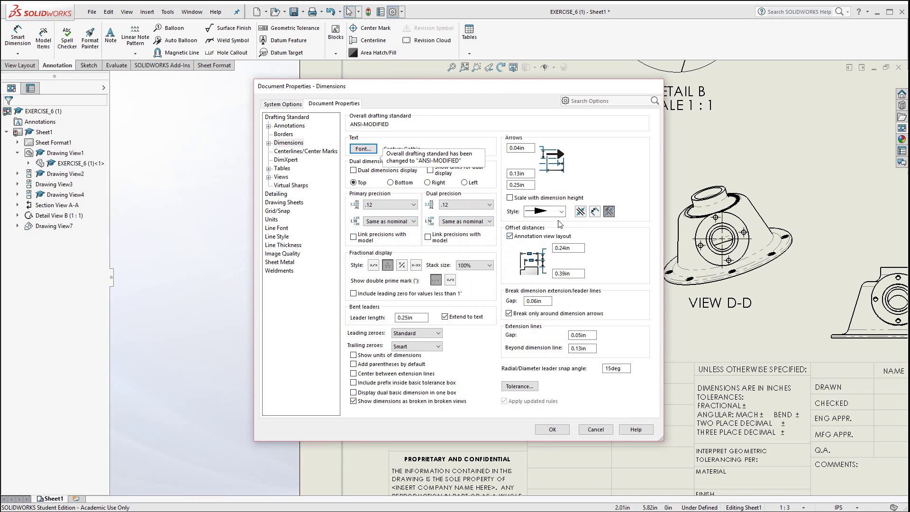
Set the document's length units to three decimal places and apply the changed document properties
mouse_move(502, 87)
mouse_down()
mouse_move(364, 108)
mouse_move(241, 105)
mouse_up()
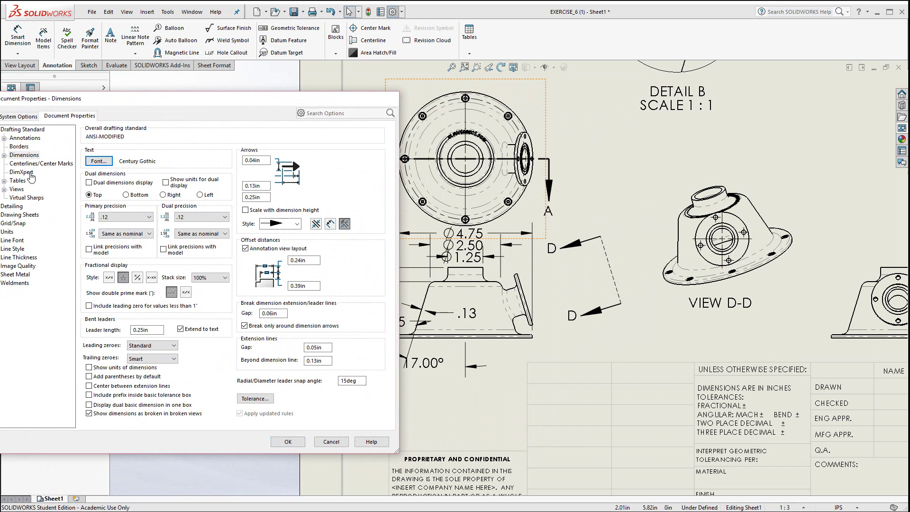
click(8, 232)
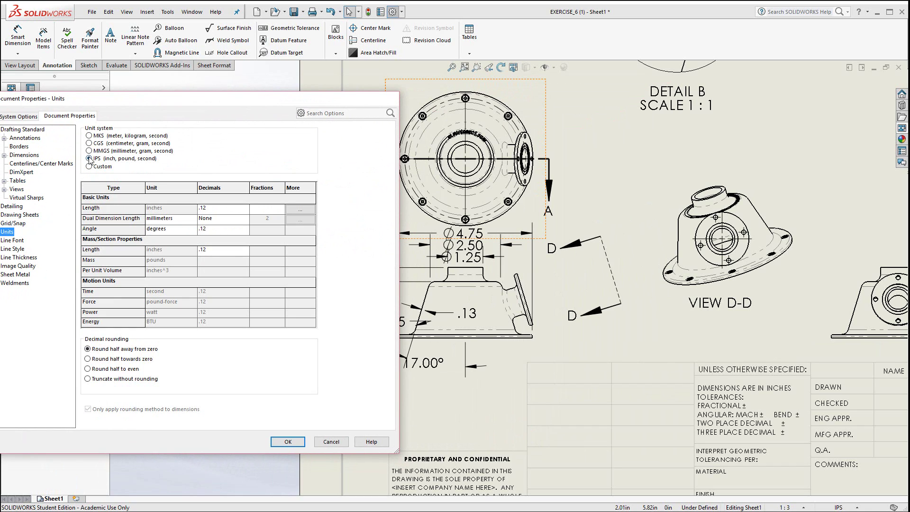
click(246, 210)
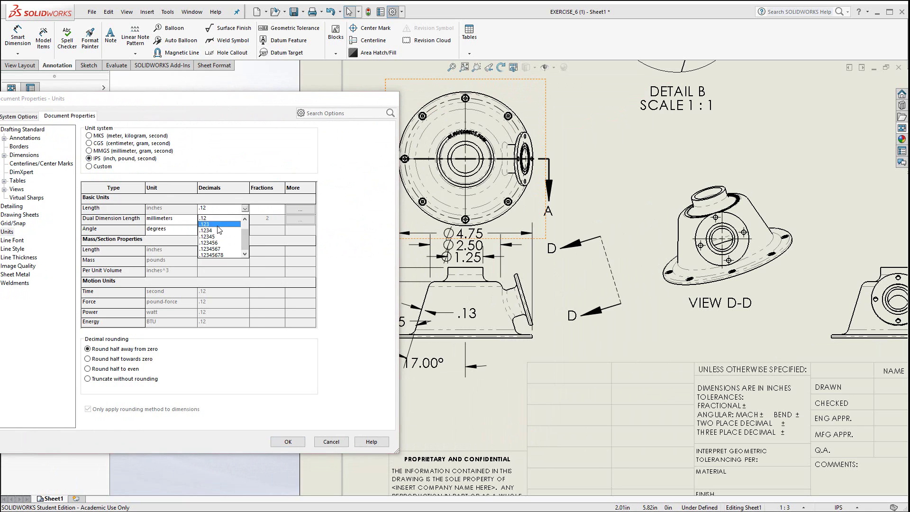
click(222, 231)
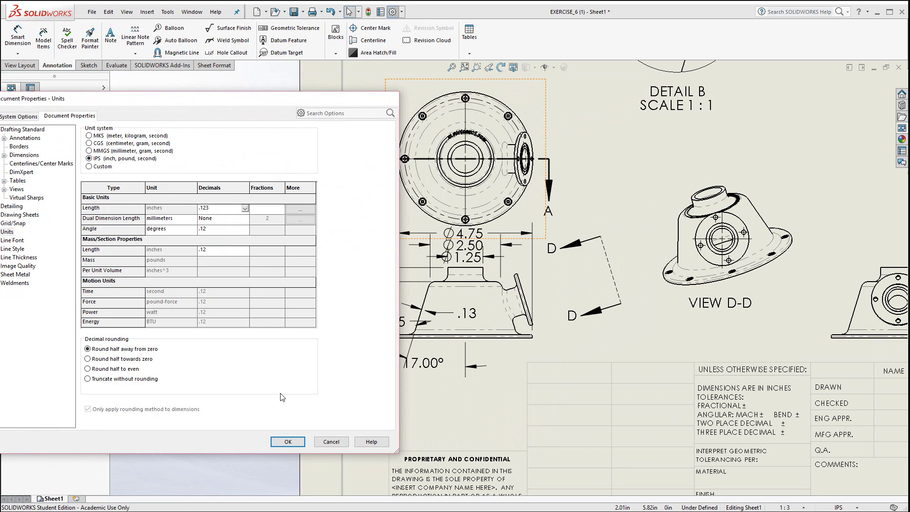
click(288, 442)
scroll(546, 247, down, 5)
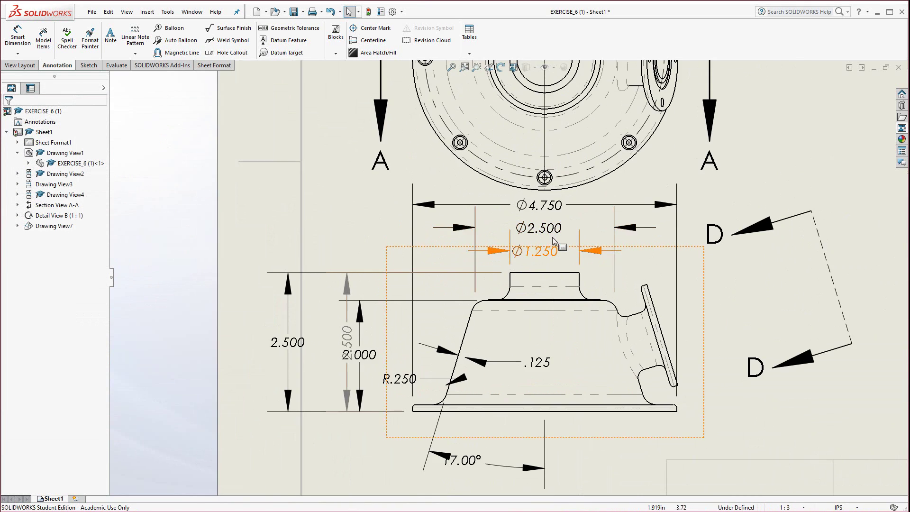
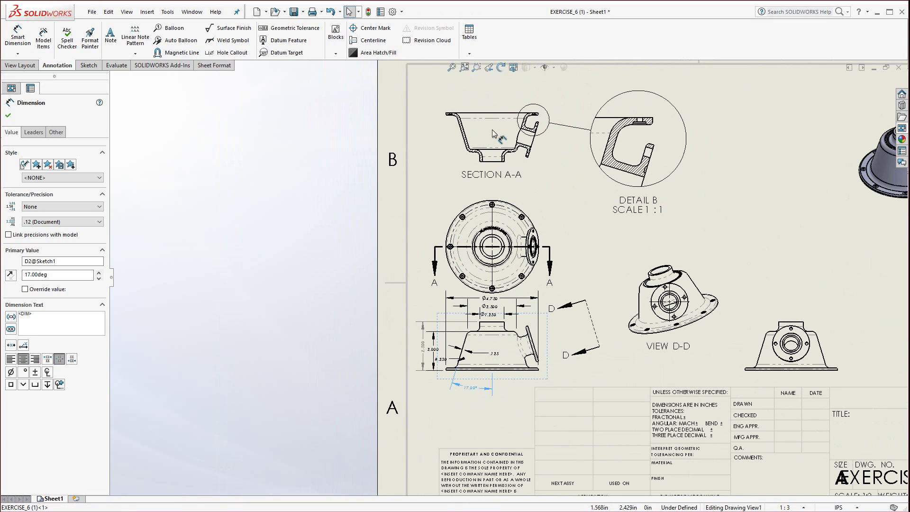
Move the 17° angle and .125 wall thickness dimensions from the front view to Section A-A
shift+drag(493, 132, 469, 101)
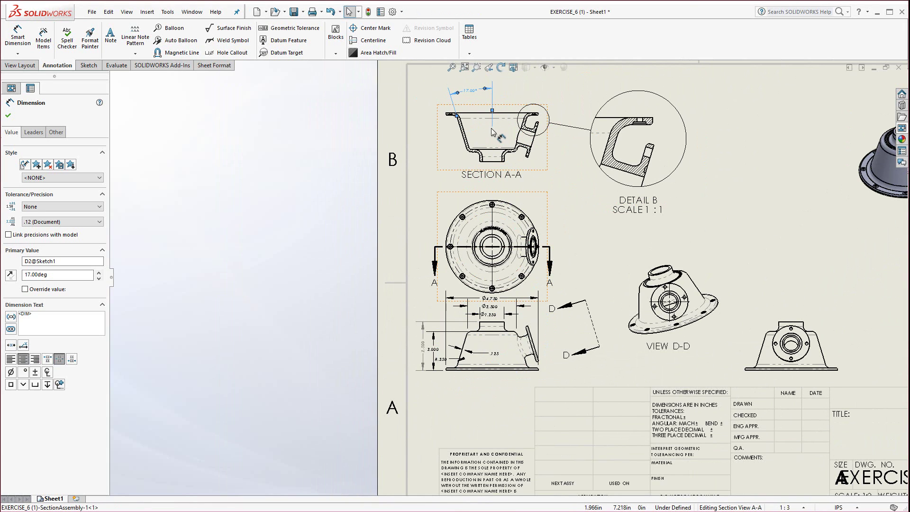
click(532, 135)
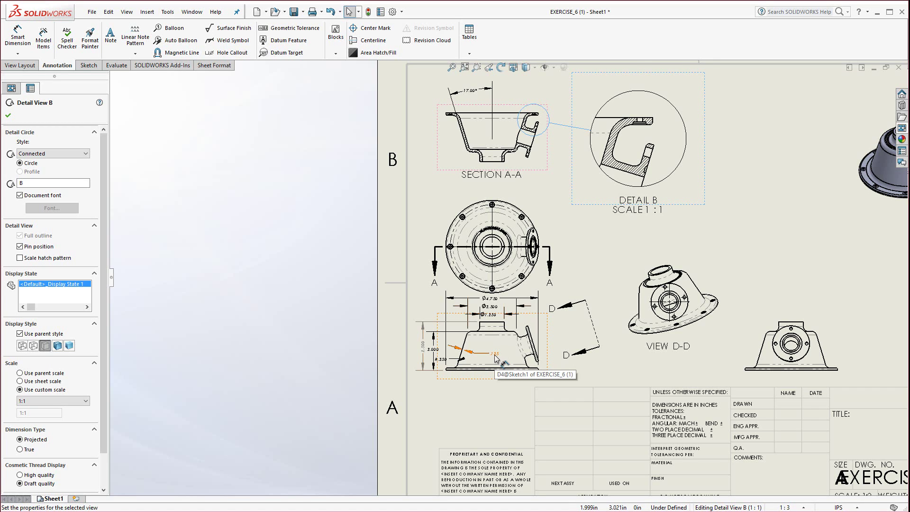
mouse_move(496, 359)
mouse_down()
mouse_move(472, 172)
mouse_move(478, 157)
mouse_move(493, 346)
mouse_up()
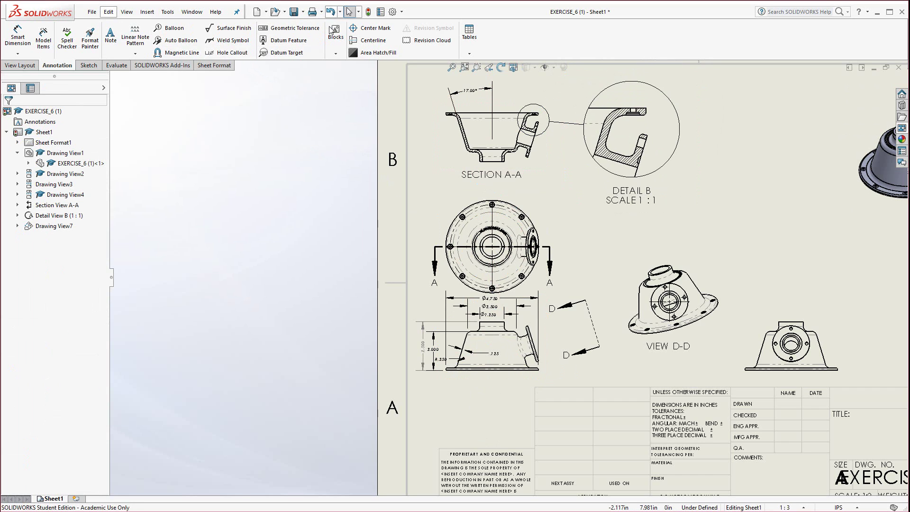
click(495, 372)
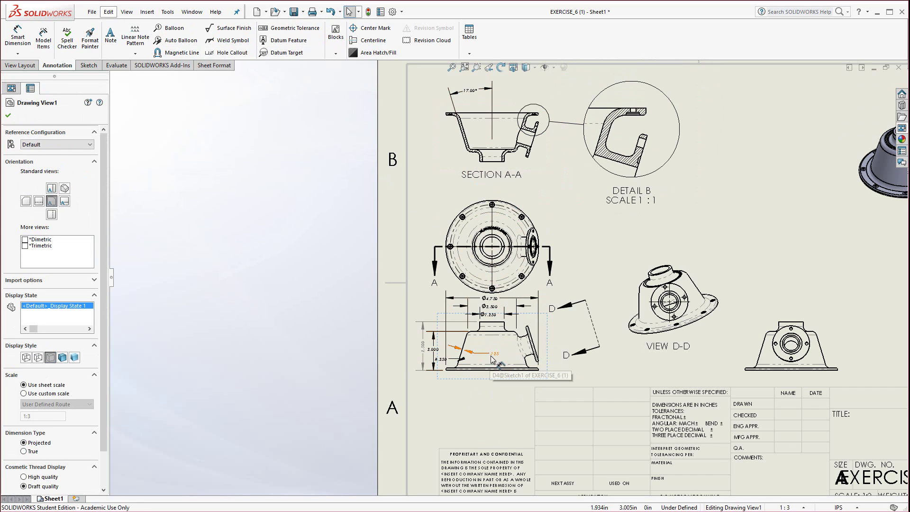
key(Escape)
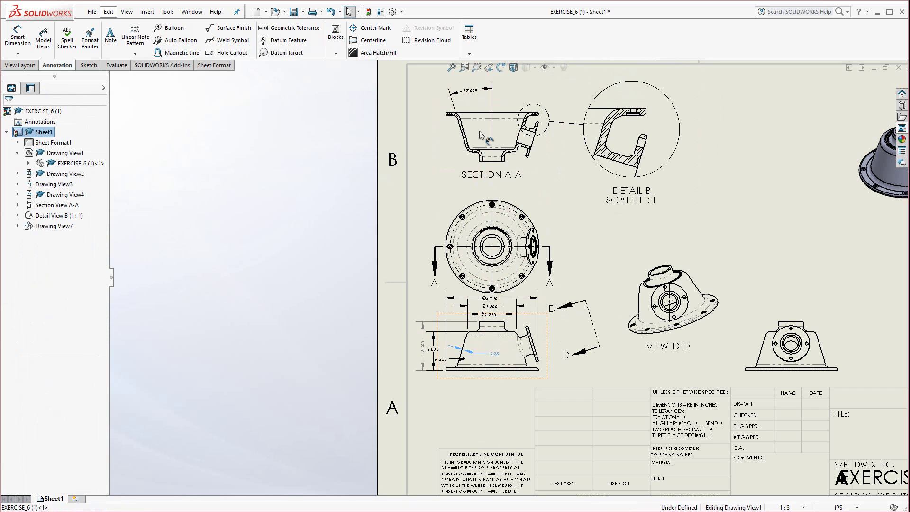
shift+drag(480, 131, 480, 131)
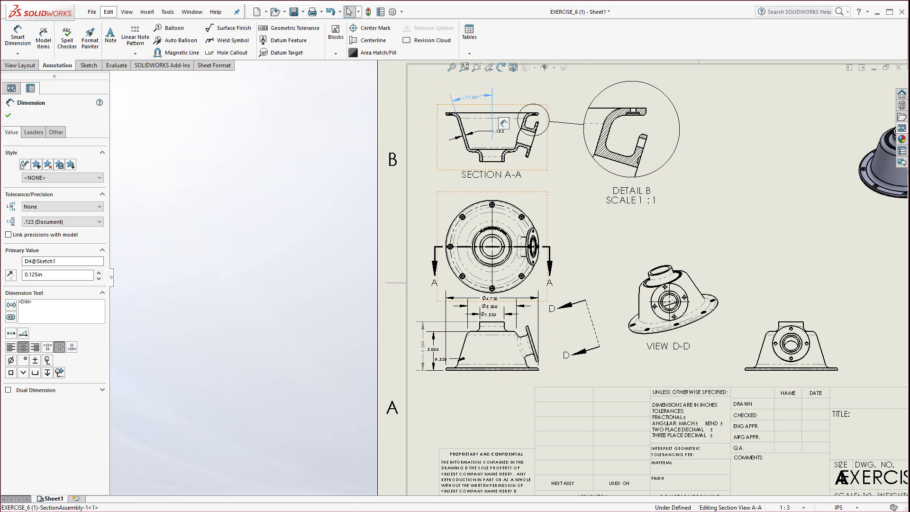
Place the .125 wall thickness dimension's text outside the sloped wall, left of Section A-A
click(472, 97)
scroll(456, 85, down, 4)
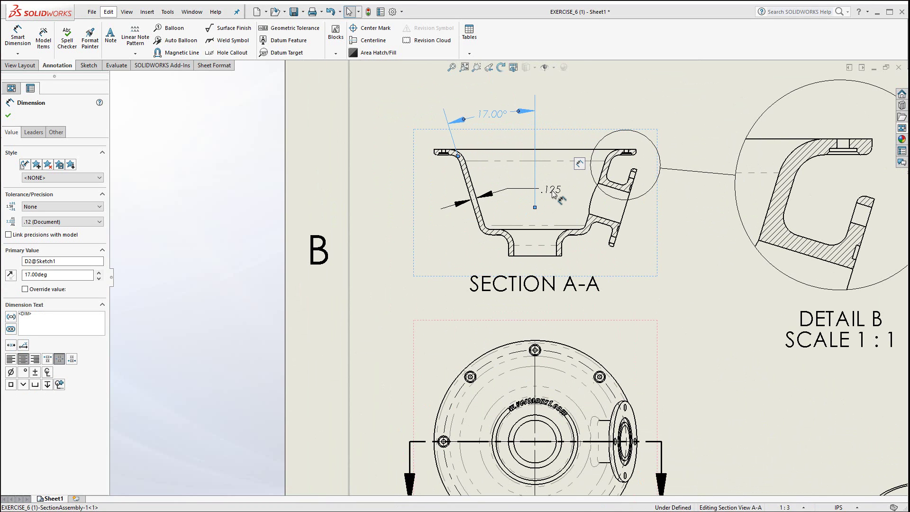
click(672, 307)
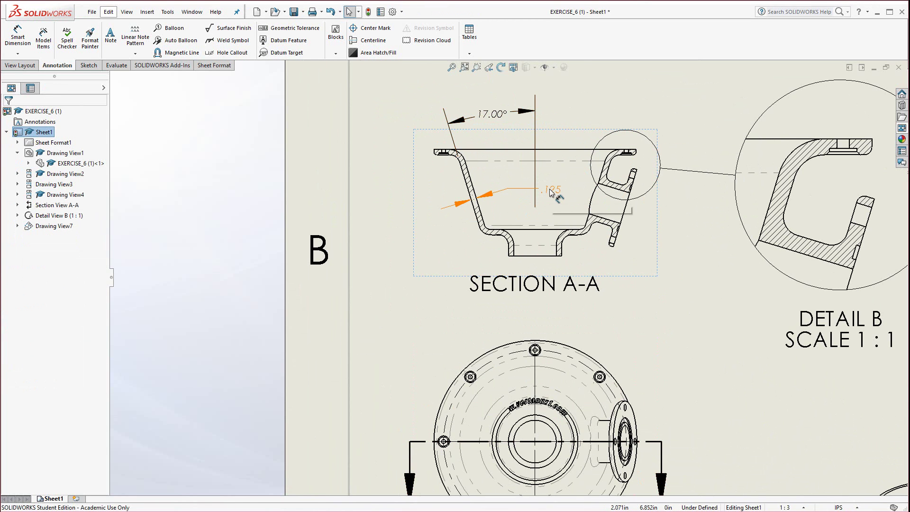
drag(550, 190, 393, 209)
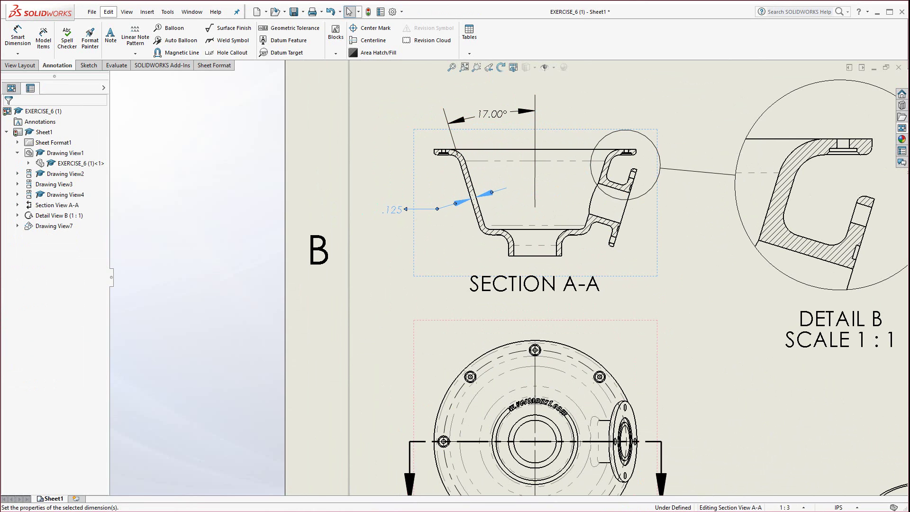
click(391, 323)
Shift the front view's 2.500 and 2.000 height dimensions farther left and move the R.250 dimension above them
scroll(406, 338, up, 5)
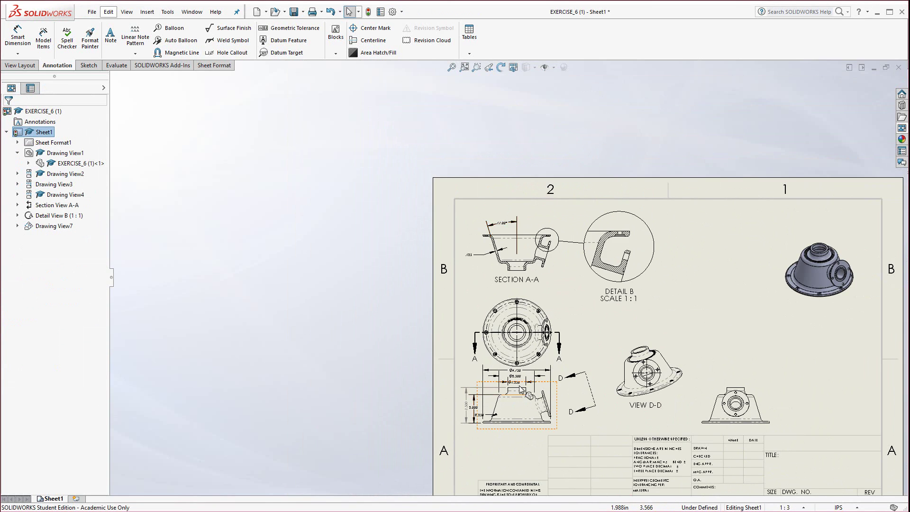
scroll(522, 390, down, 6)
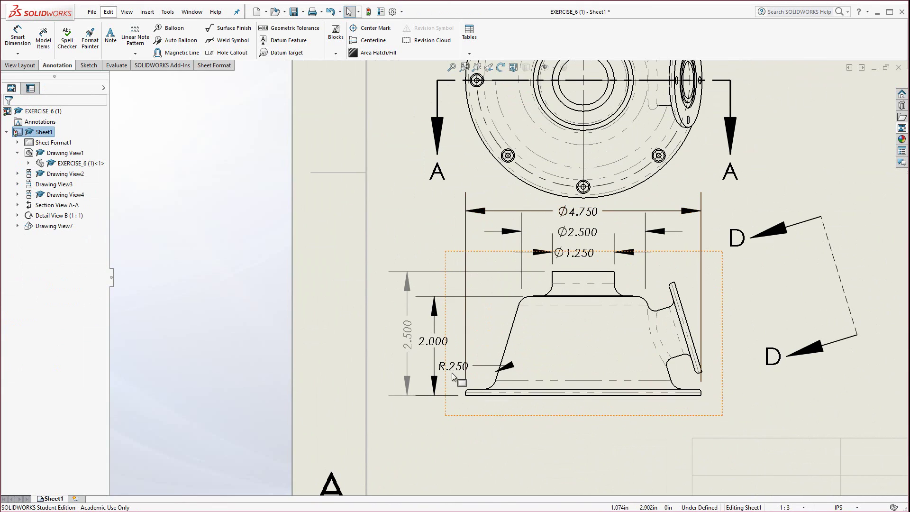
drag(452, 377, 399, 359)
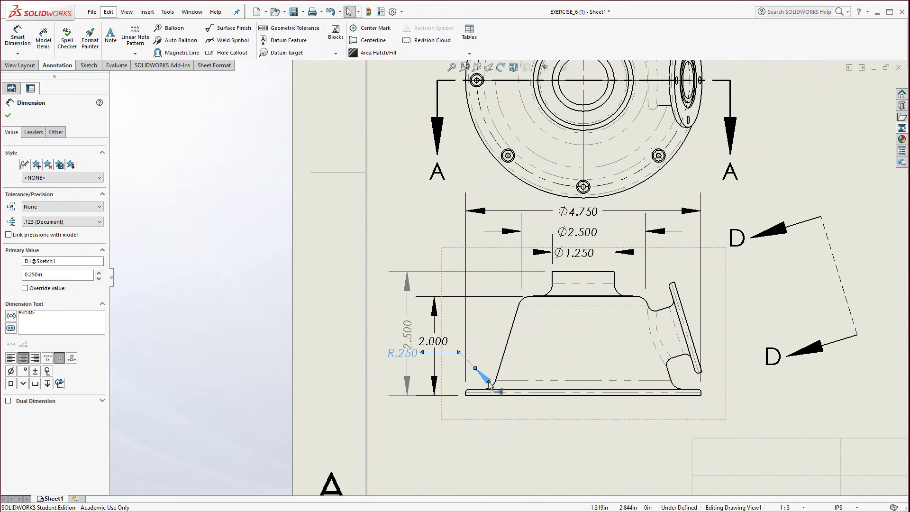
drag(490, 384, 461, 356)
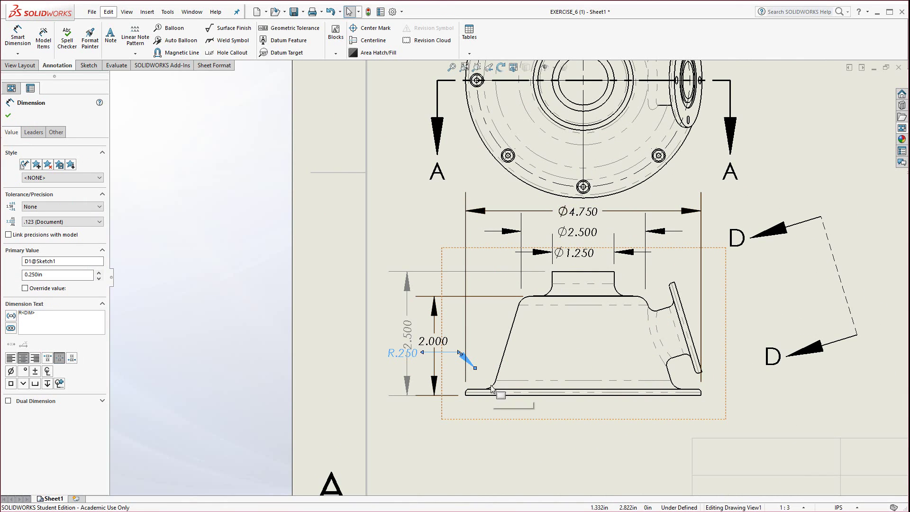
drag(402, 338, 372, 338)
mouse_move(429, 341)
mouse_down()
mouse_move(431, 309)
mouse_move(398, 324)
mouse_move(417, 351)
mouse_move(446, 349)
mouse_move(387, 251)
mouse_move(387, 235)
mouse_up()
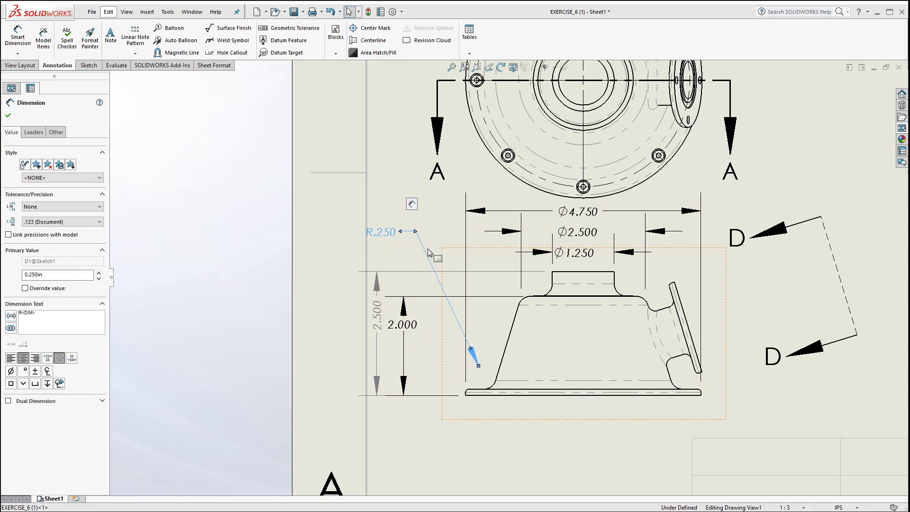
Set the R.250 dimension's arrow to inside and place its text between the 2.000 dimension and the sloped wall
right_click(385, 236)
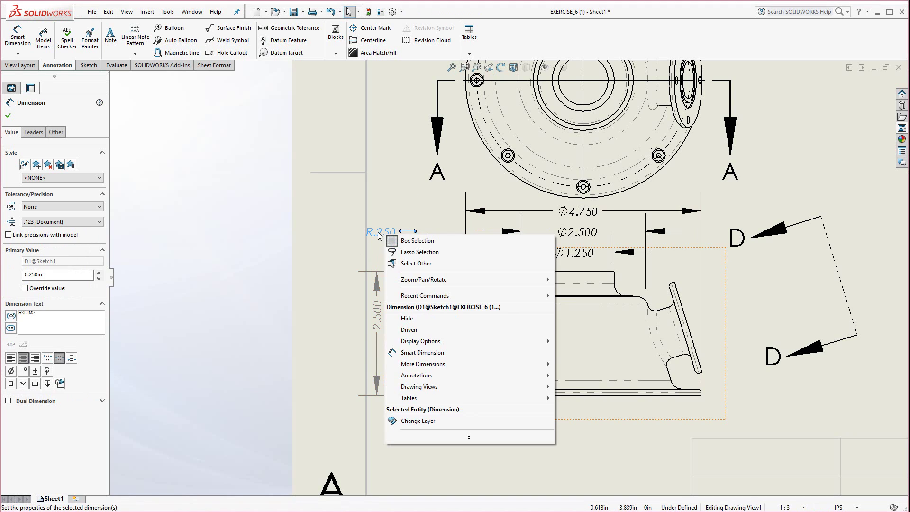
key(Escape)
click(34, 133)
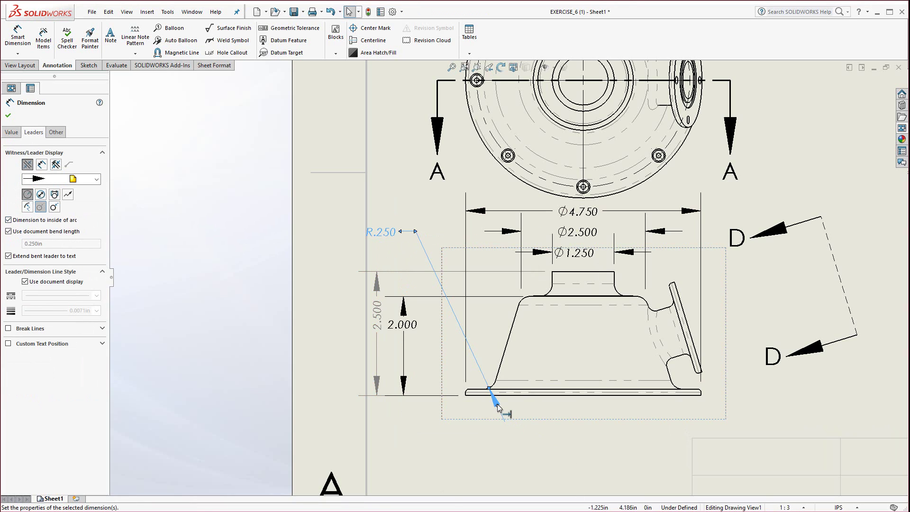
click(42, 164)
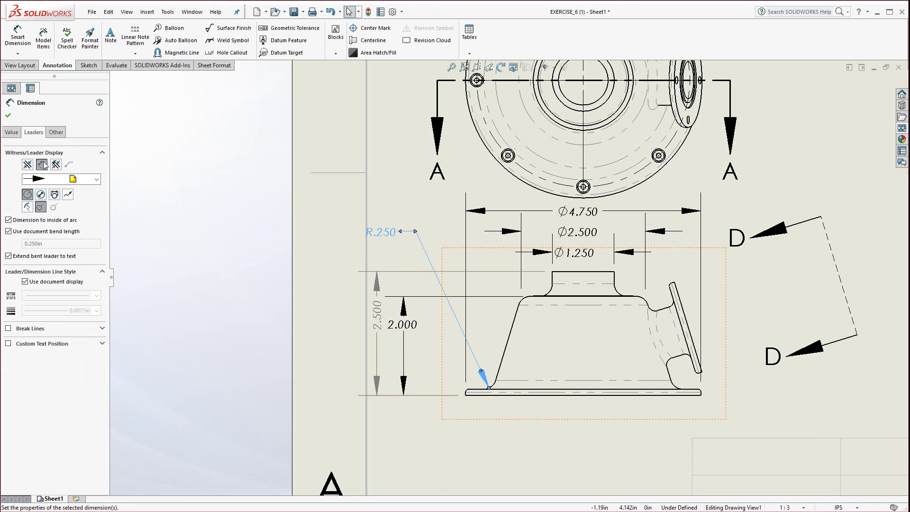
click(8, 116)
click(477, 436)
scroll(502, 285, up, 2)
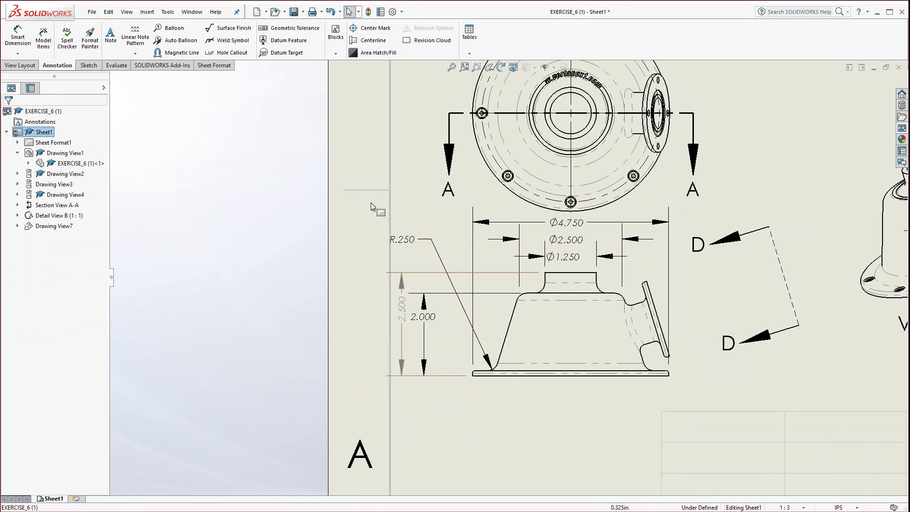
mouse_move(405, 244)
mouse_down()
mouse_move(431, 275)
mouse_move(450, 328)
mouse_up()
click(487, 423)
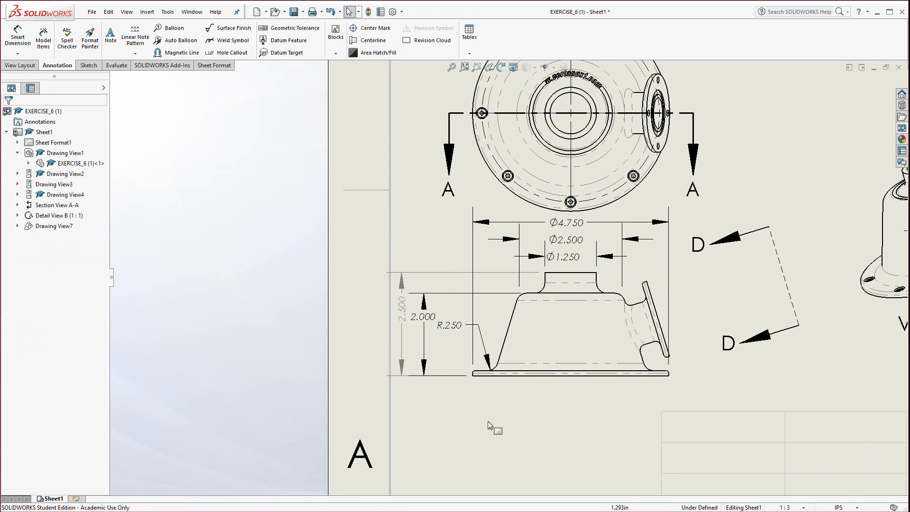
Move the Ø4.750, Ø2.500 and Ø1.250 dimensions from the front view to the top view, placing their text at its upper right
scroll(521, 405, up, 3)
scroll(580, 324, down, 1)
scroll(569, 228, up, 3)
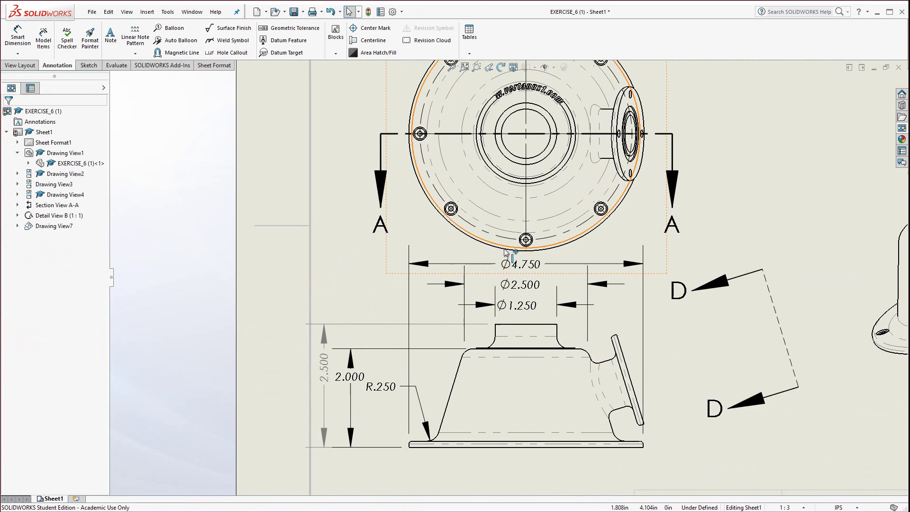
scroll(536, 213, down, 3)
scroll(531, 211, up, 3)
scroll(530, 210, up, 1)
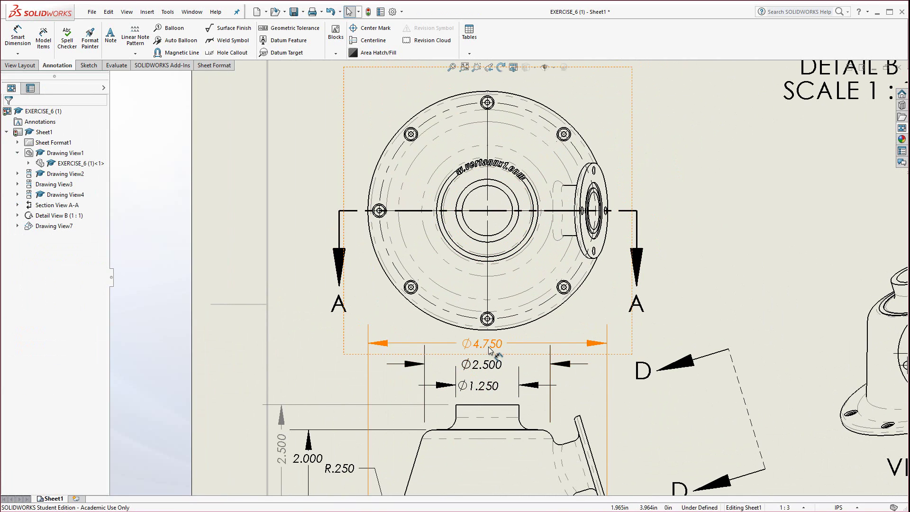
click(488, 343)
ctrl+click(488, 386)
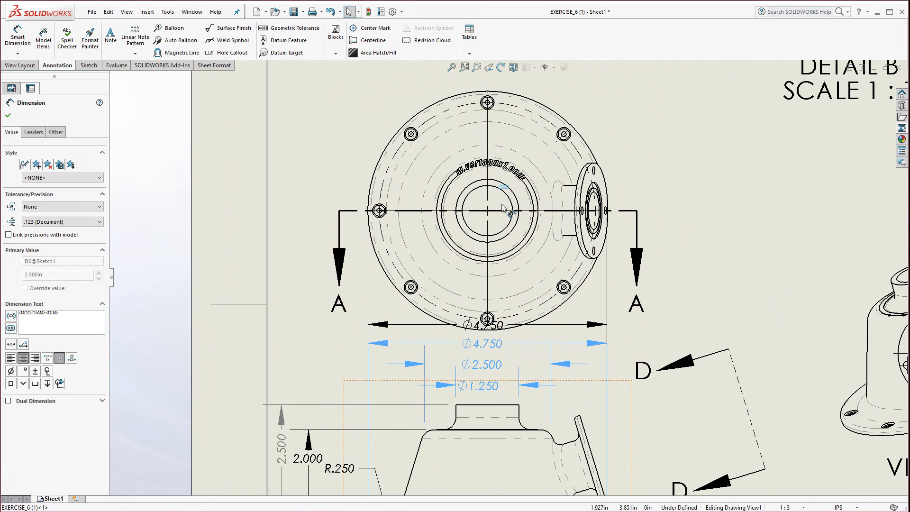
mouse_move(502, 209)
shift+mouse_down()
mouse_move(520, 199)
mouse_move(537, 105)
mouse_move(702, 94)
mouse_move(706, 79)
shift+mouse_up()
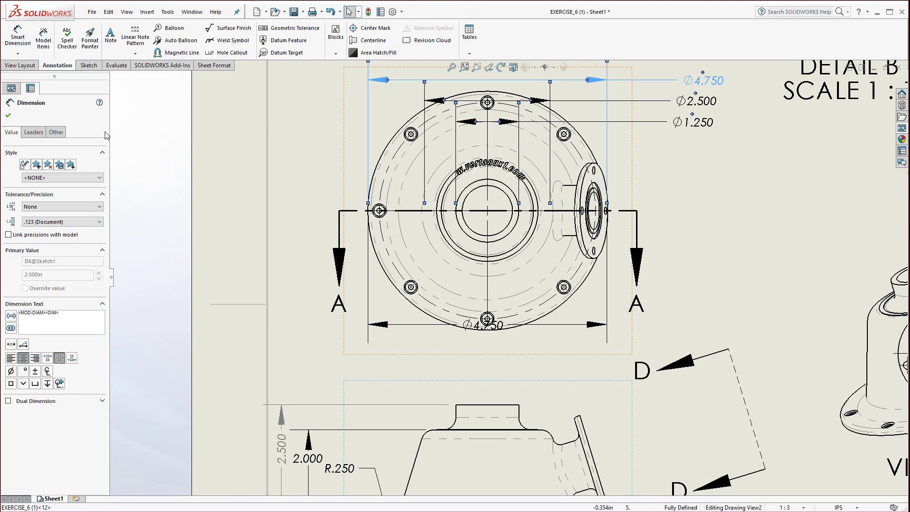
click(34, 134)
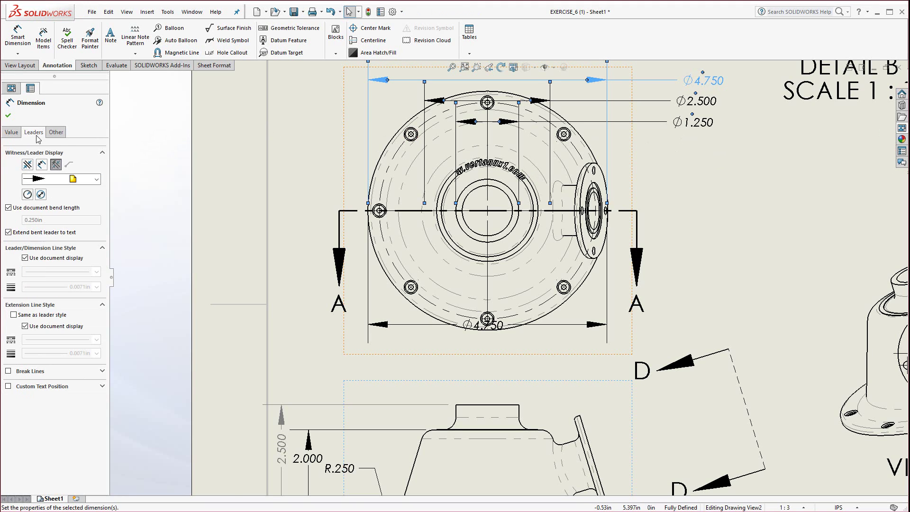
click(41, 195)
click(712, 149)
click(706, 81)
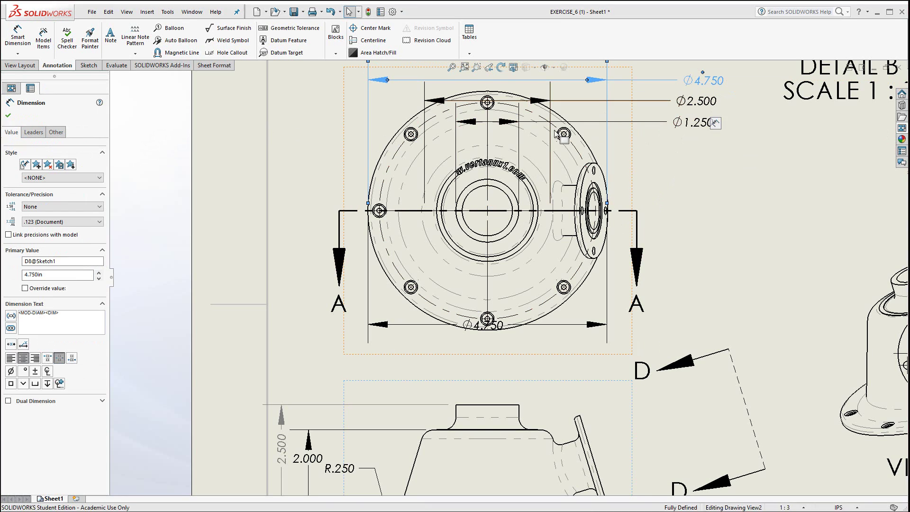
click(36, 134)
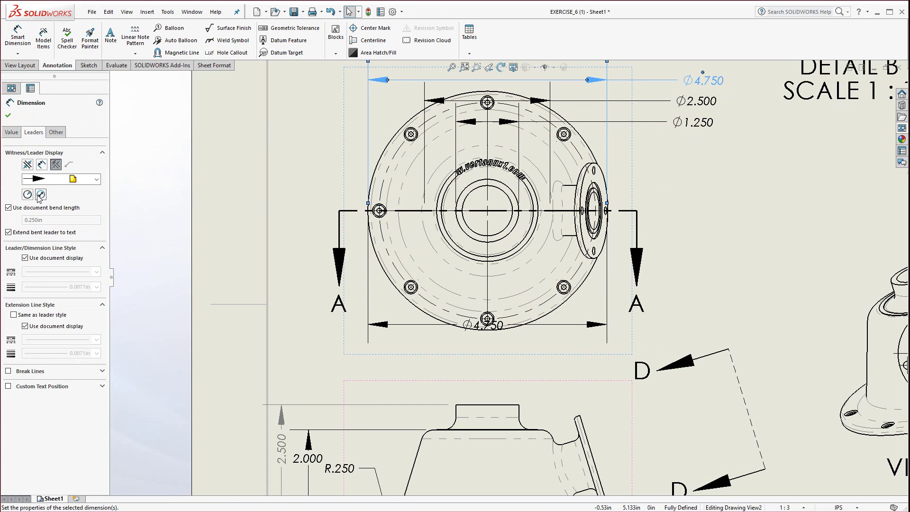
Display the moved Ø4.750 dimension as a diameter leader and place its text right of the top view, below the other diameters
click(712, 84)
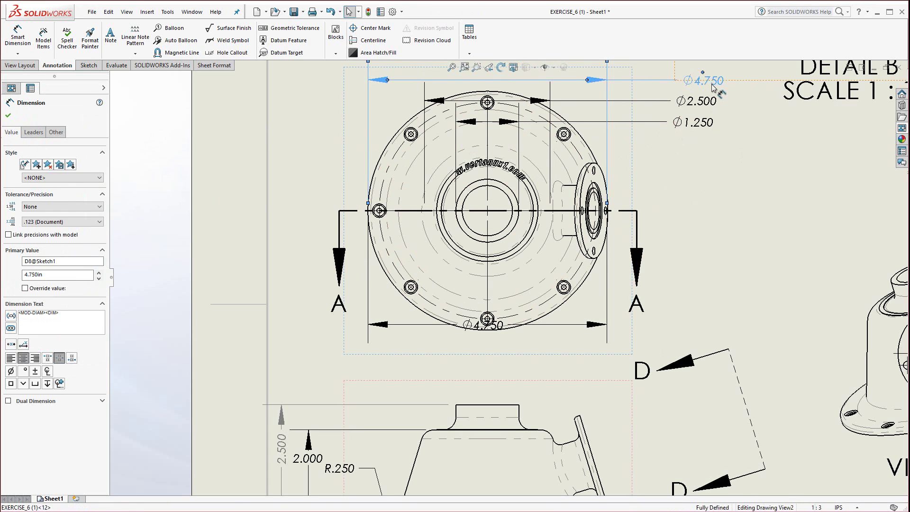
right_click(712, 83)
mouse_move(733, 194)
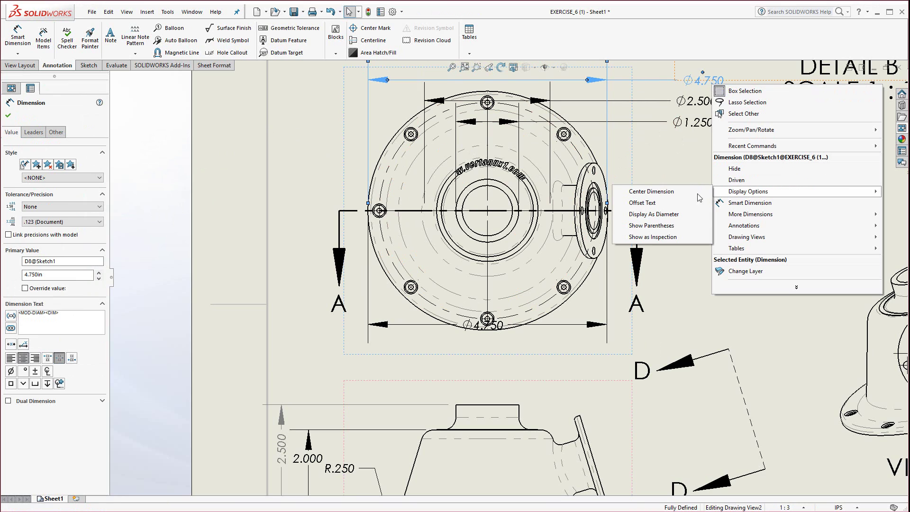
click(666, 204)
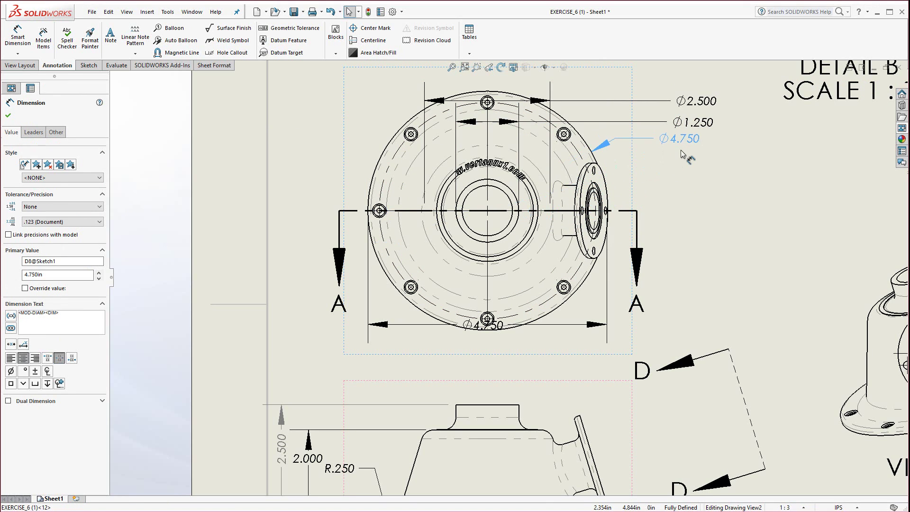
click(707, 164)
Display the Ø1.250 and Ø2.500 dimensions as diameter leaders and stack their texts above Ø4.750, right of the top view
click(697, 122)
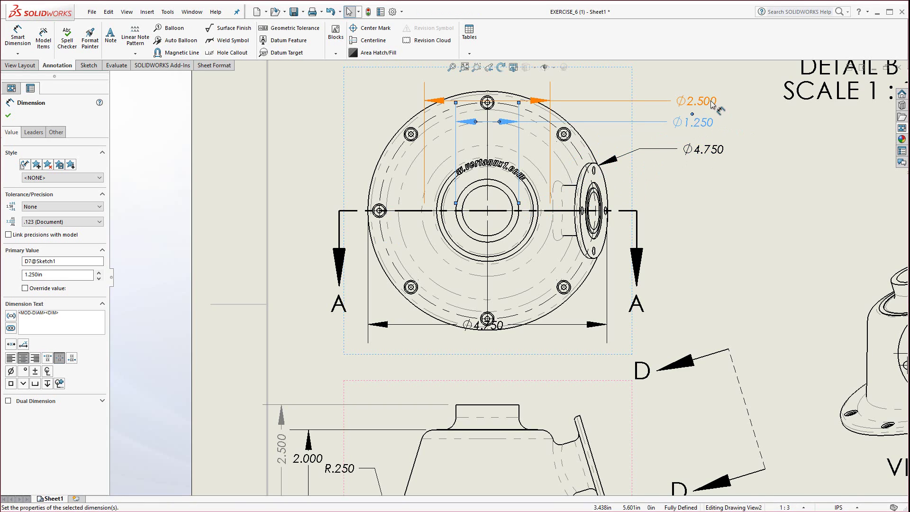
ctrl+click(710, 103)
right_click(709, 102)
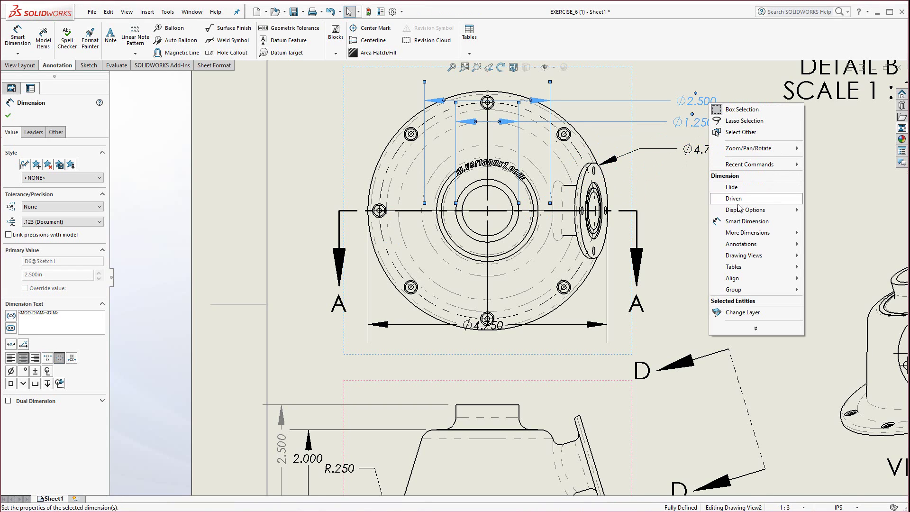
mouse_move(738, 214)
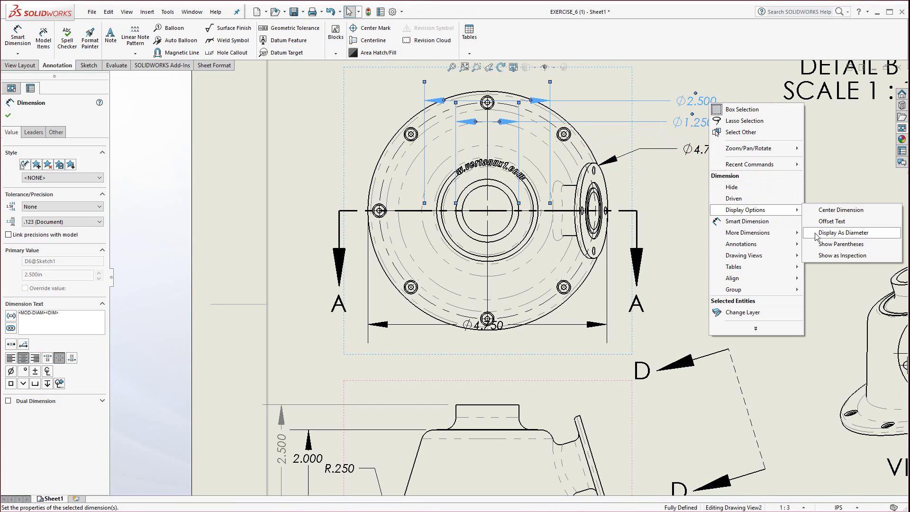
click(844, 233)
click(715, 219)
drag(511, 213, 711, 88)
drag(542, 206, 715, 123)
click(689, 194)
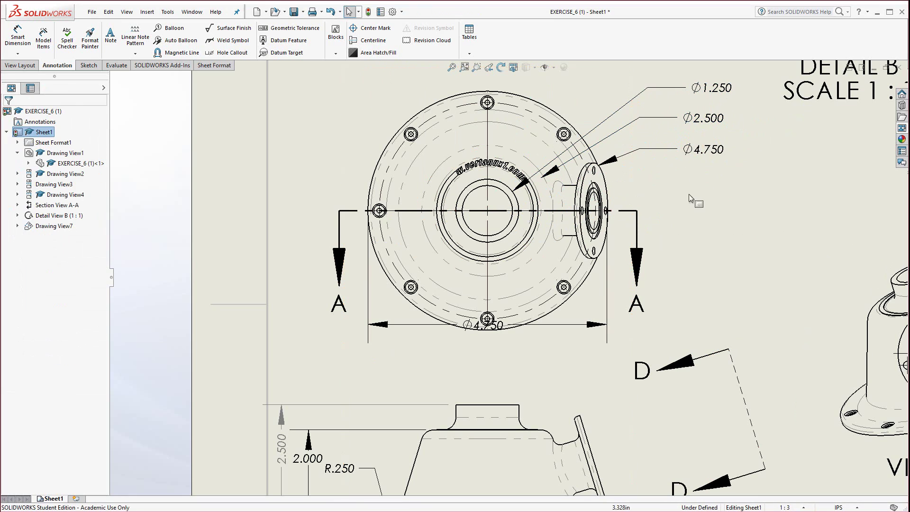
Delete the duplicate linear Ø4.750 dimension at the lower edge of the top view
drag(489, 326, 492, 334)
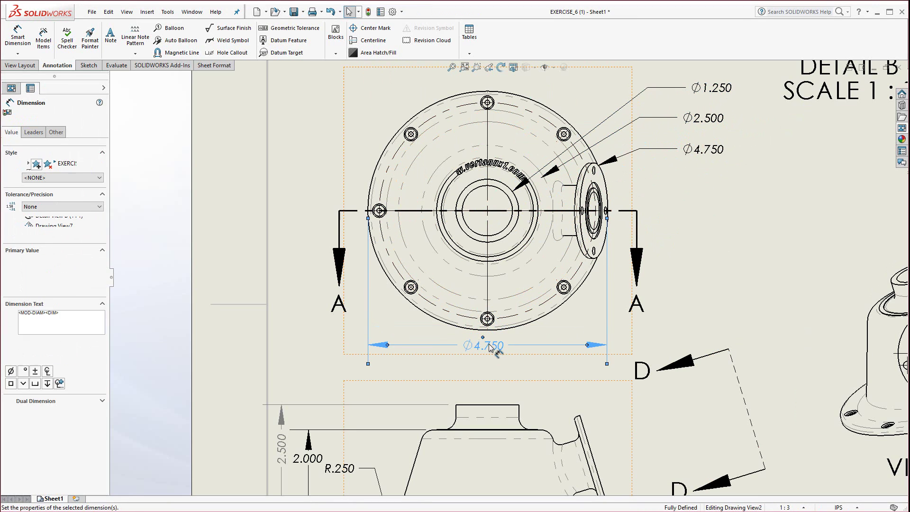
key(Delete)
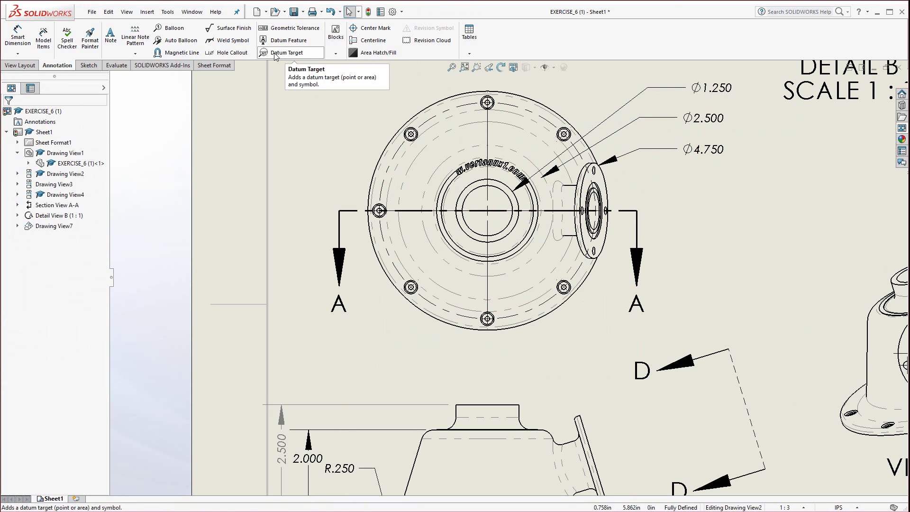
Add a Hole Callout to the top view's upper-right flange hole, placing the text above the Ø1.250 dimension
click(226, 53)
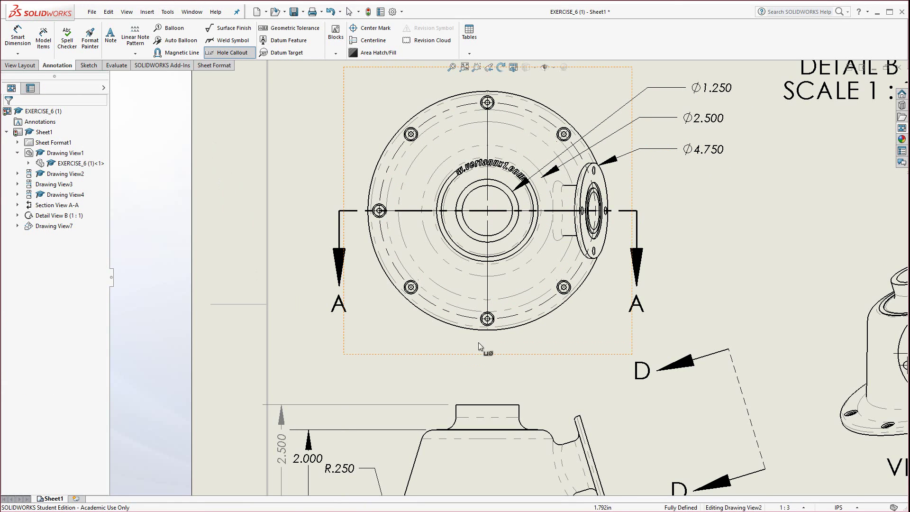
scroll(397, 305, down, 2)
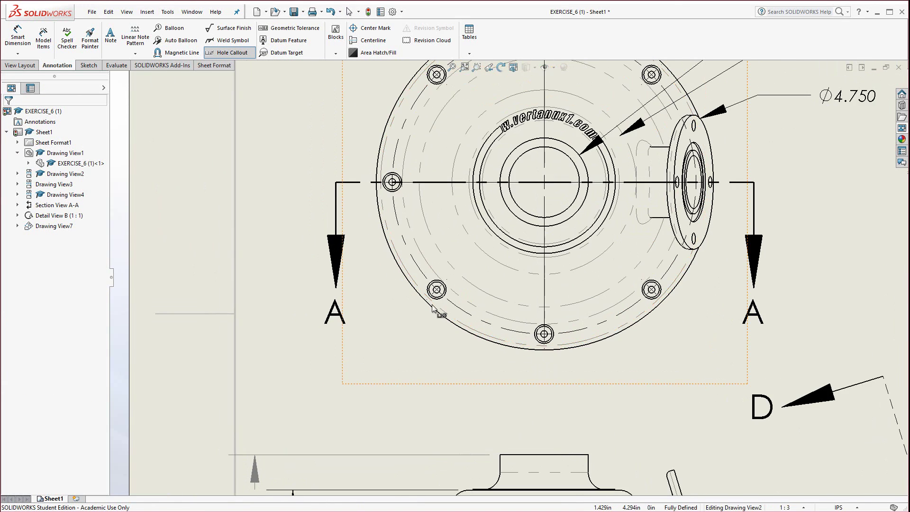
scroll(448, 324, up, 5)
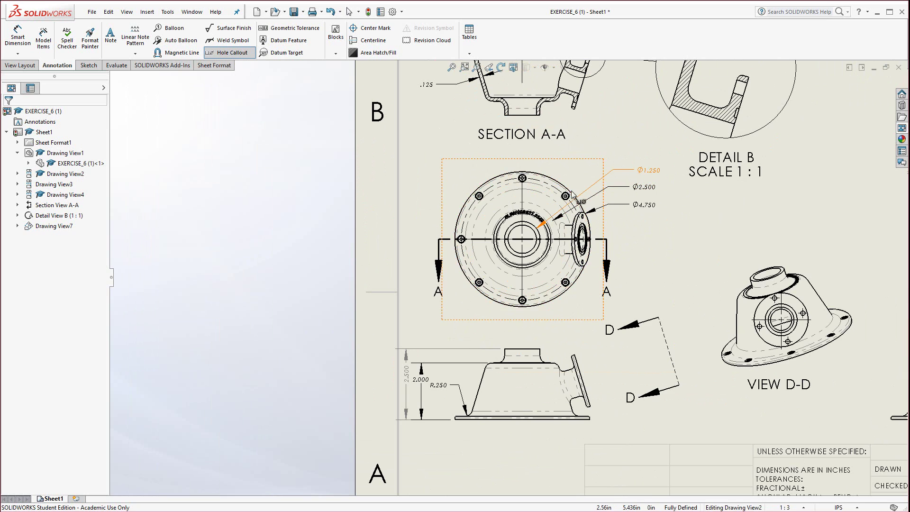
scroll(574, 199, down, 5)
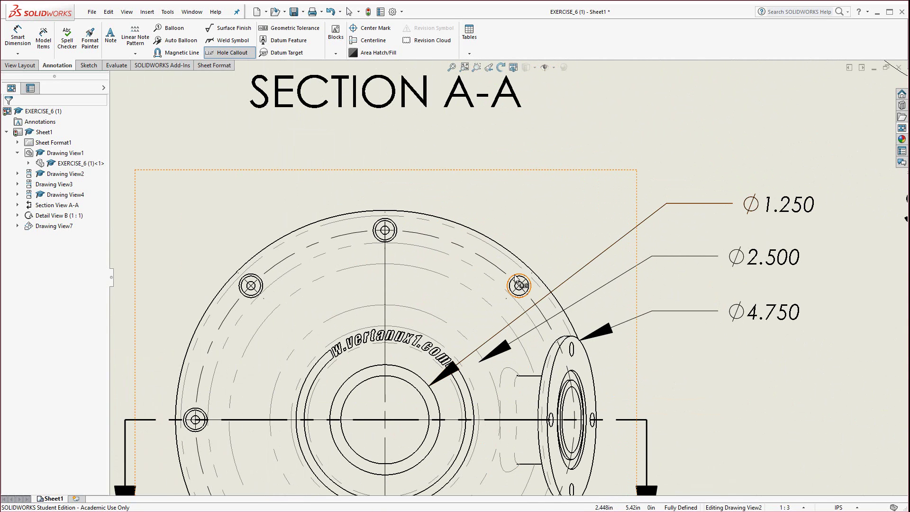
click(521, 277)
click(626, 130)
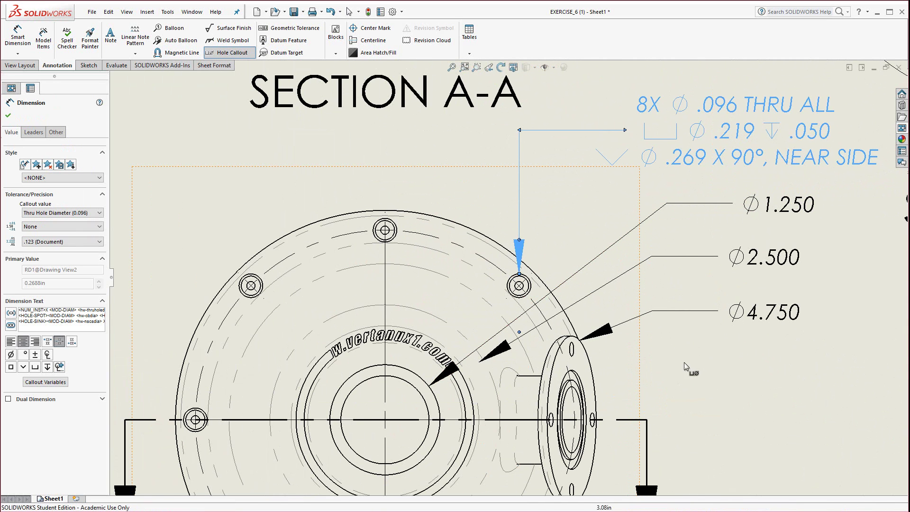
scroll(703, 428, up, 3)
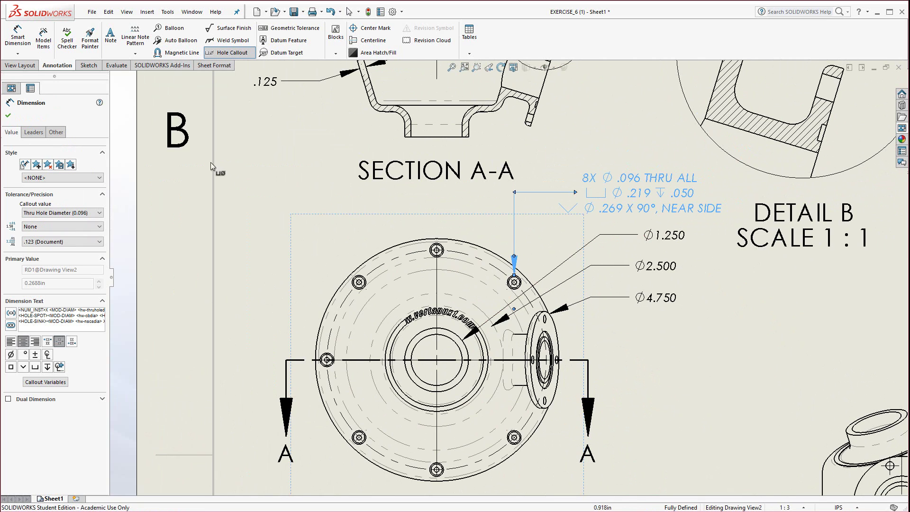
click(8, 117)
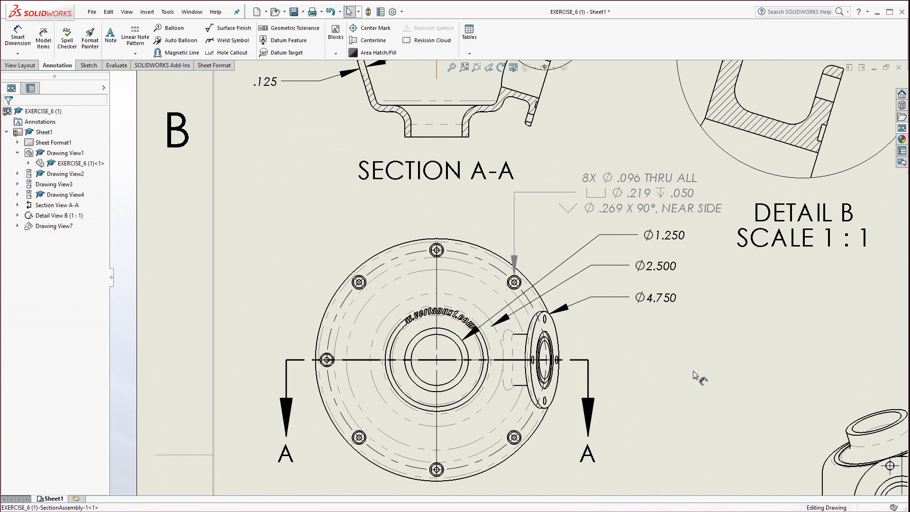
Shift the hole callout's text slightly to the right so that its leader slants toward the flange hole
click(625, 193)
drag(624, 193, 648, 192)
click(704, 337)
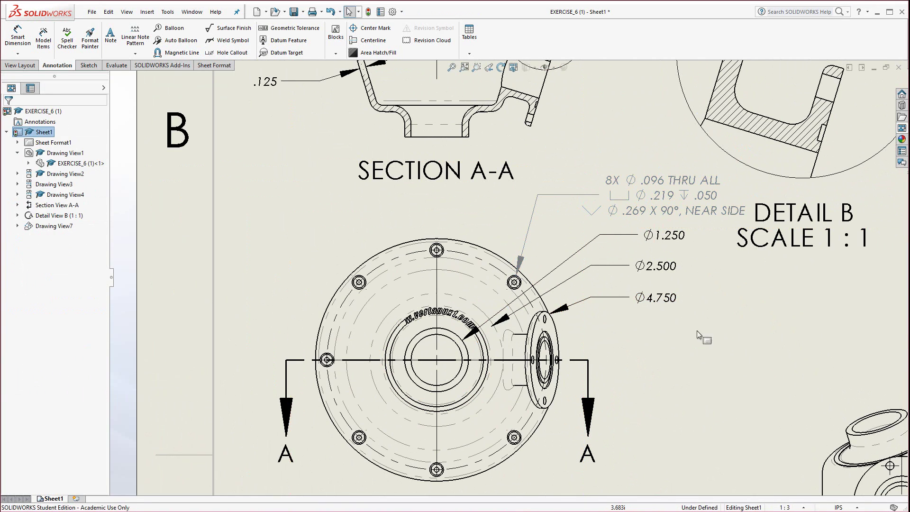
Move the Detail B view farther right, clear of the hole callout's text
drag(766, 205, 784, 230)
click(707, 362)
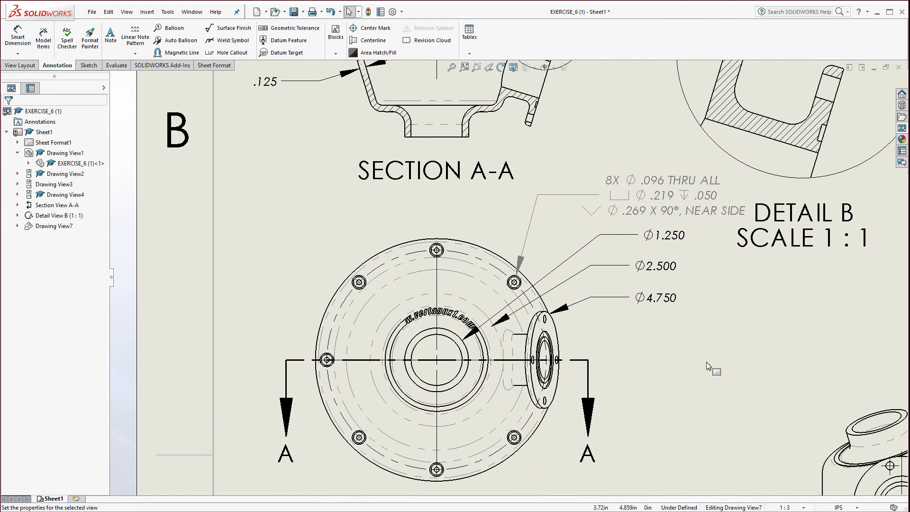
scroll(706, 362, up, 3)
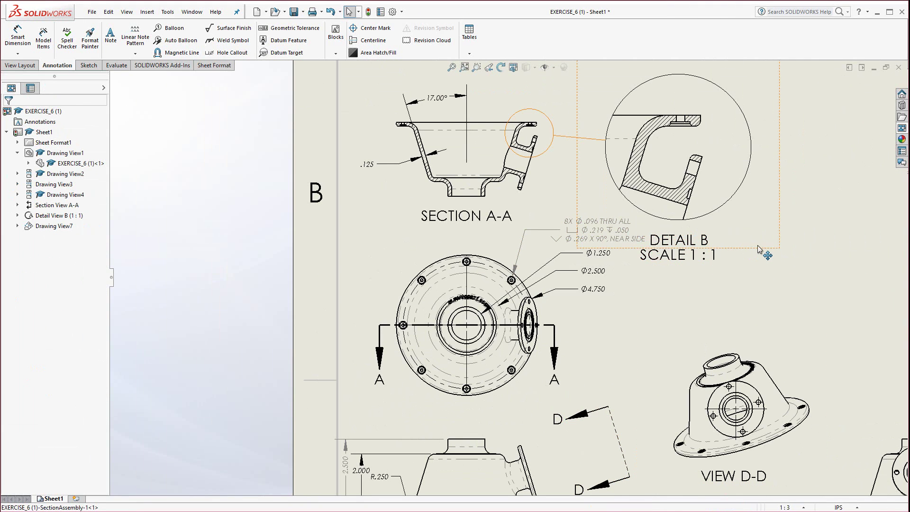
drag(759, 253, 789, 248)
click(585, 335)
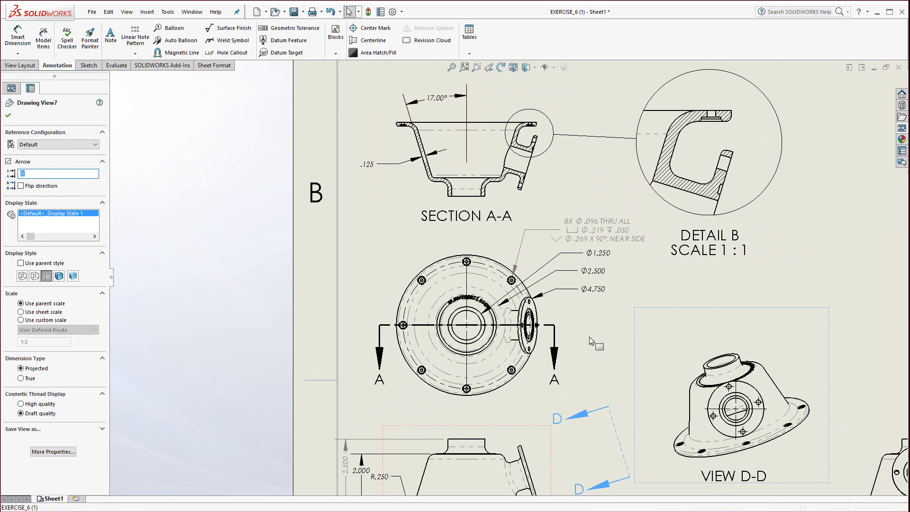
Open the sheet format for editing to access the title block
scroll(590, 337, up, 3)
scroll(648, 440, down, 3)
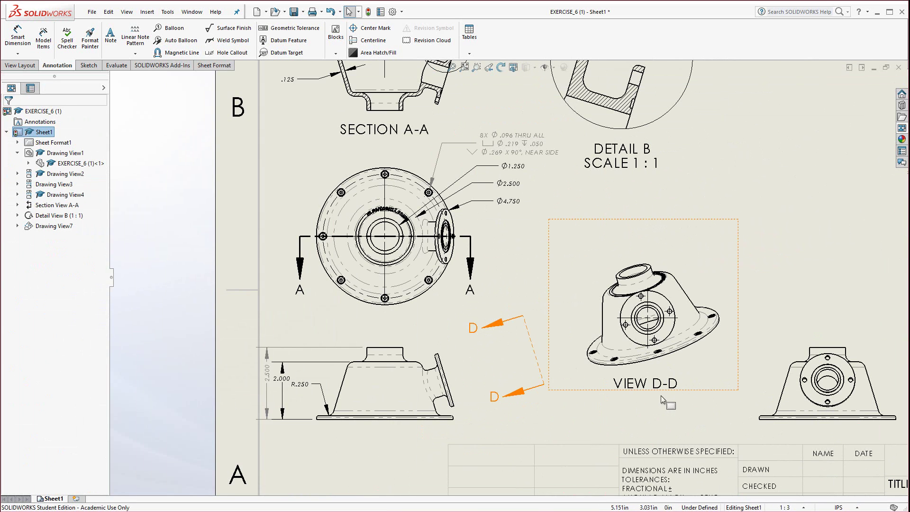
scroll(557, 368, up, 3)
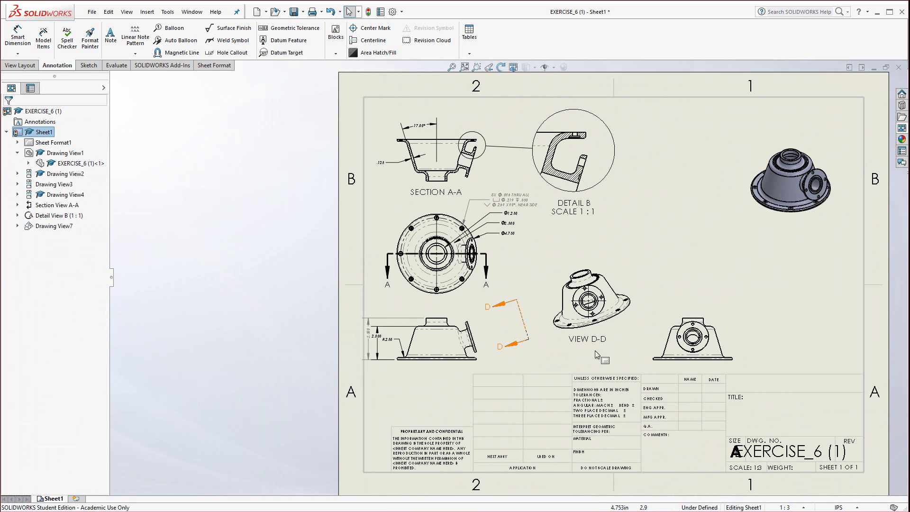
scroll(763, 459, down, 2)
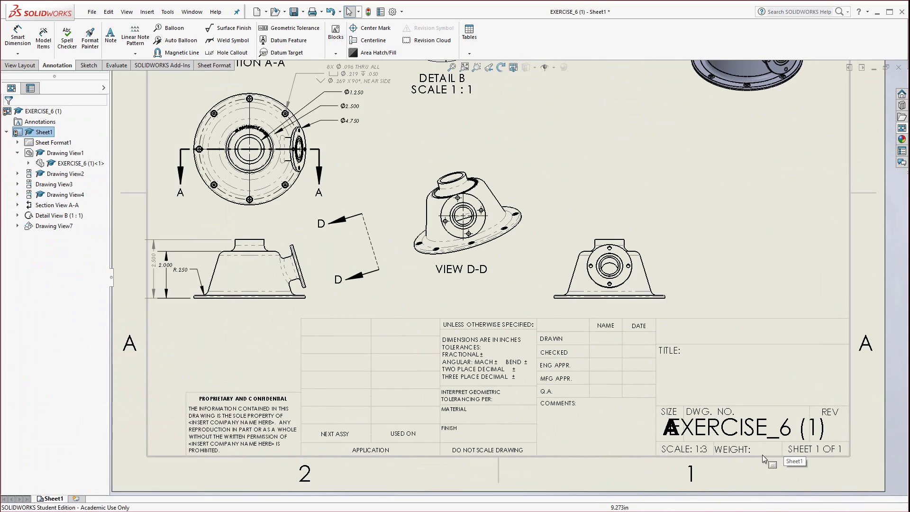
right_click(737, 254)
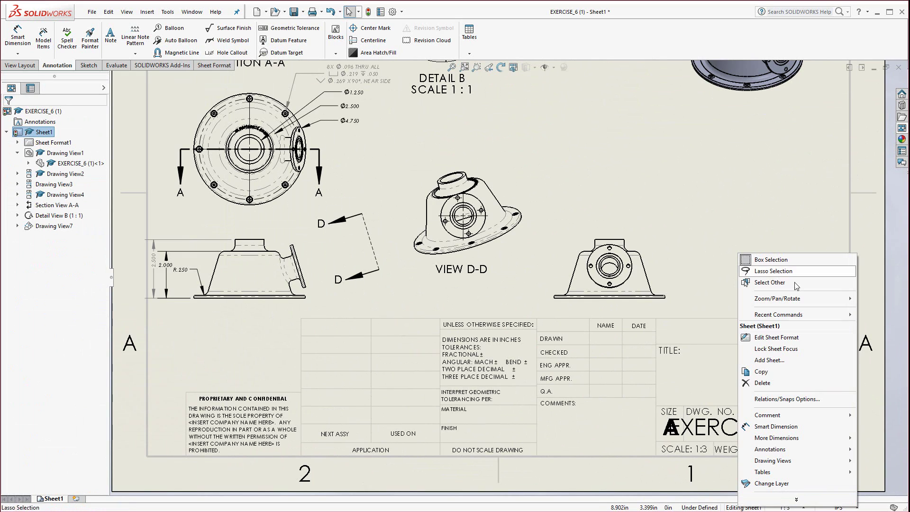
click(772, 339)
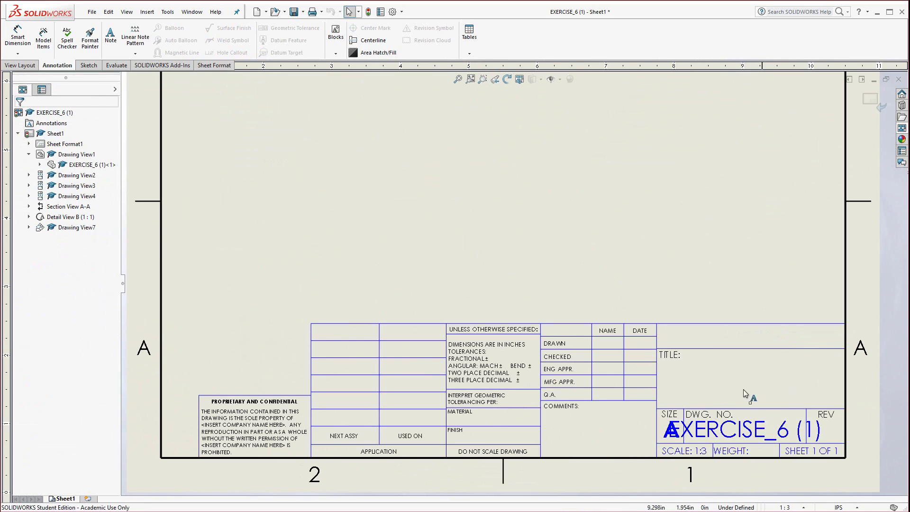
Set the drawing number note's font size to 10 and position it slightly lower within the DWG. NO. box
double_click(729, 436)
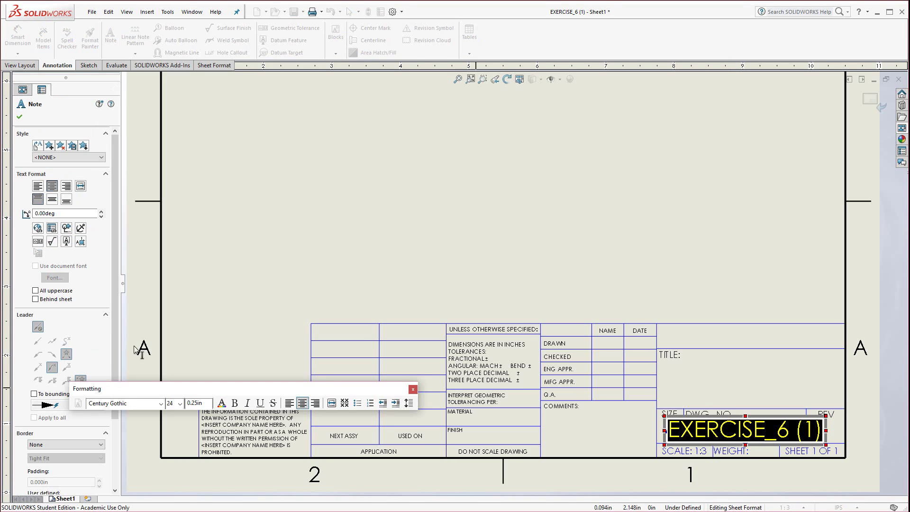
click(179, 404)
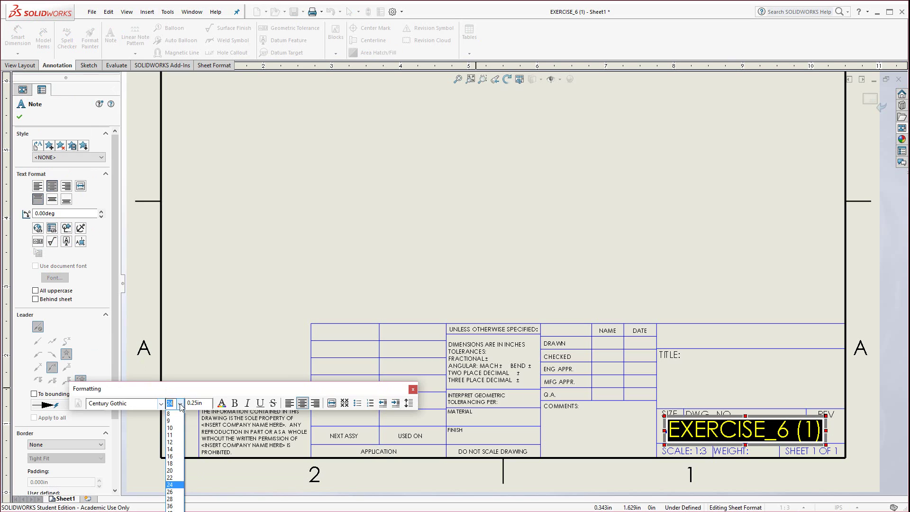
click(173, 429)
click(221, 404)
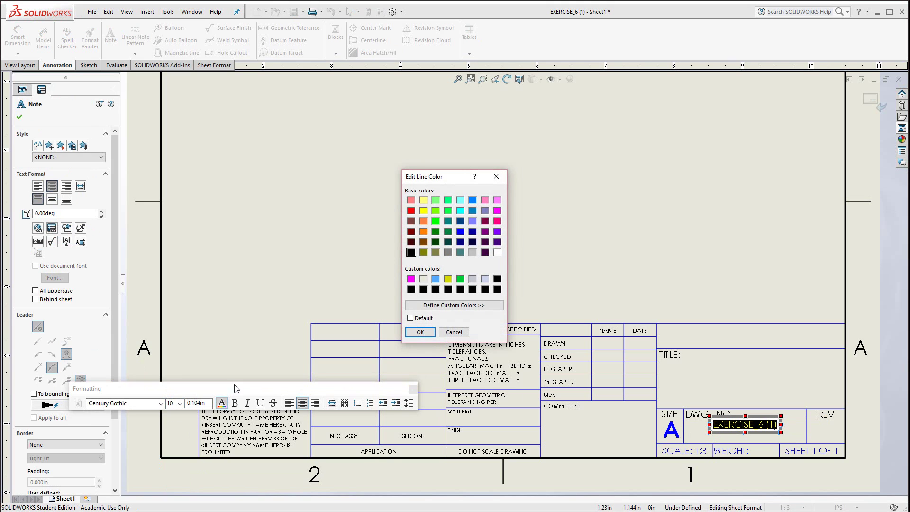
click(420, 332)
click(388, 340)
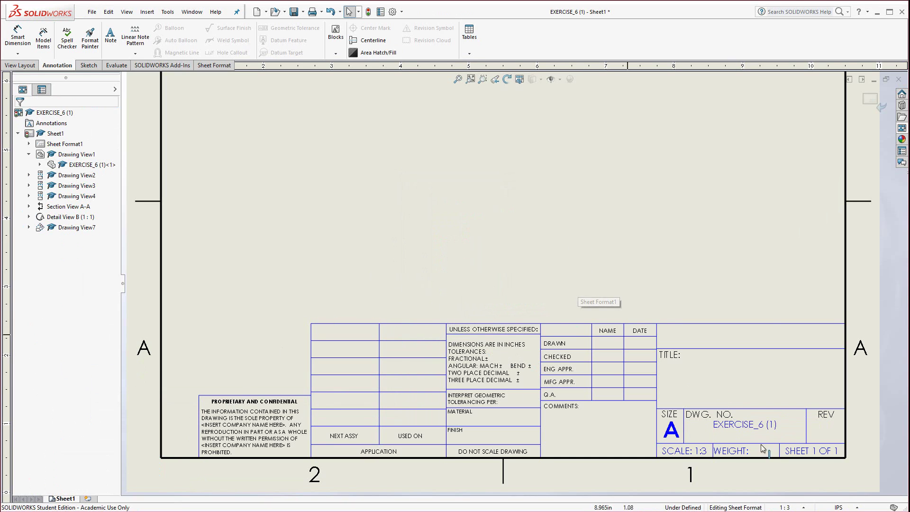
double_click(749, 426)
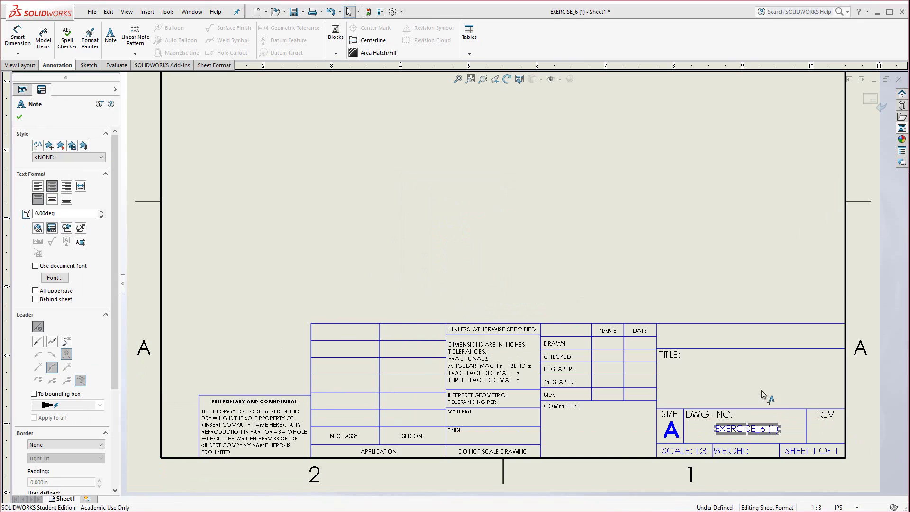
click(604, 245)
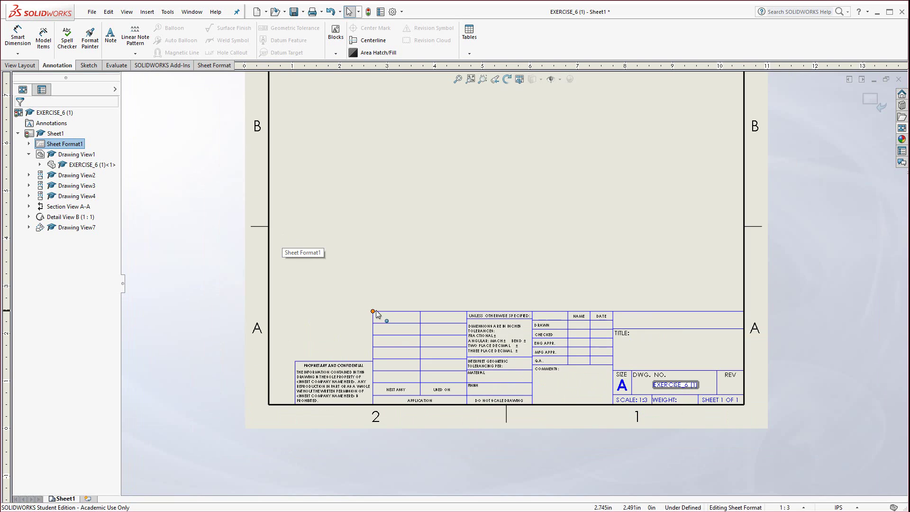
Show the Line Format tools for changing the appearance of the sheet format's lines
key(f)
right_click(608, 41)
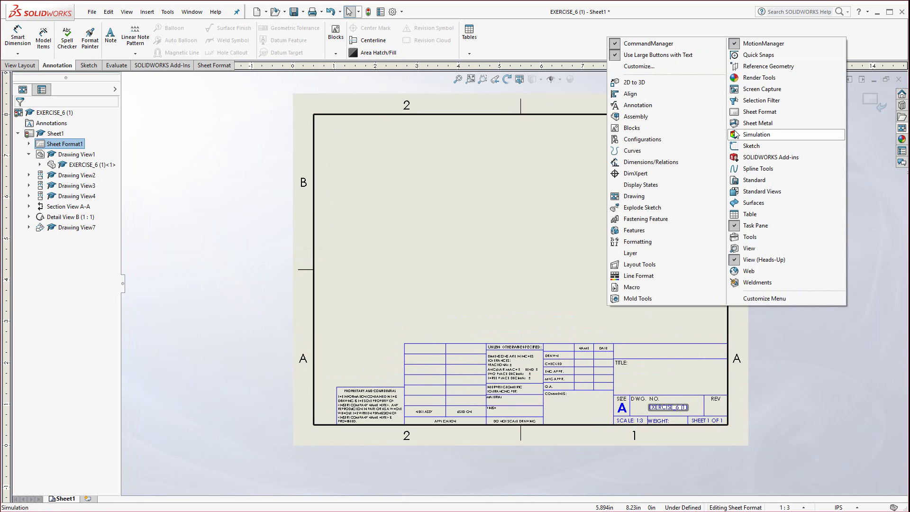
click(638, 276)
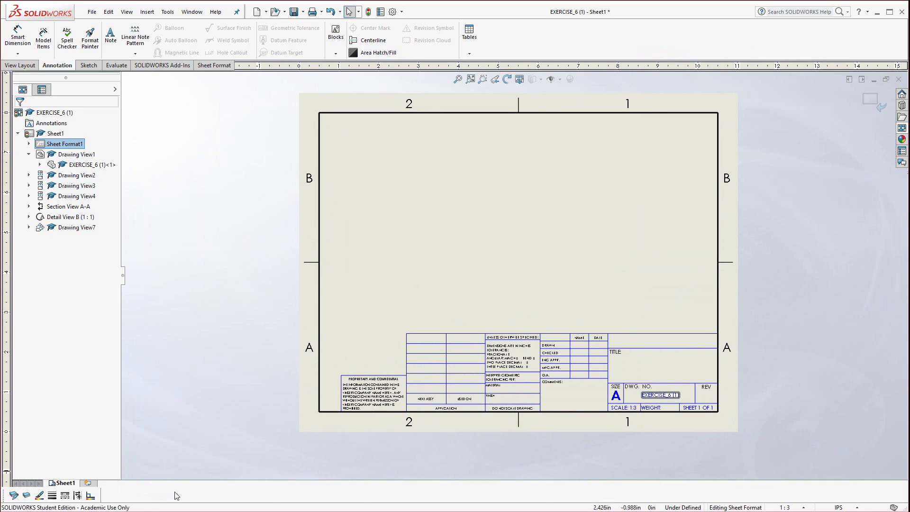
right_click(322, 312)
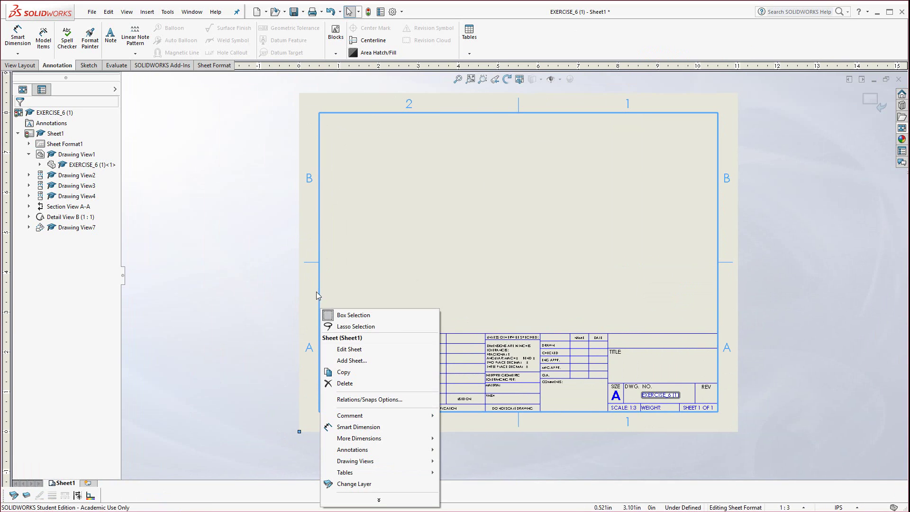
key(Escape)
click(132, 455)
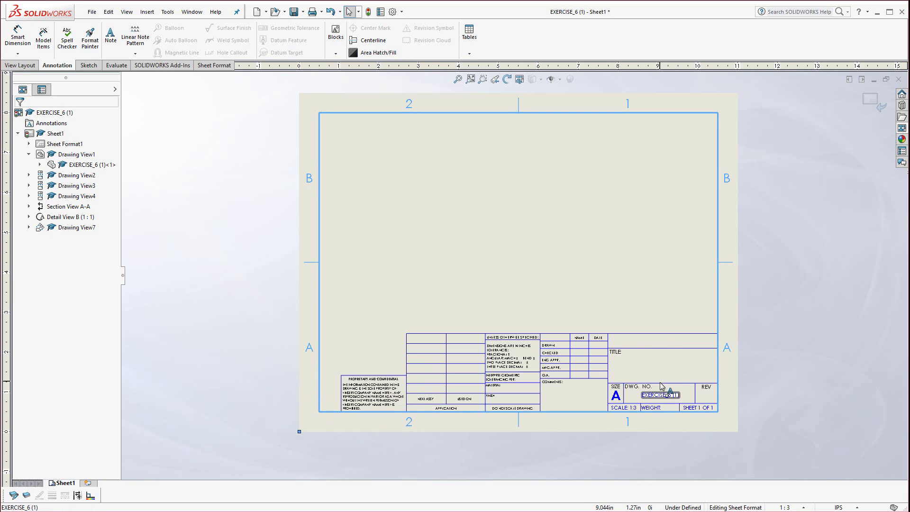
Override the default colour of the title block's uppermost horizontal line with red
click(673, 335)
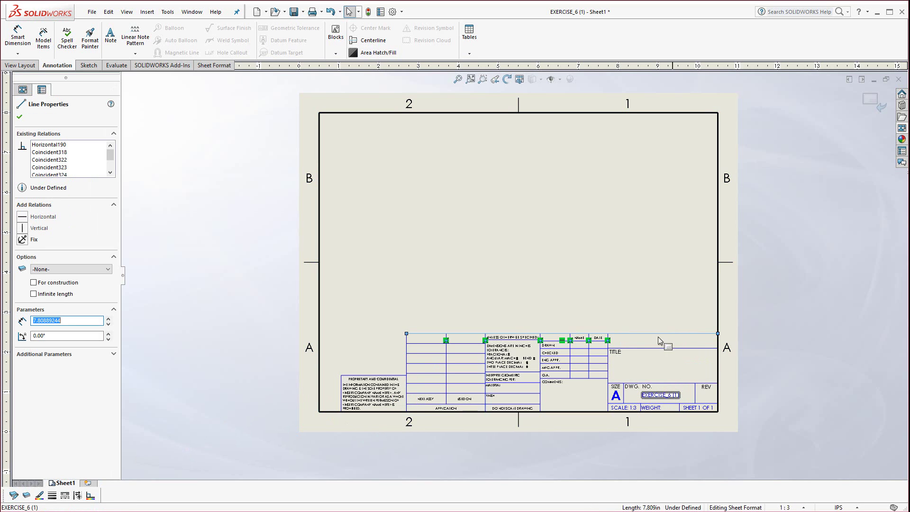
click(41, 495)
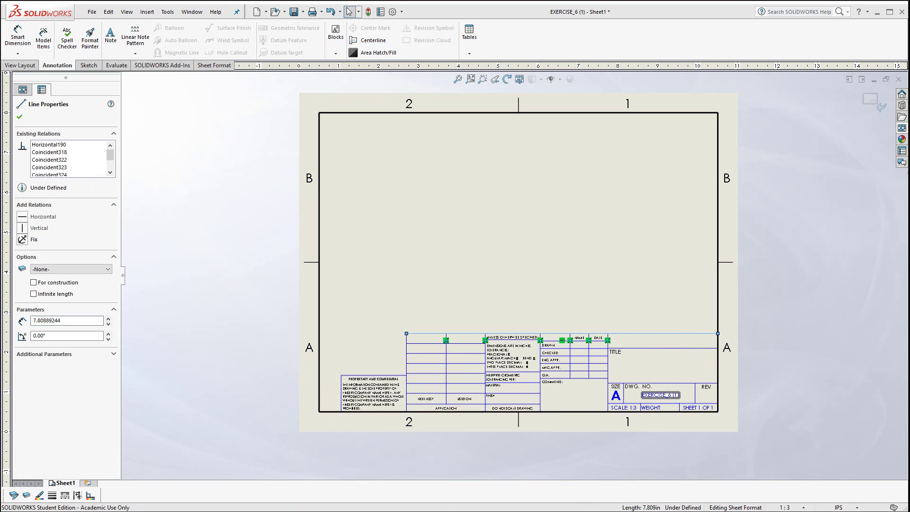
drag(122, 240, 242, 257)
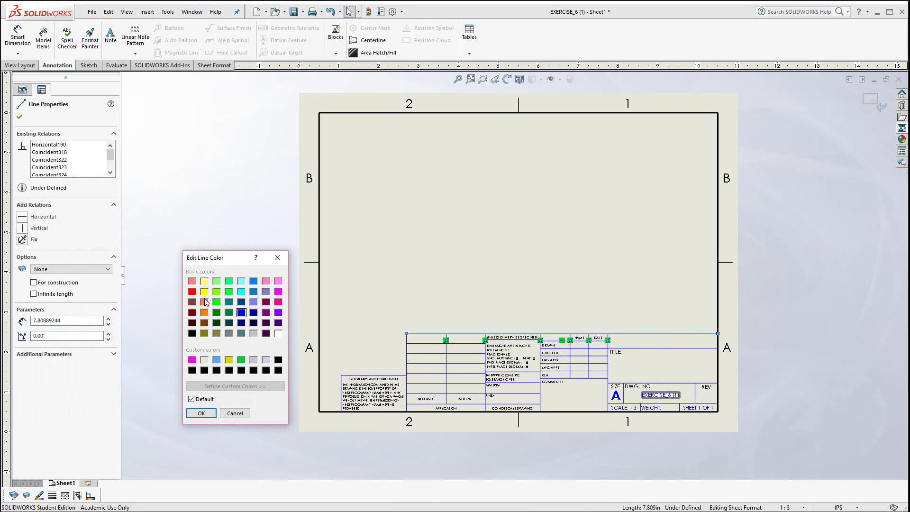
click(197, 397)
click(200, 415)
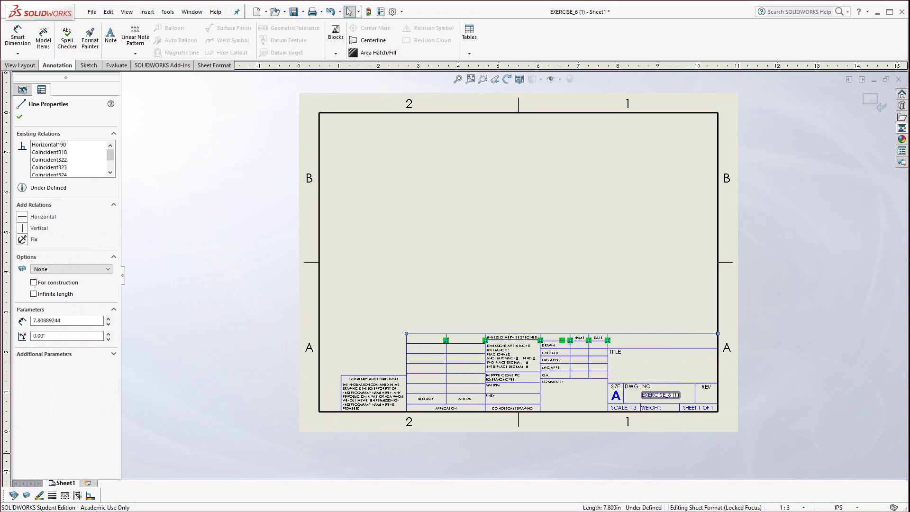
Apply a heavier line thickness to the title block's uppermost horizontal line
click(52, 496)
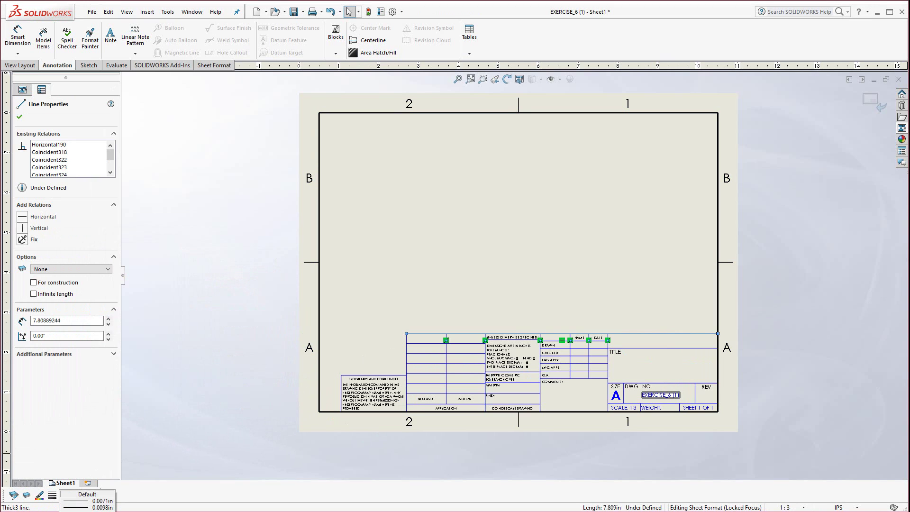
click(88, 507)
click(207, 402)
scroll(611, 285, down, 4)
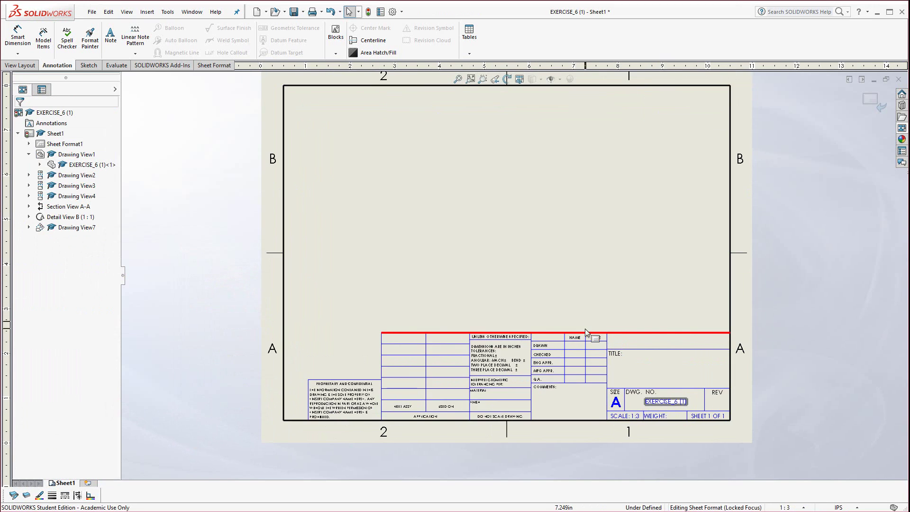
Leave sheet format editing and return to editing the drawing sheet
scroll(612, 284, up, 4)
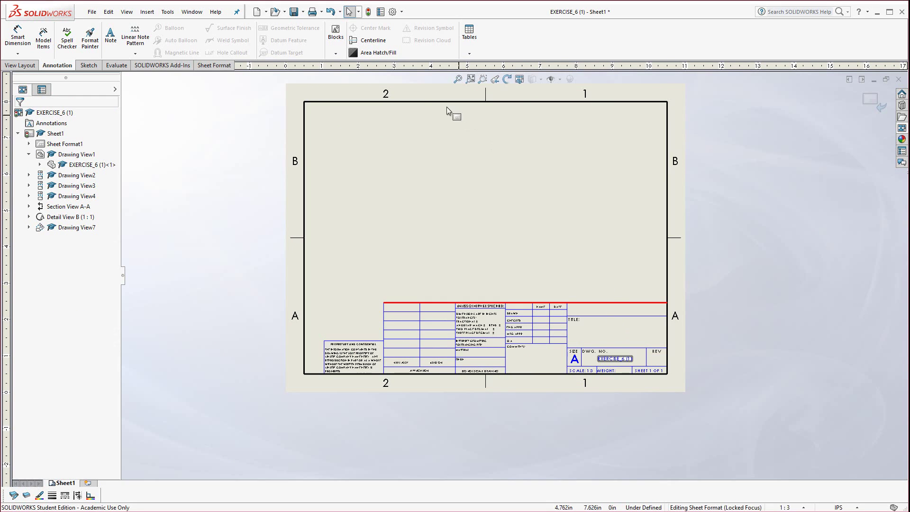
scroll(503, 218, down, 1)
right_click(510, 231)
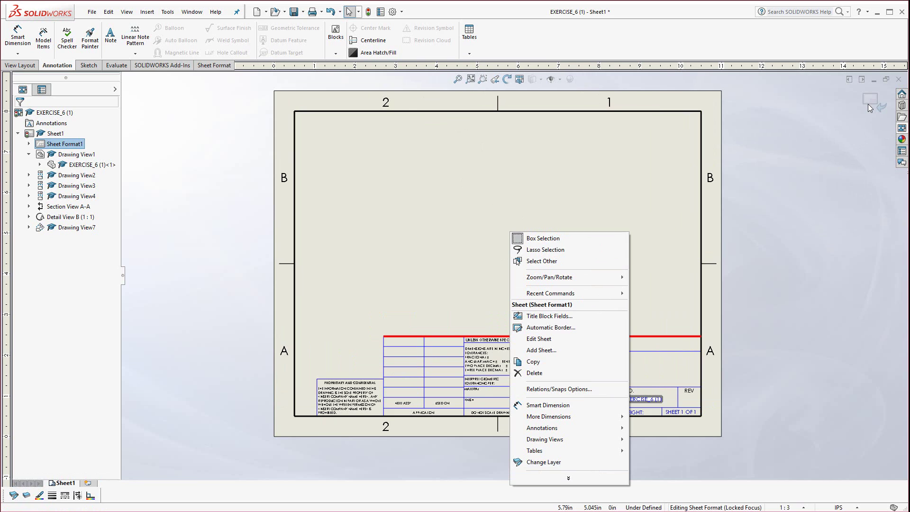
click(539, 339)
scroll(551, 242, up, 3)
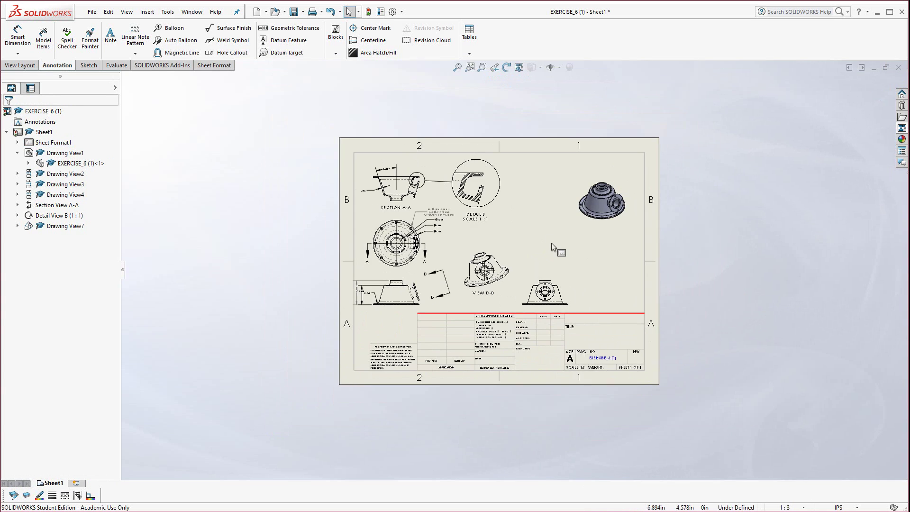
Shift the front view slightly right, and move View D-D and the right-side view farther right to space them out
scroll(551, 242, down, 1)
scroll(551, 284, down, 1)
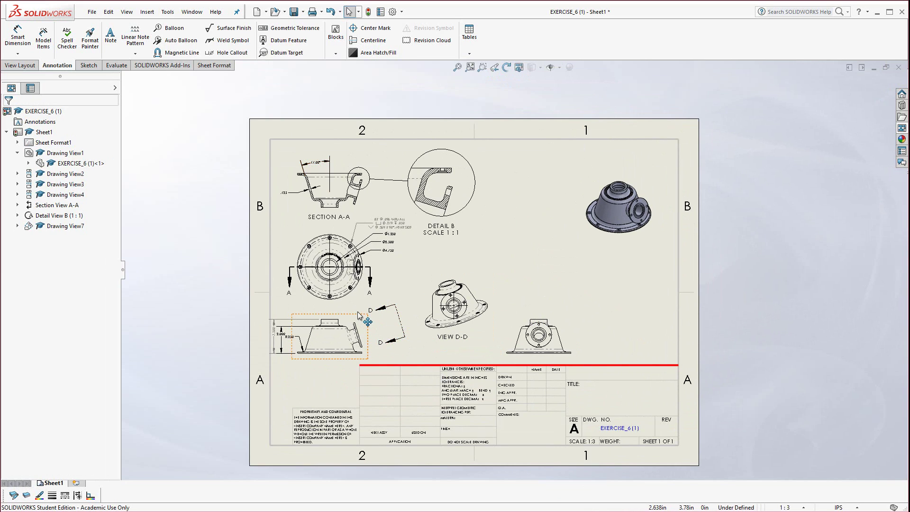
drag(363, 334, 371, 334)
click(497, 290)
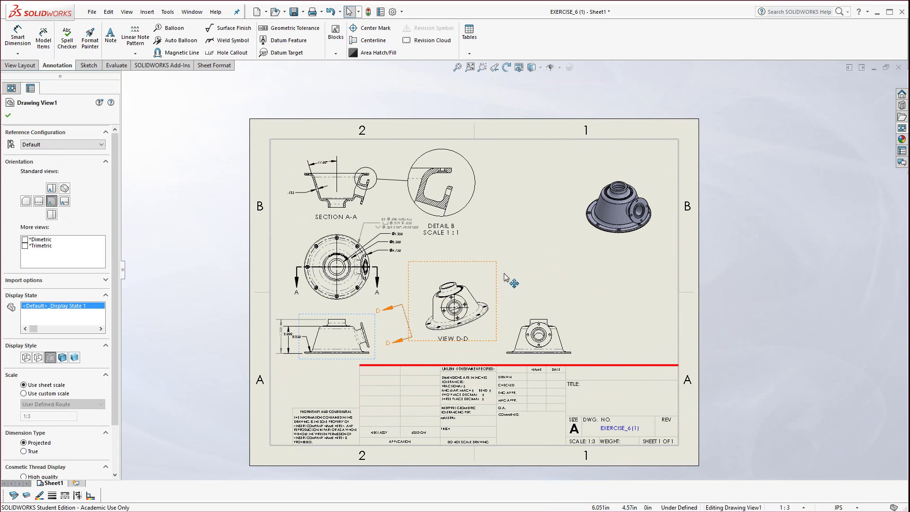
mouse_move(505, 273)
mouse_down()
mouse_move(527, 259)
mouse_move(560, 309)
mouse_move(589, 314)
mouse_up()
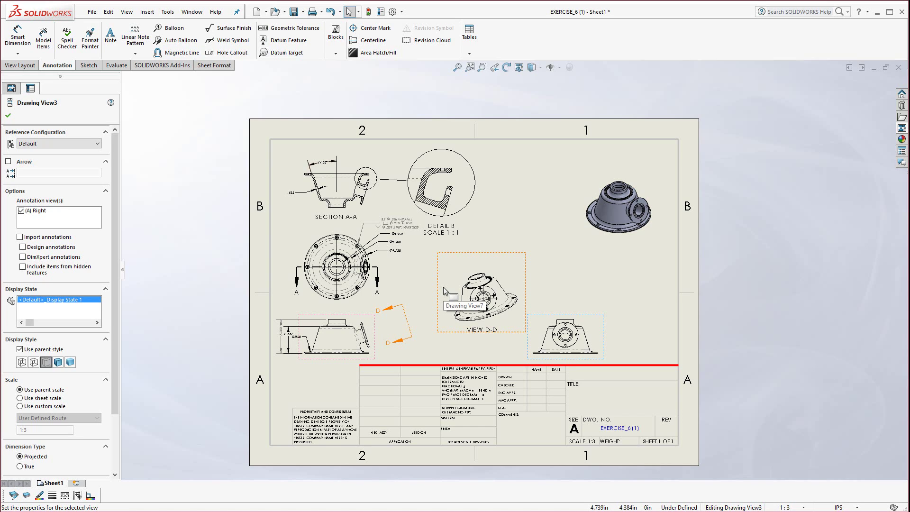
Review the file types available for saving the drawing, and close Save As without saving
click(92, 12)
click(112, 92)
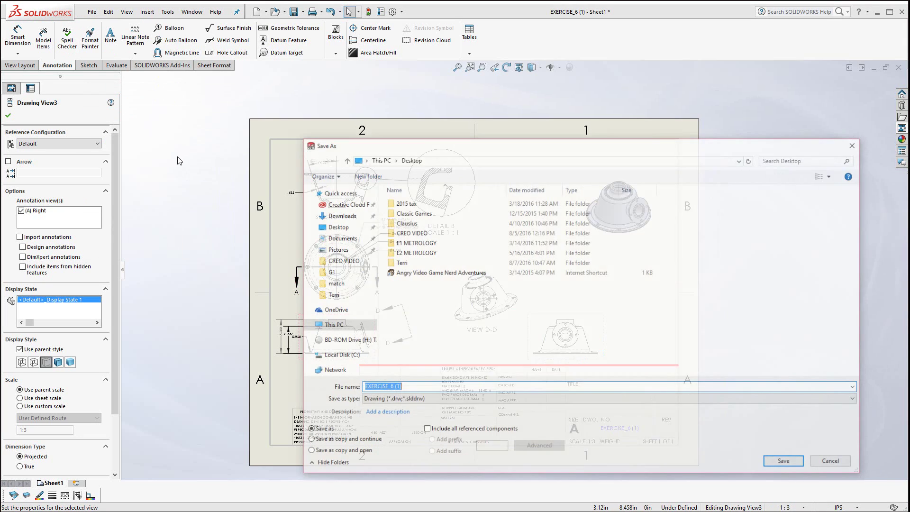
click(408, 401)
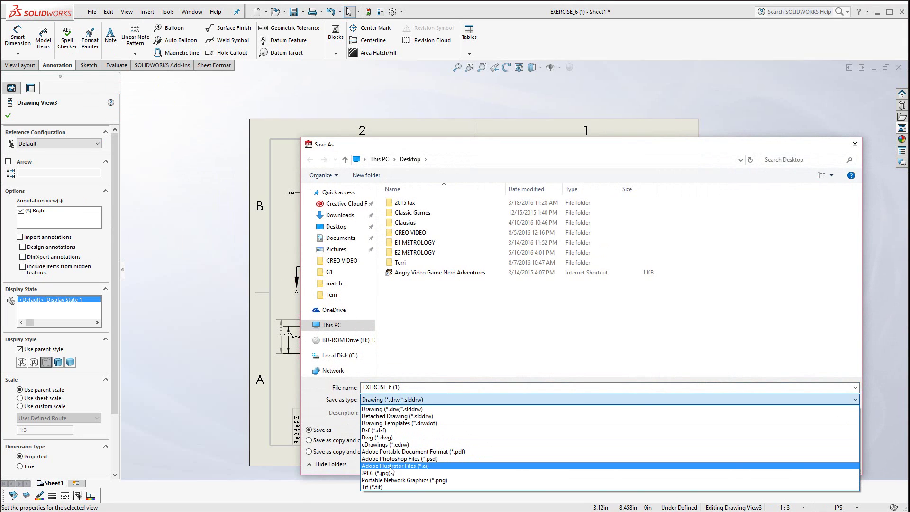
click(855, 144)
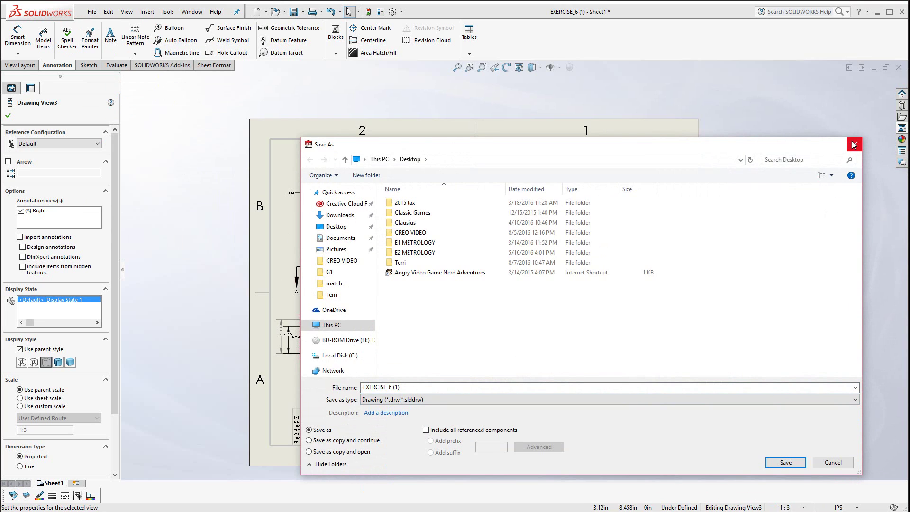
click(854, 144)
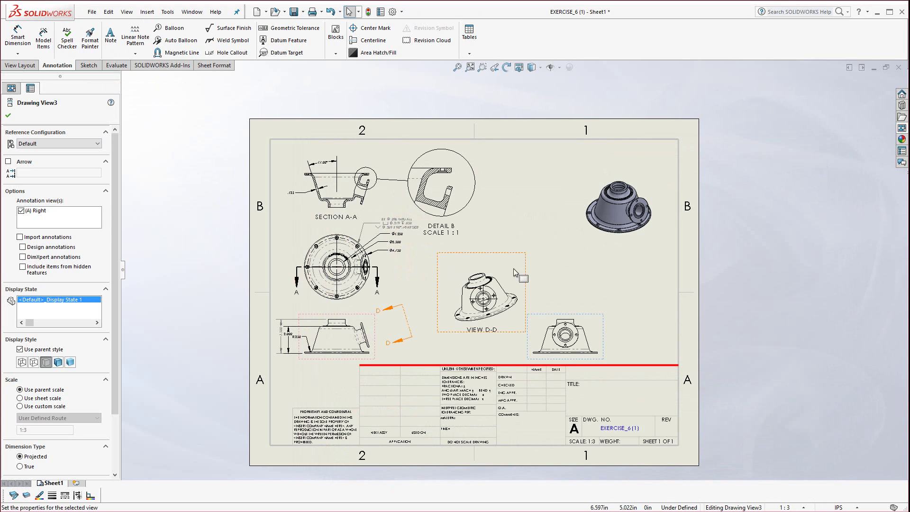